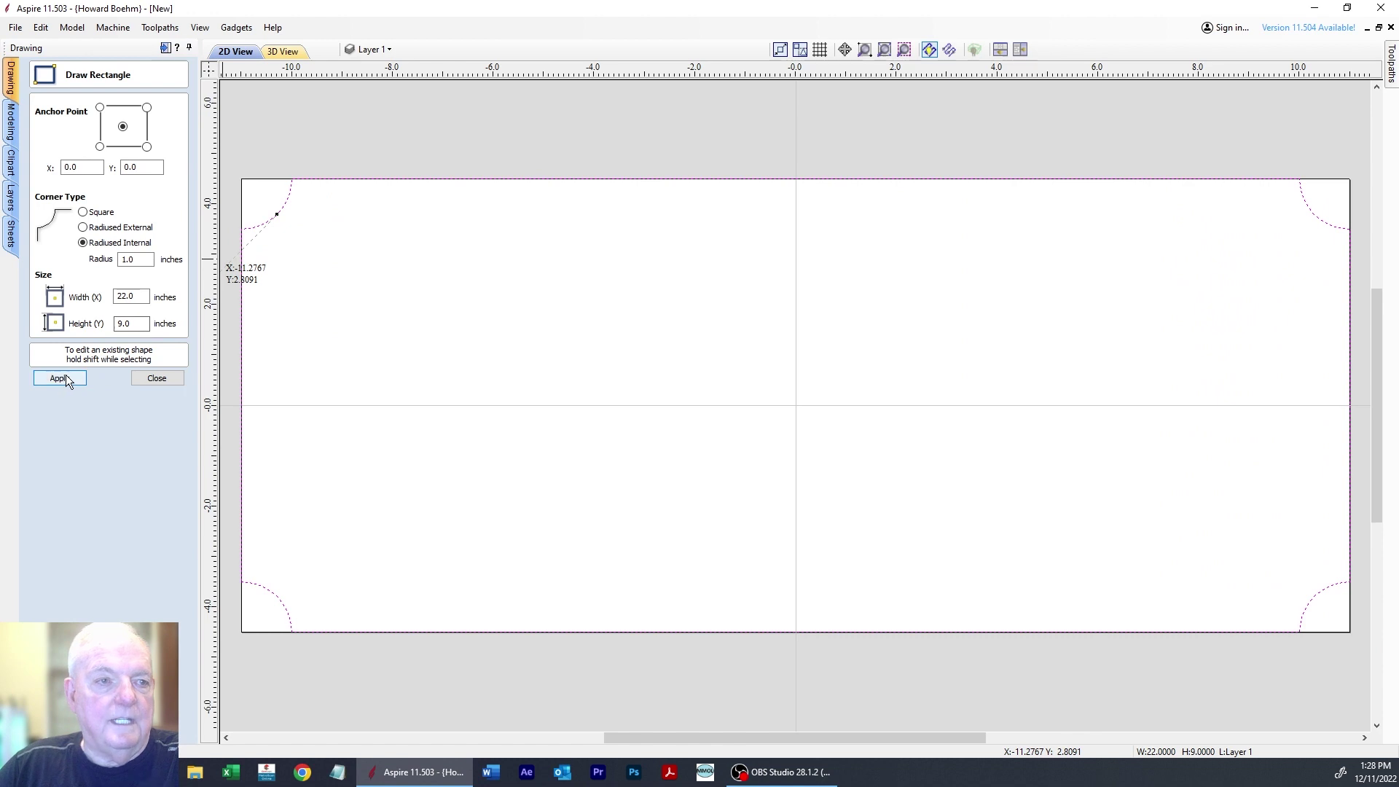
# Offset the rectangle with radiused internal corners inwards by 0.5 inches, deleting the original and selecting the new vector.
pyautogui.click(155, 379)
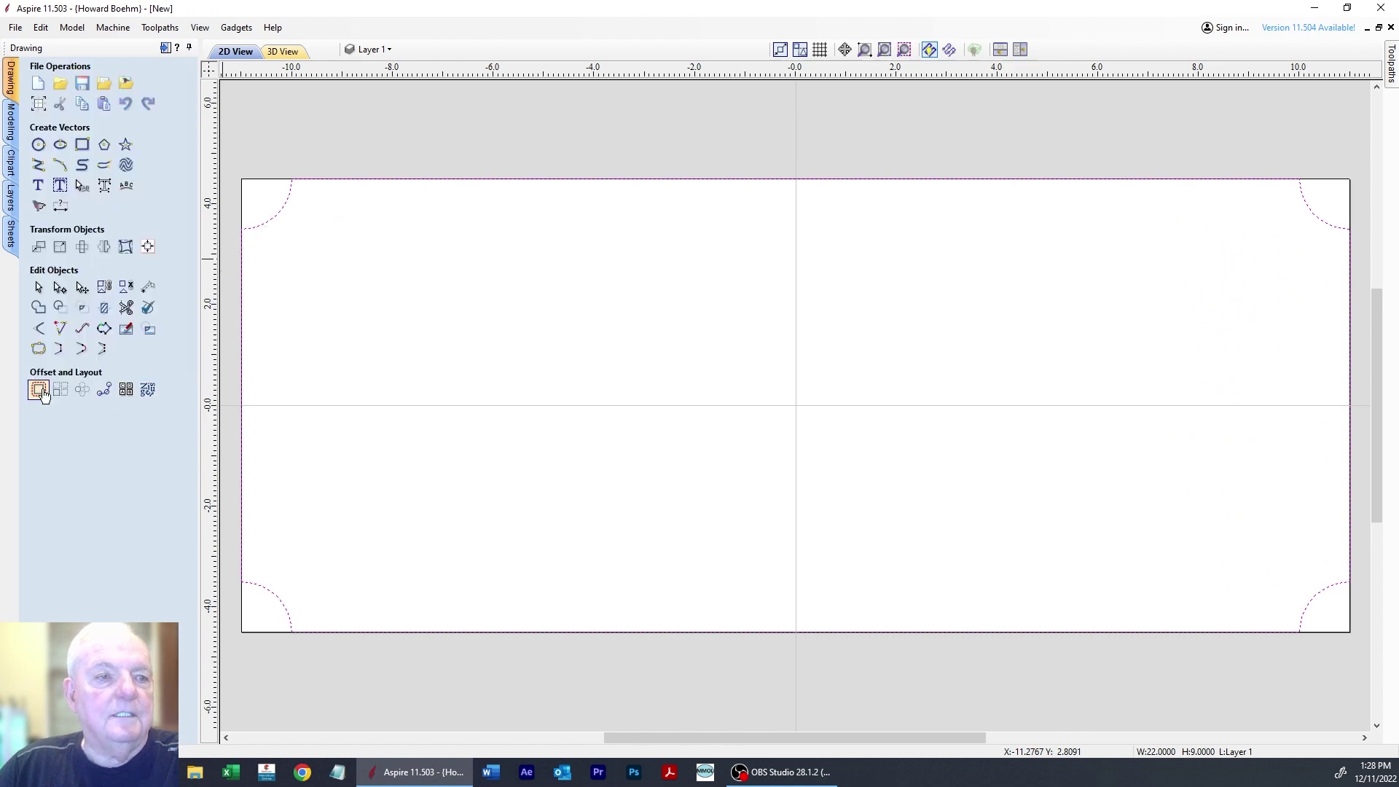
pyautogui.click(39, 390)
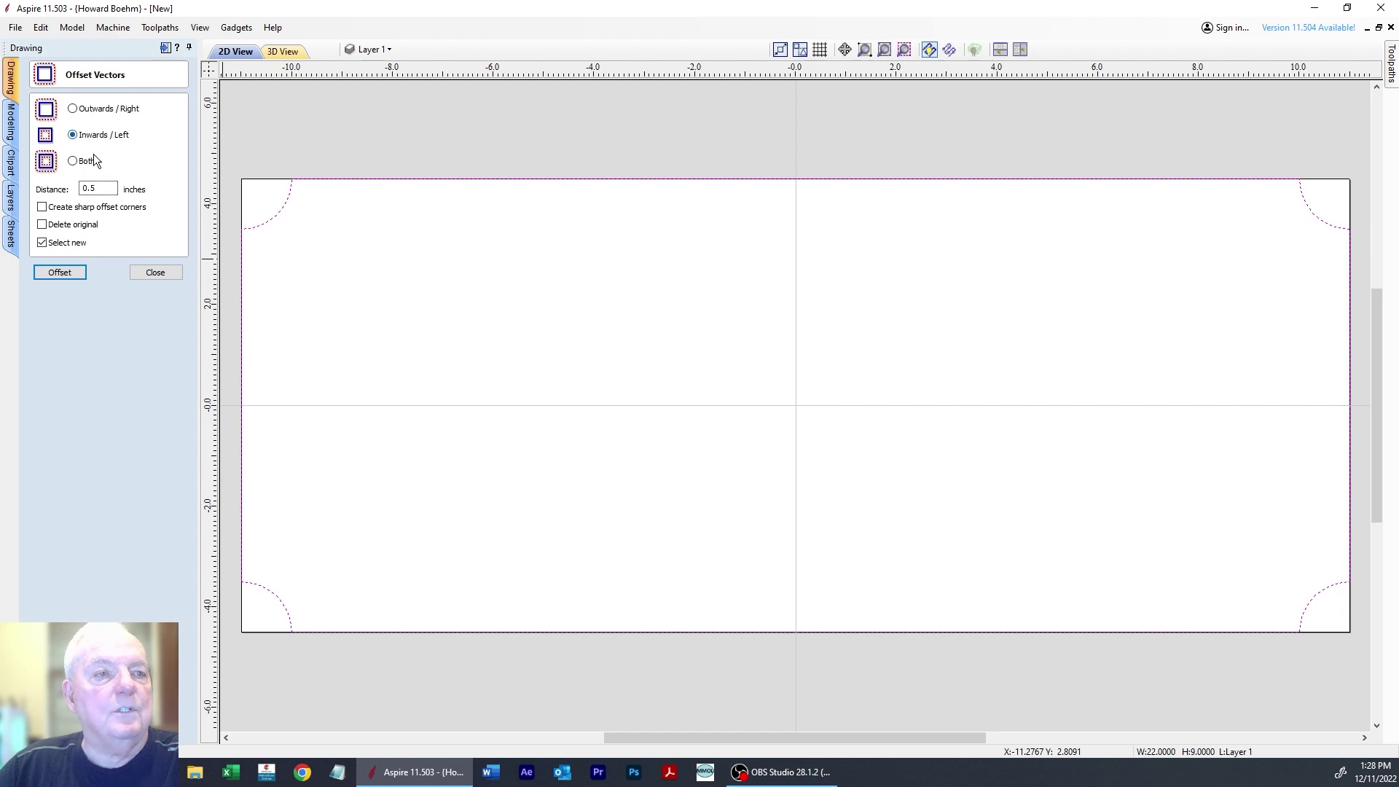
pyautogui.click(60, 271)
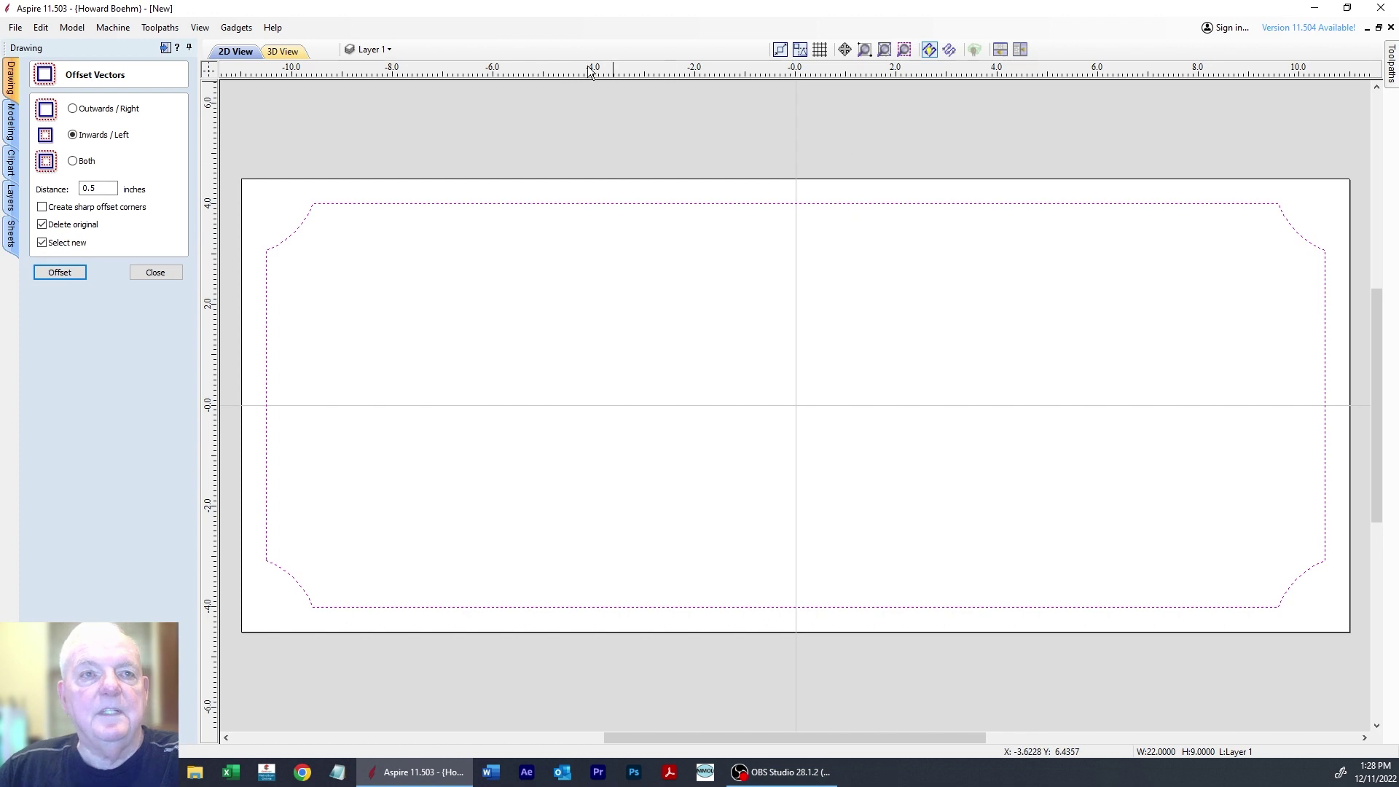
# Rename the layer holding the offset border as Frame.
pyautogui.click(372, 51)
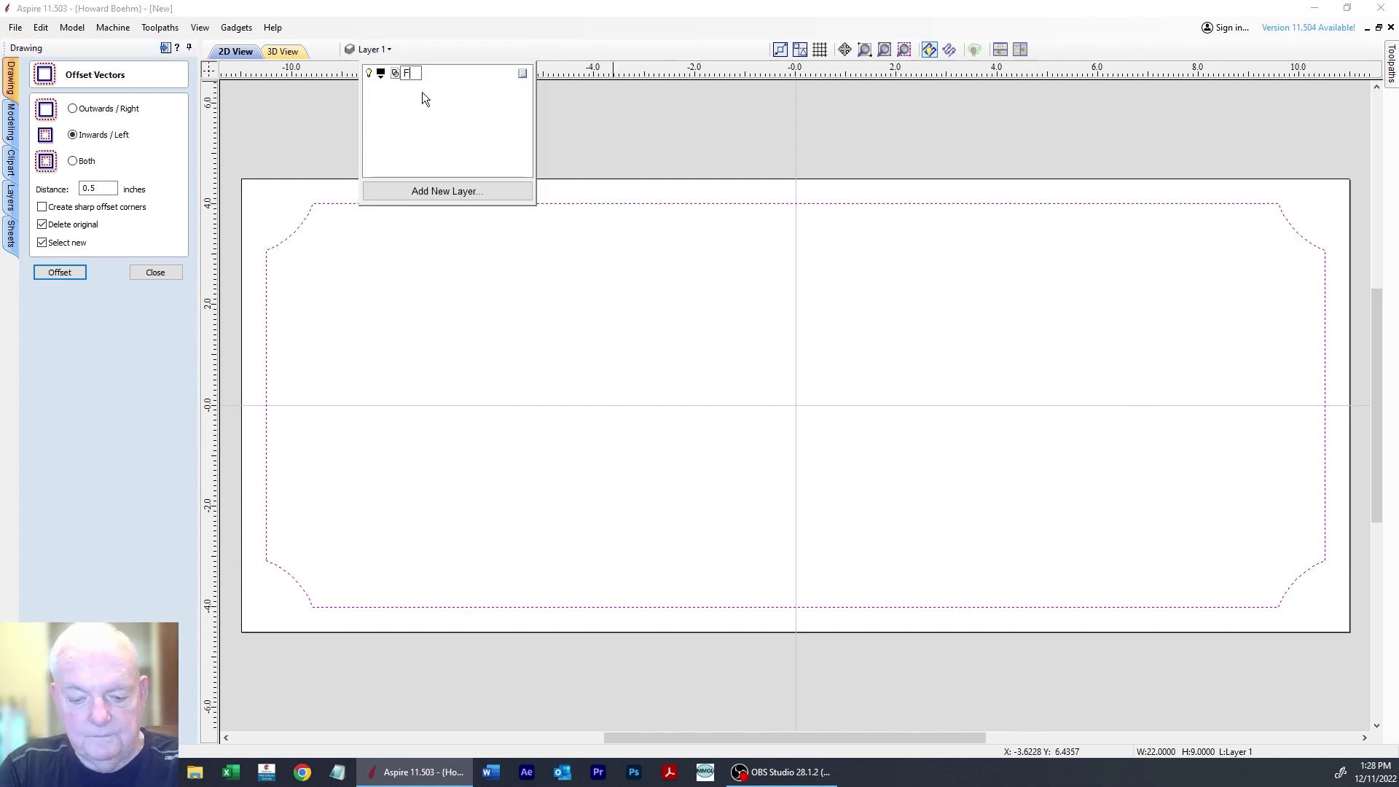
pyautogui.write('Fra')
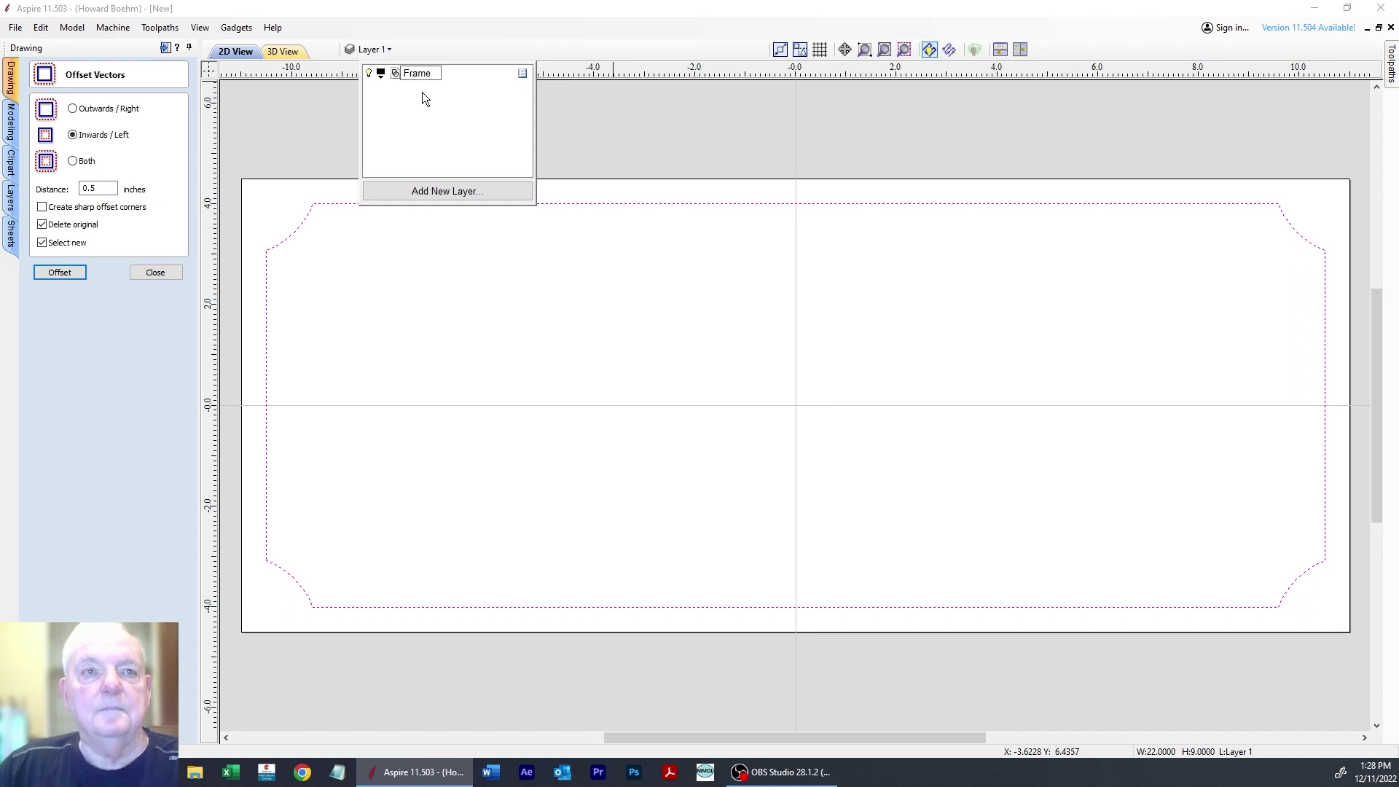
pyautogui.write('me')
pyautogui.press('Return')
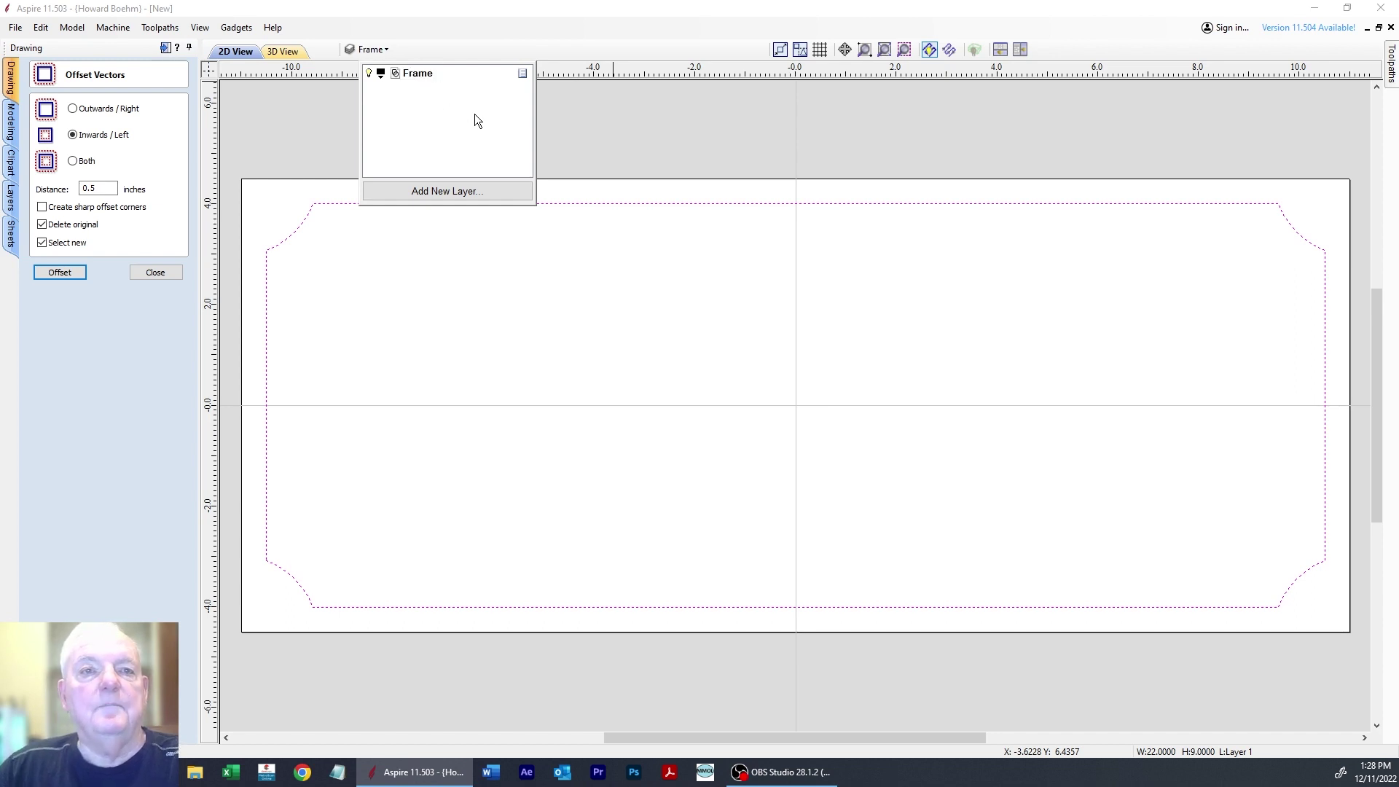
# Add three new layers below the Frame layer, keeping their default names.
pyautogui.click(435, 190)
pyautogui.click(435, 191)
pyautogui.press('Return')
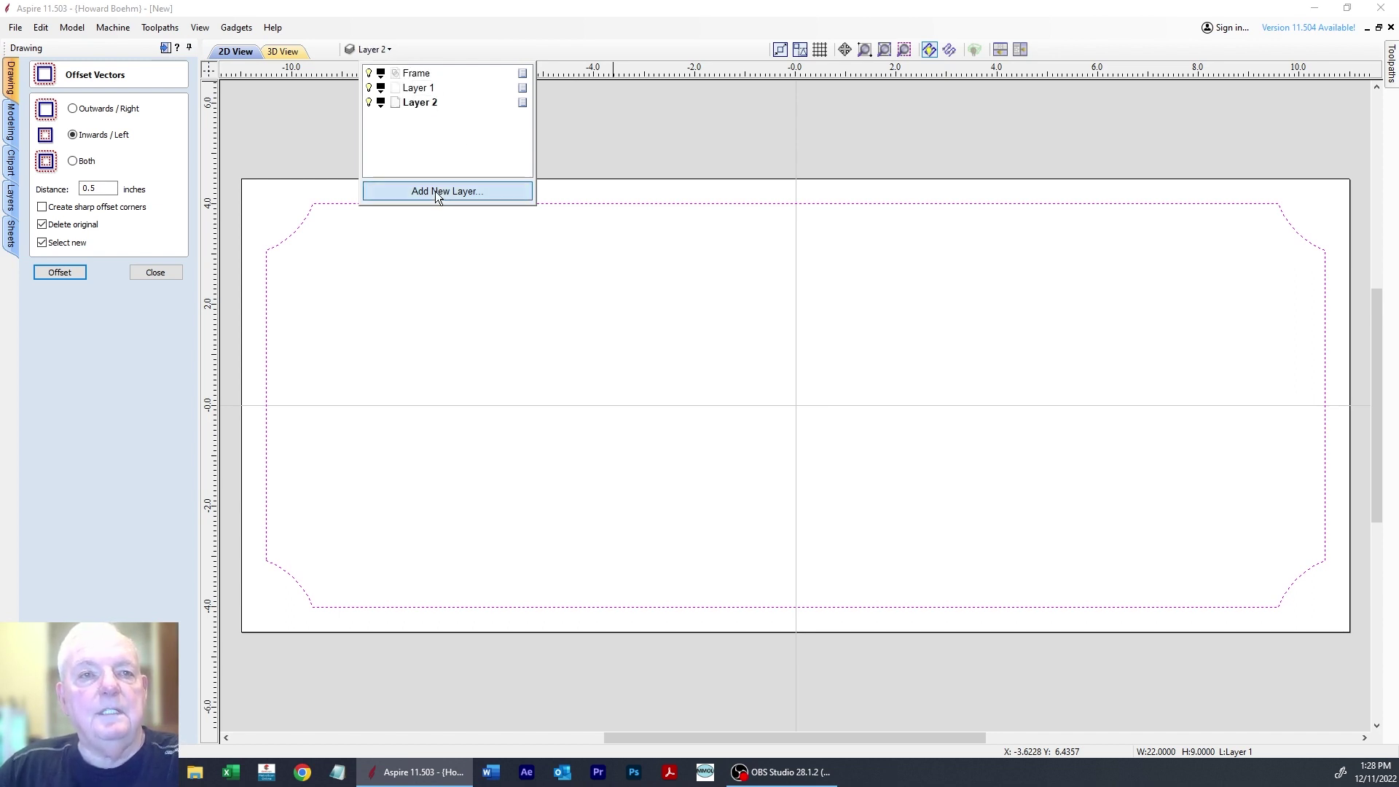
pyautogui.click(435, 191)
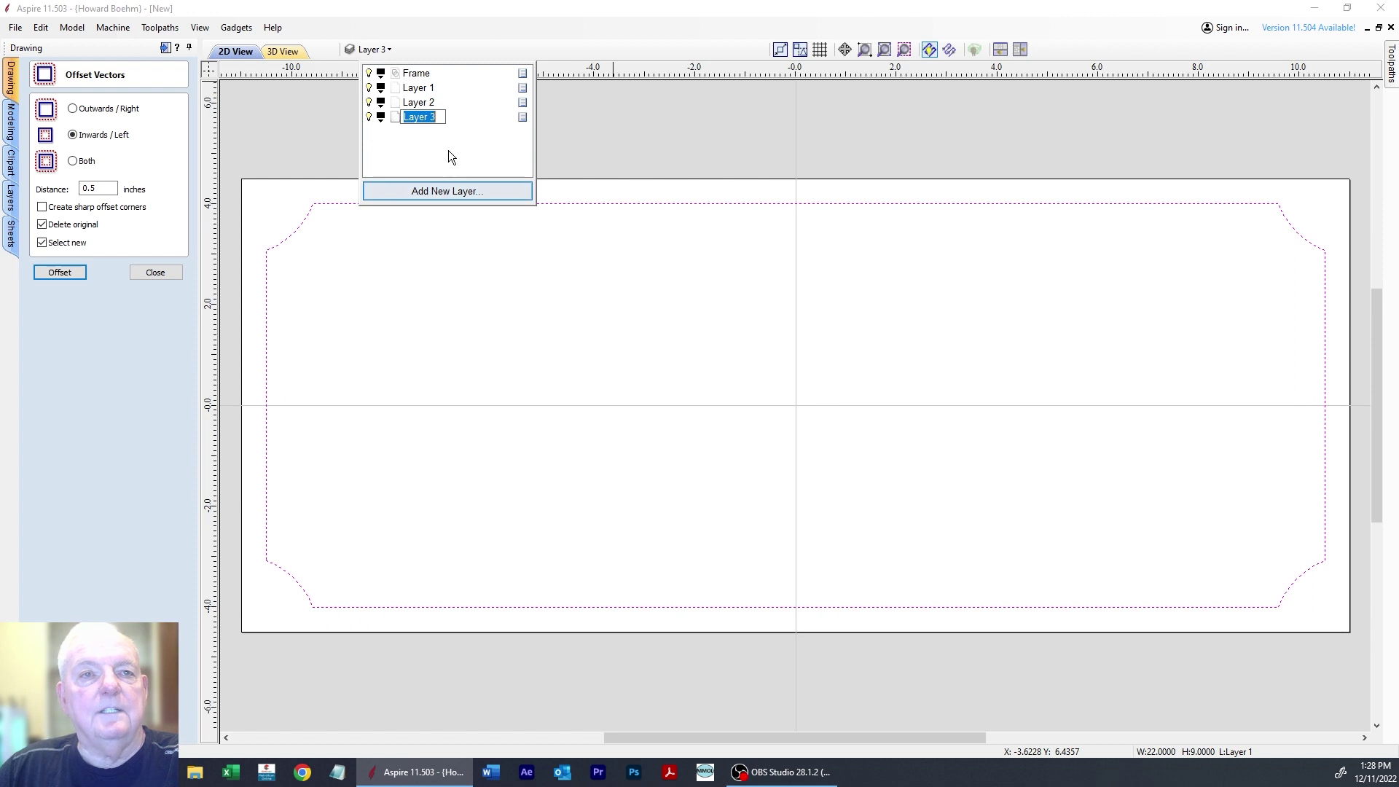
# Rename Layer 1 as Bottom Text.
pyautogui.click(422, 89)
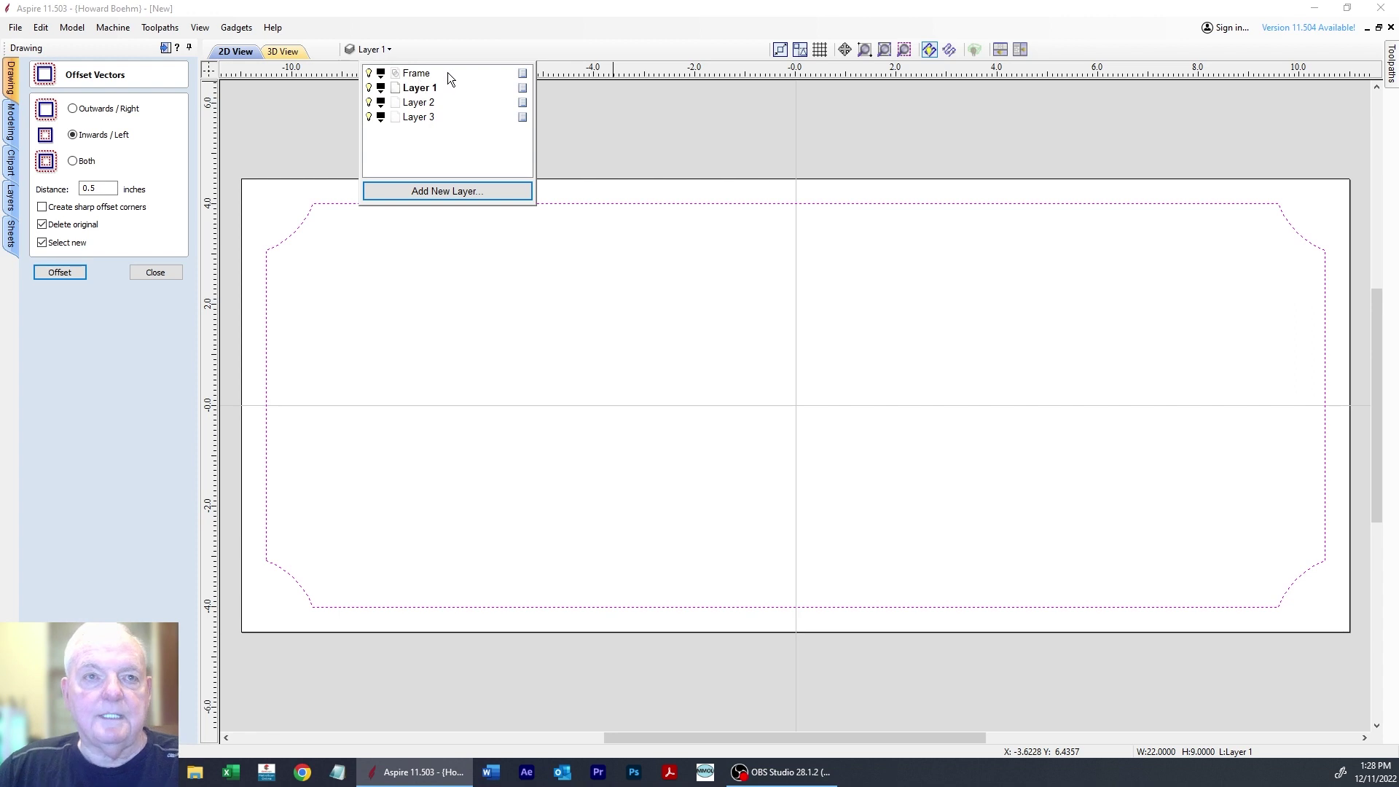
pyautogui.click(410, 89)
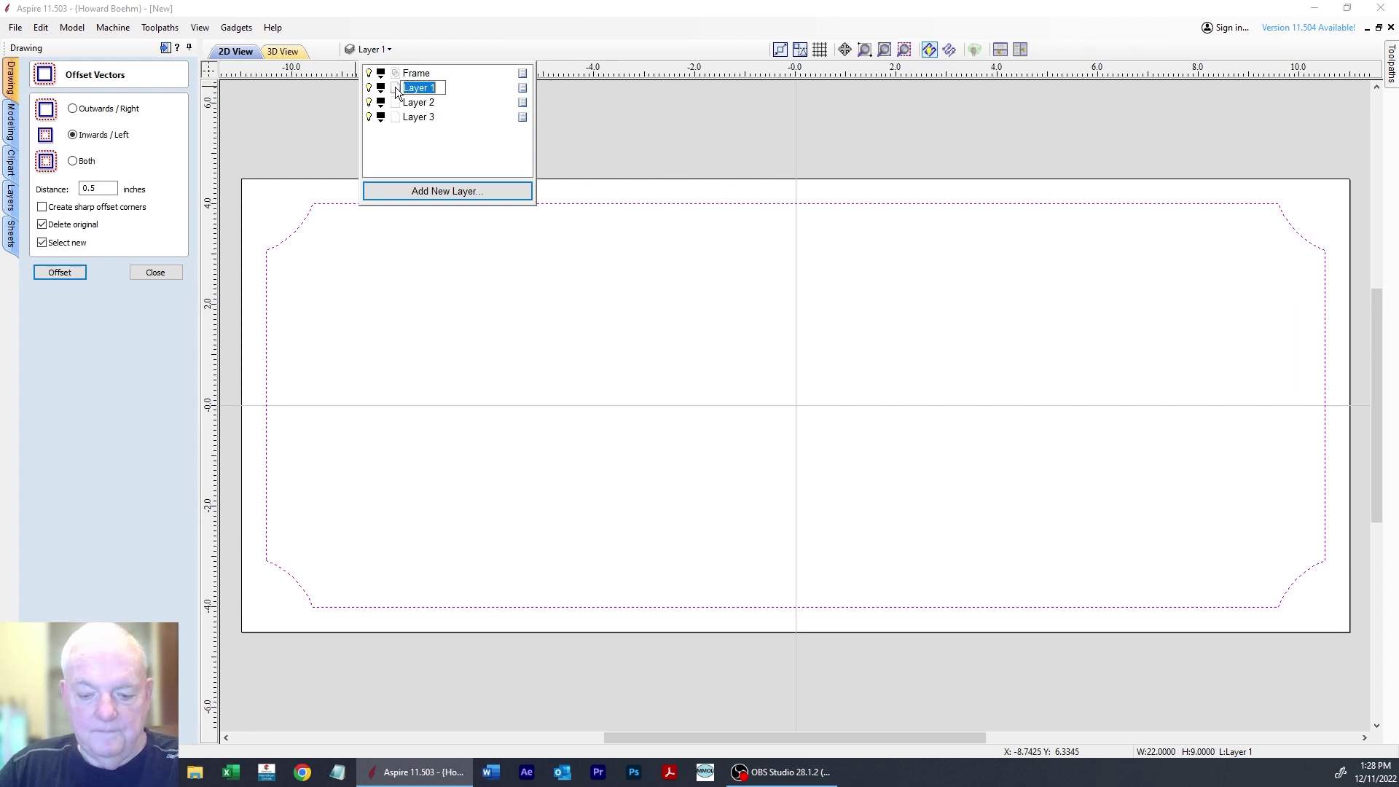
pyautogui.write('BNottom')
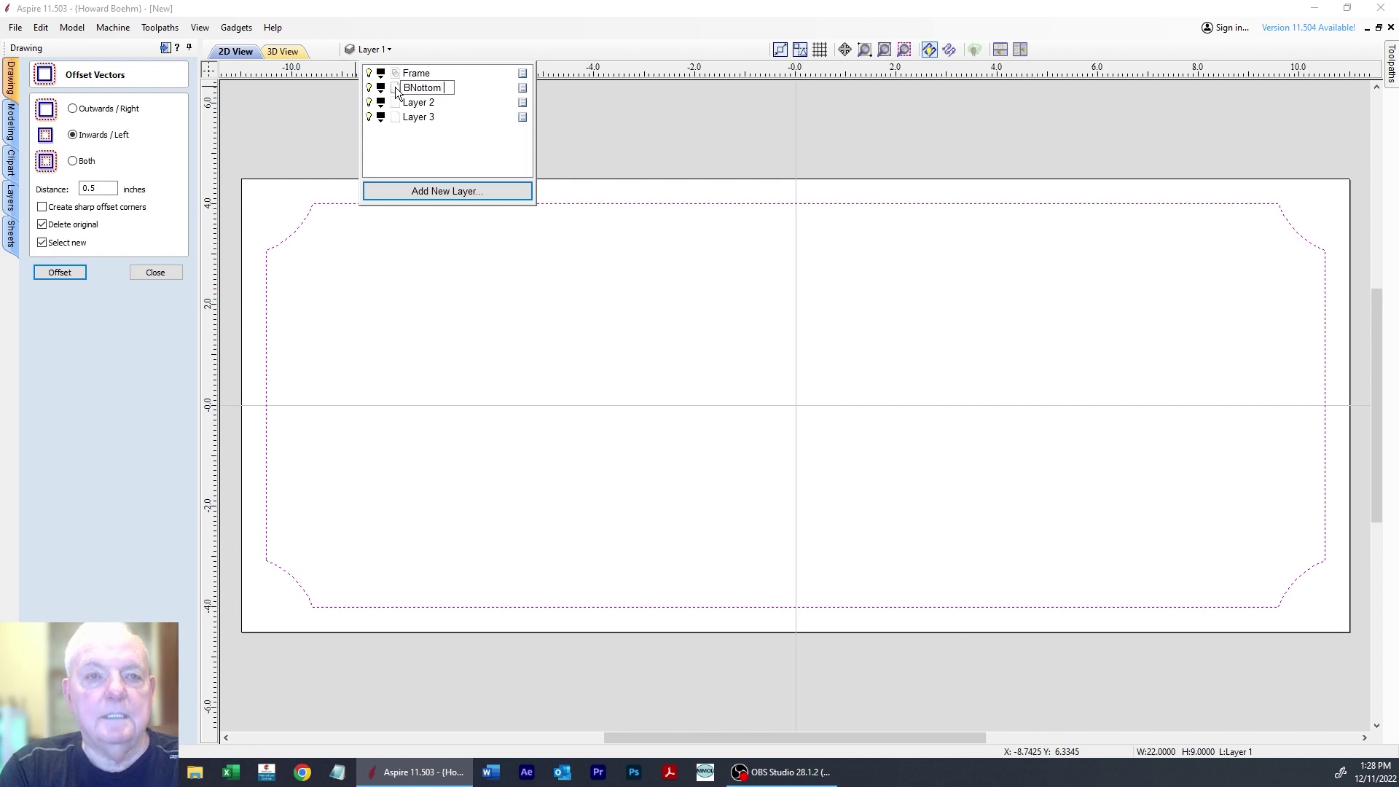
pyautogui.write(' Text')
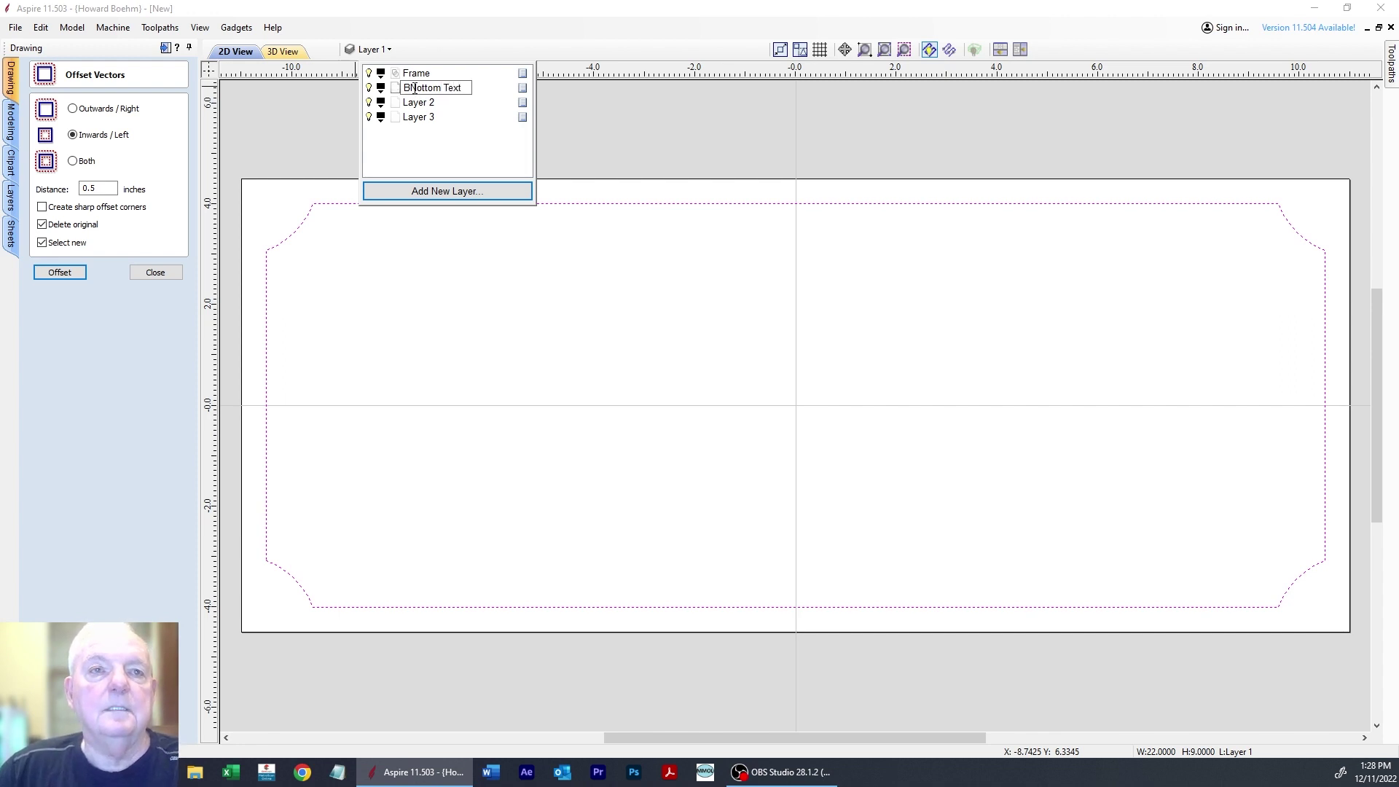
pyautogui.click(414, 90)
pyautogui.press('BackSpace')
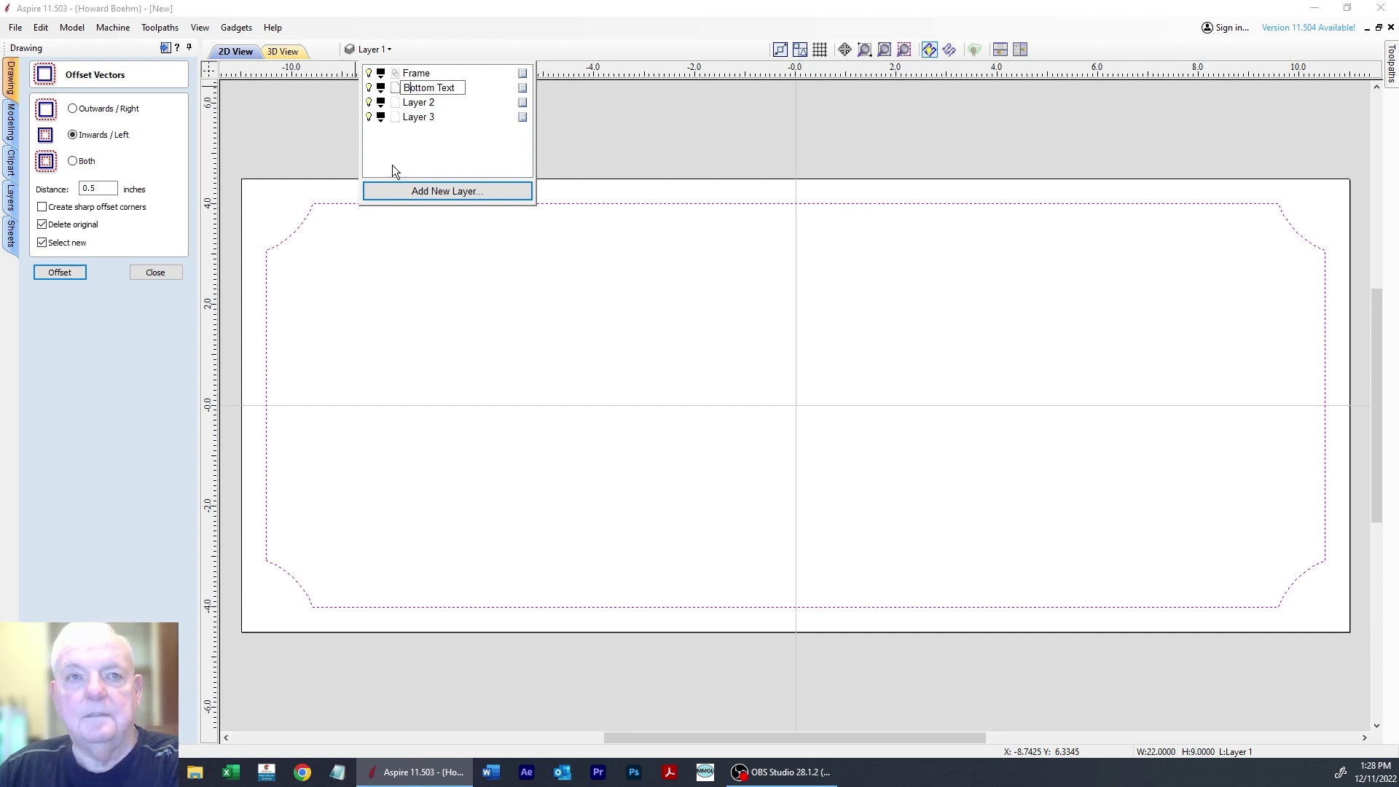
# Rename Layer 2 as Top Text.
pyautogui.click(419, 106)
pyautogui.click(419, 108)
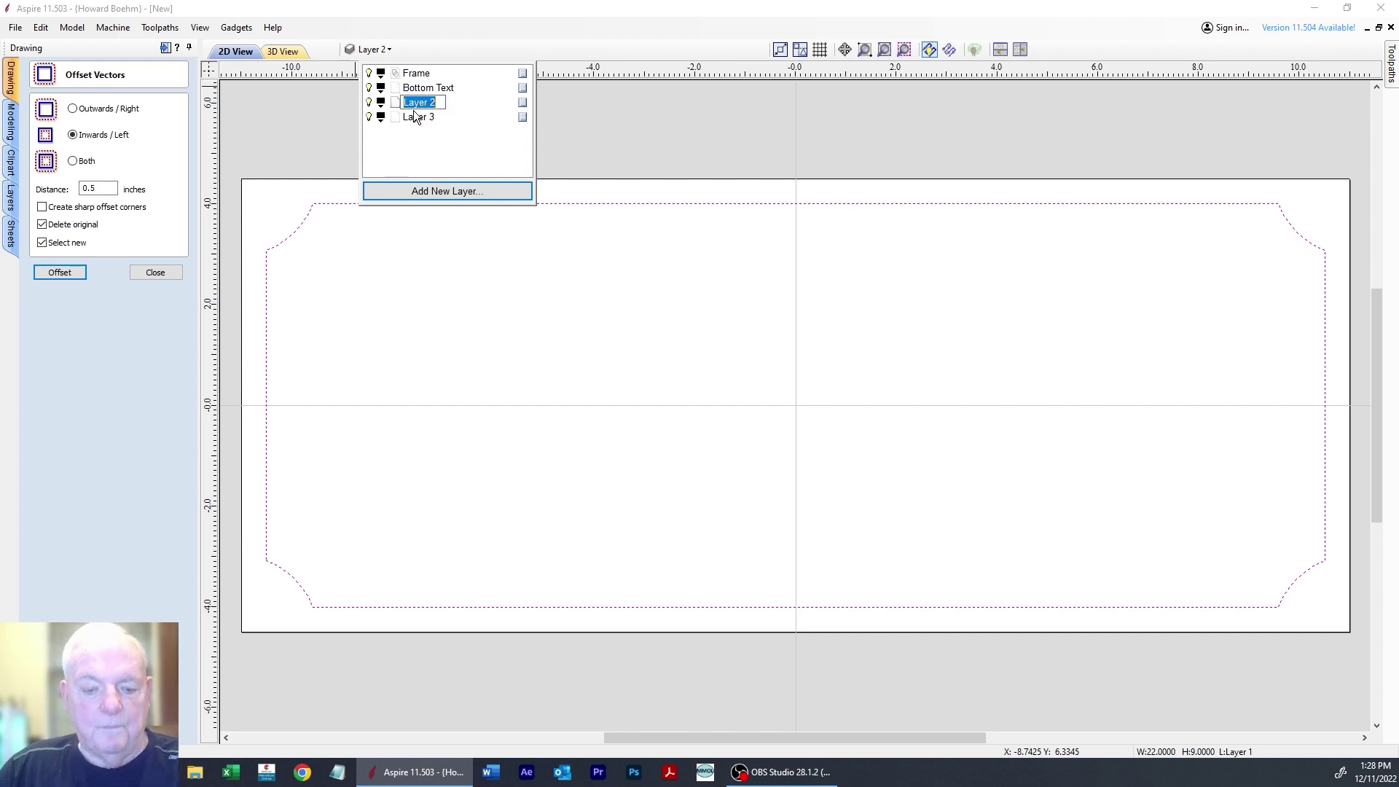
pyautogui.write('Top ')
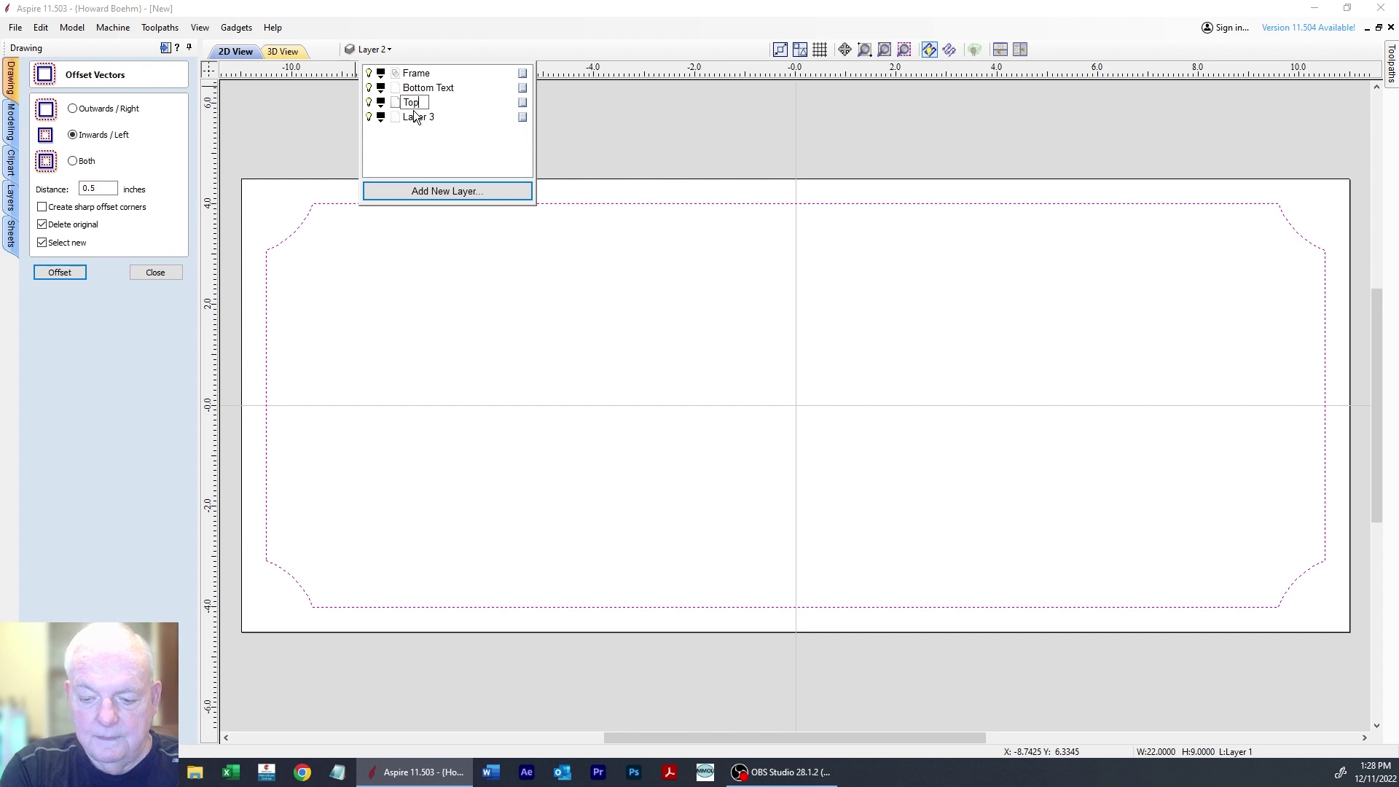
pyautogui.write('Text')
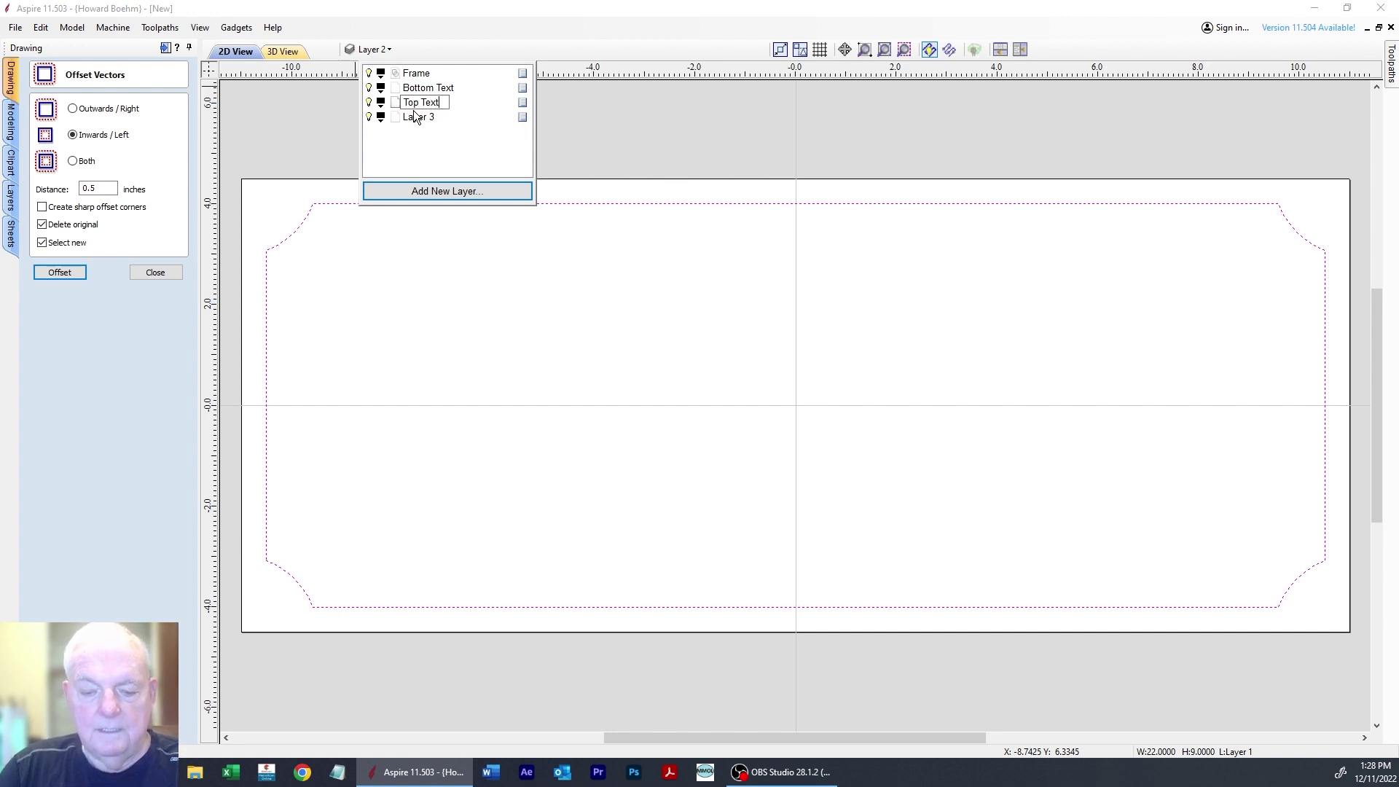
# Rename Layer 3 as Combined.
pyautogui.click(431, 118)
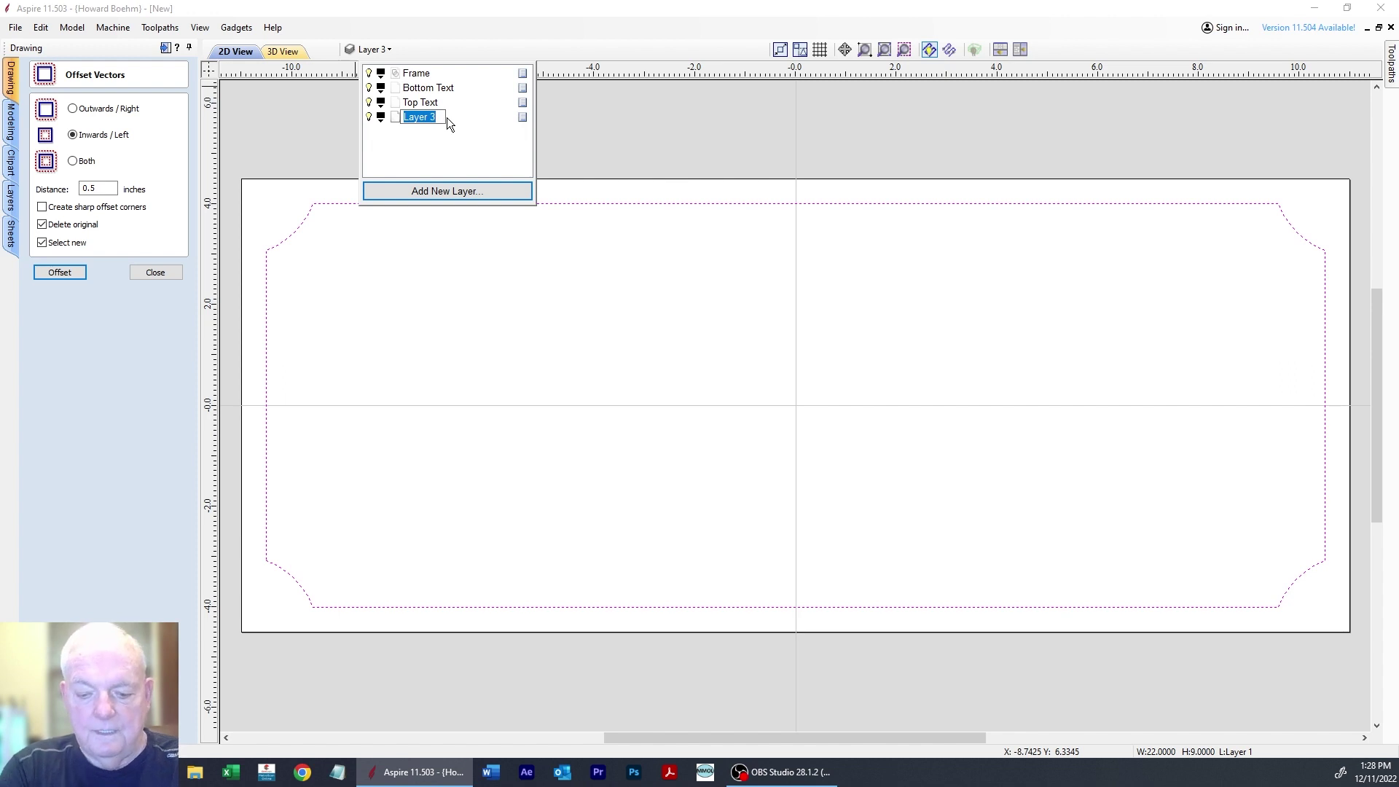
pyautogui.write('Combi')
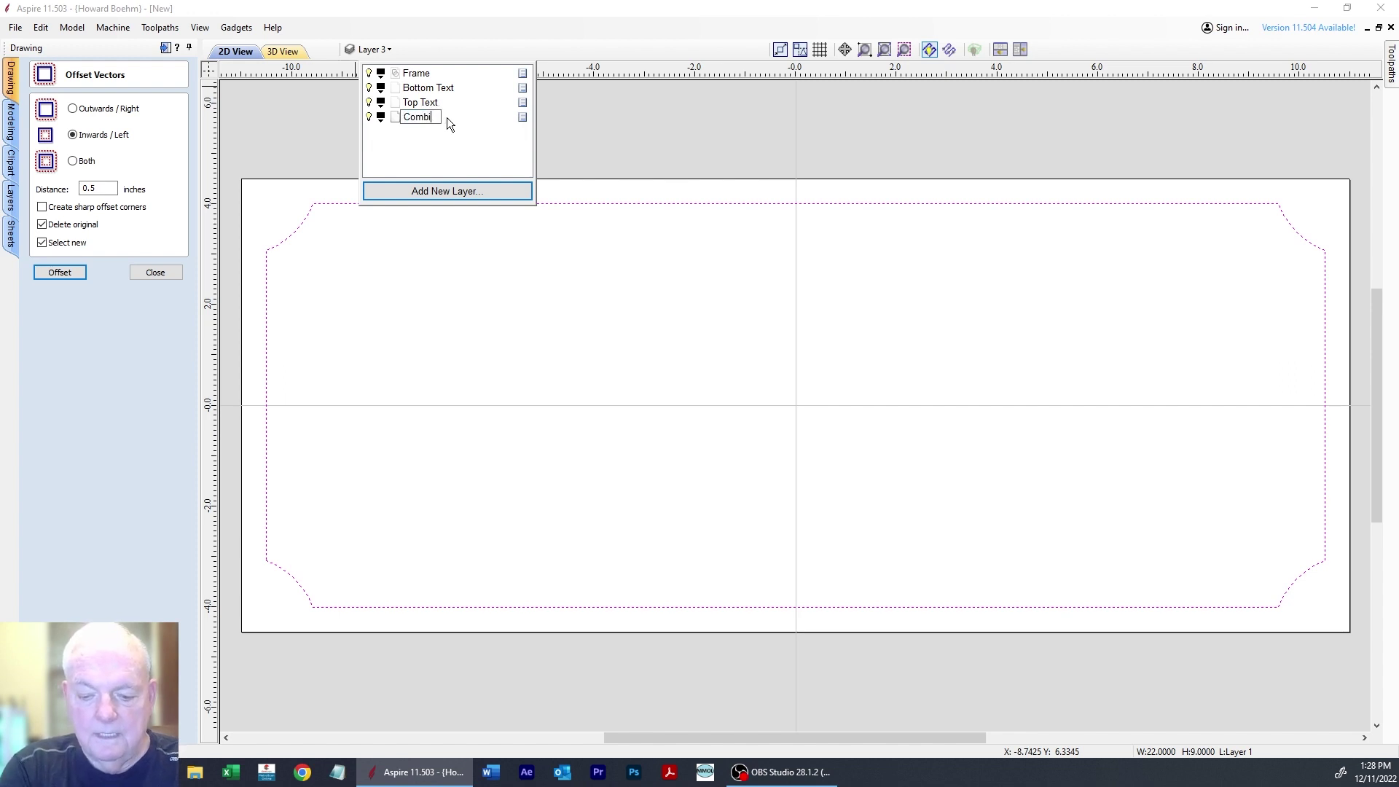
pyautogui.write('ned')
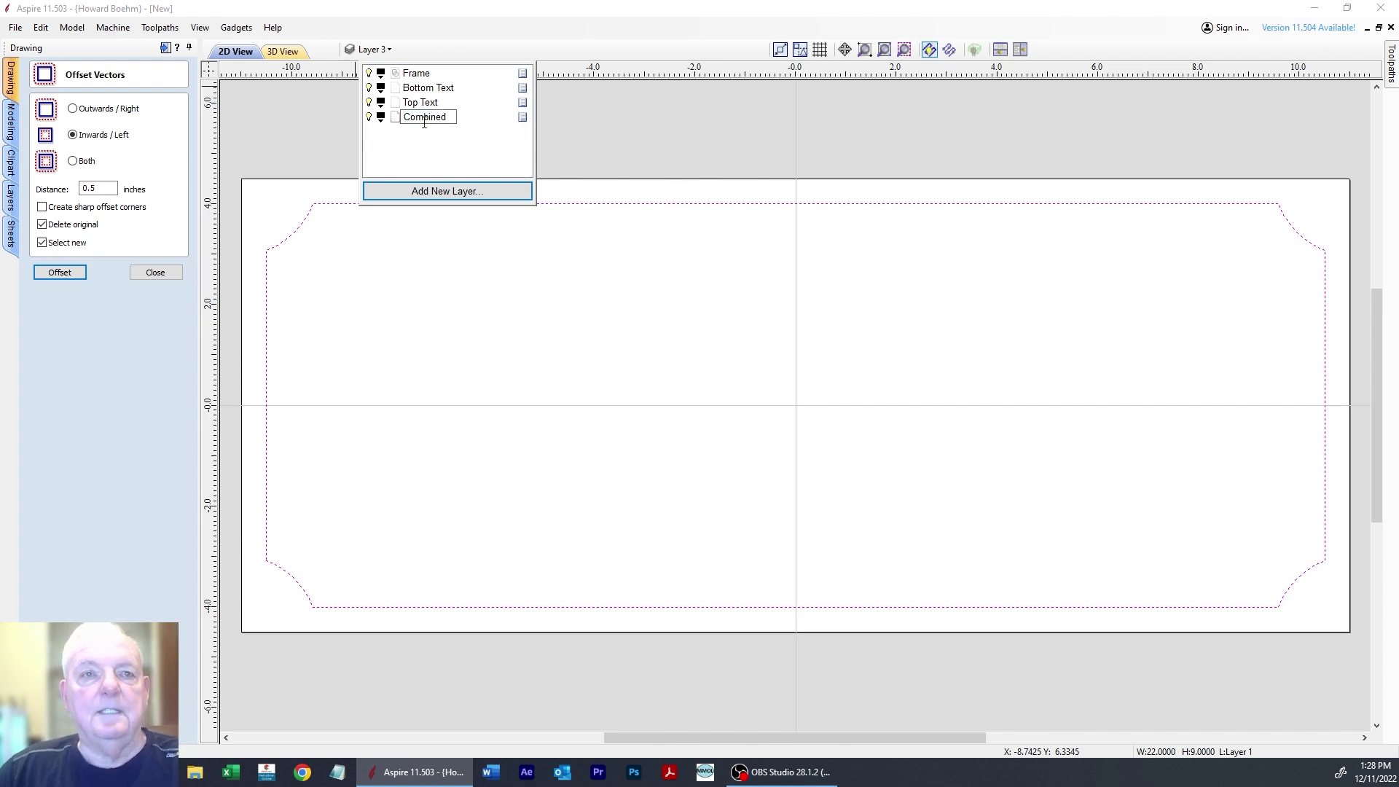
pyautogui.click(446, 137)
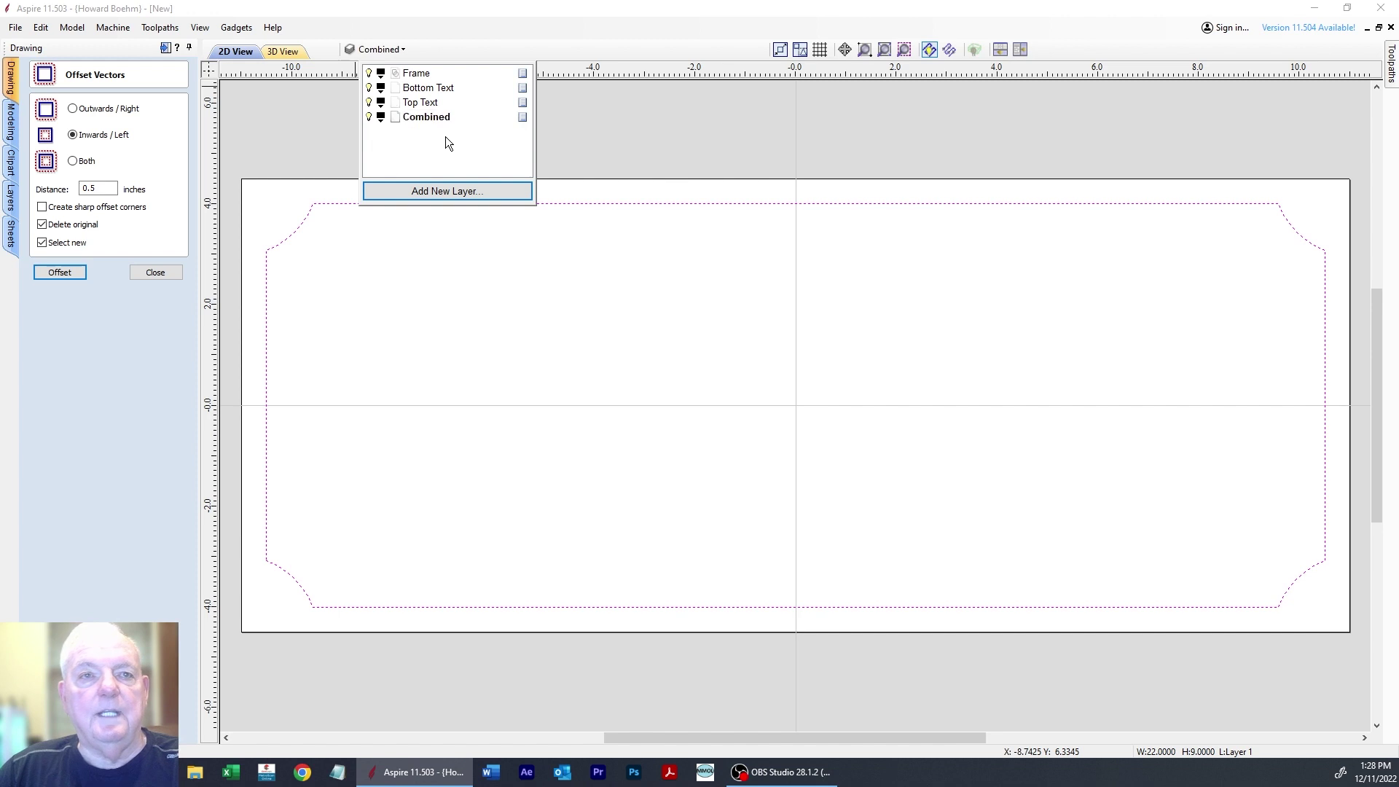
# Create the family surname in capitals as Arial Bold text on the Bottom Text layer.
pyautogui.click(434, 89)
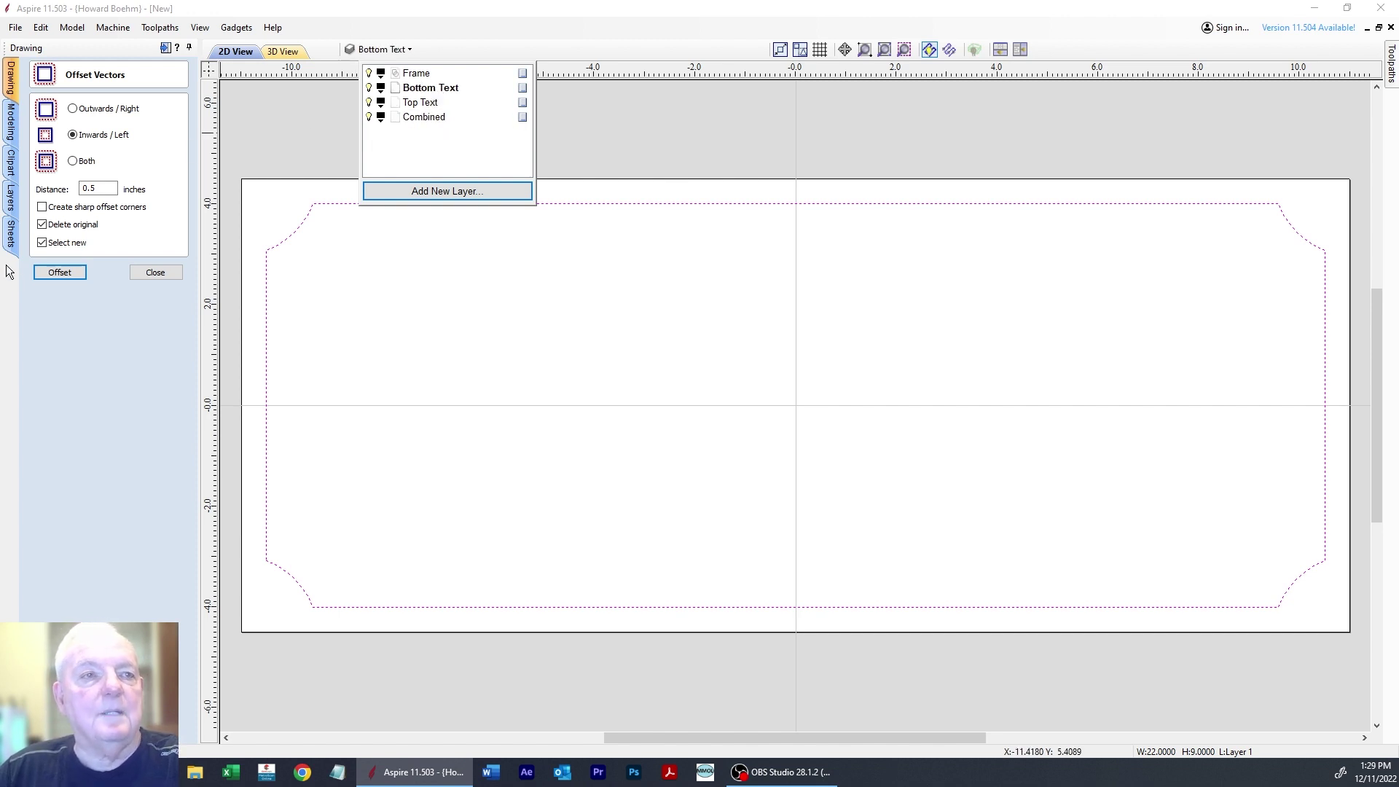
pyautogui.click(154, 271)
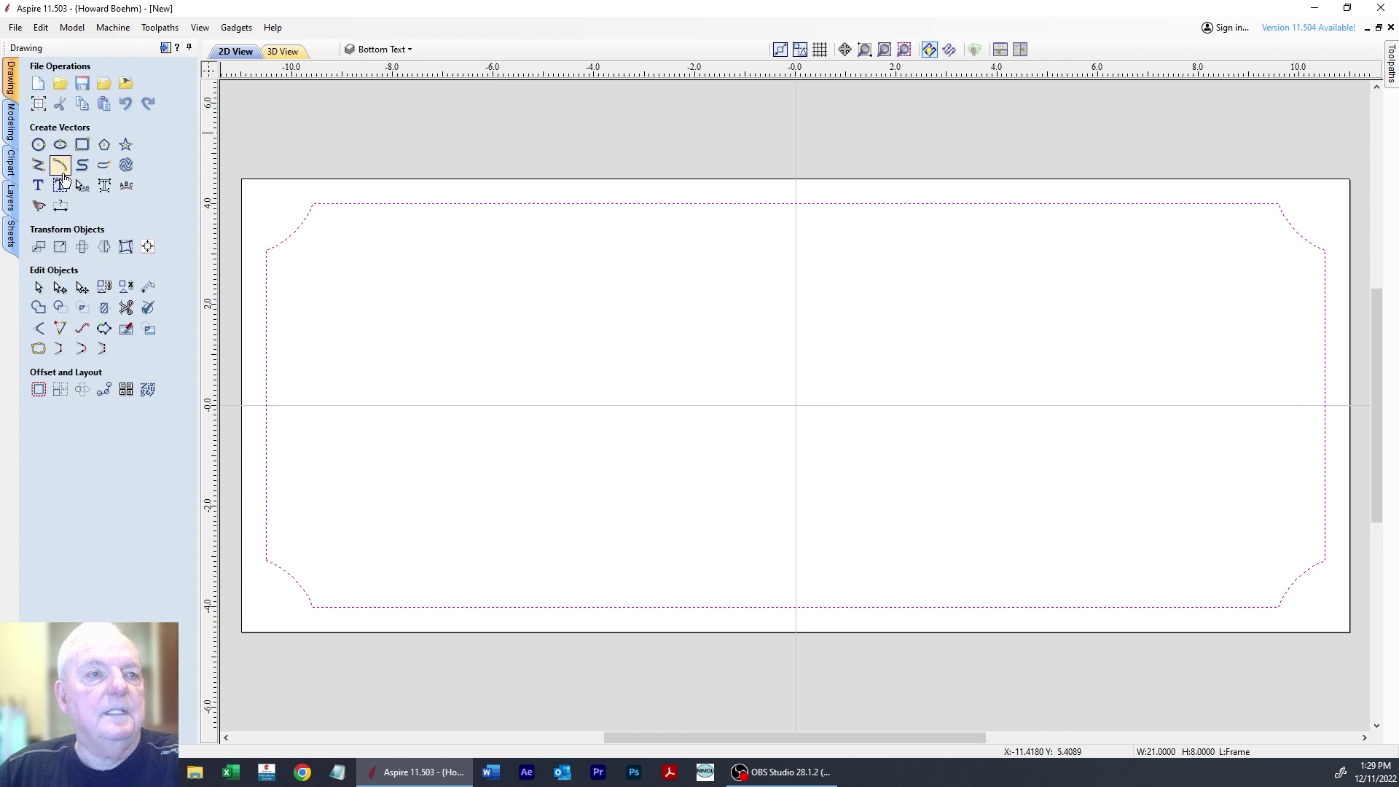
pyautogui.click(38, 185)
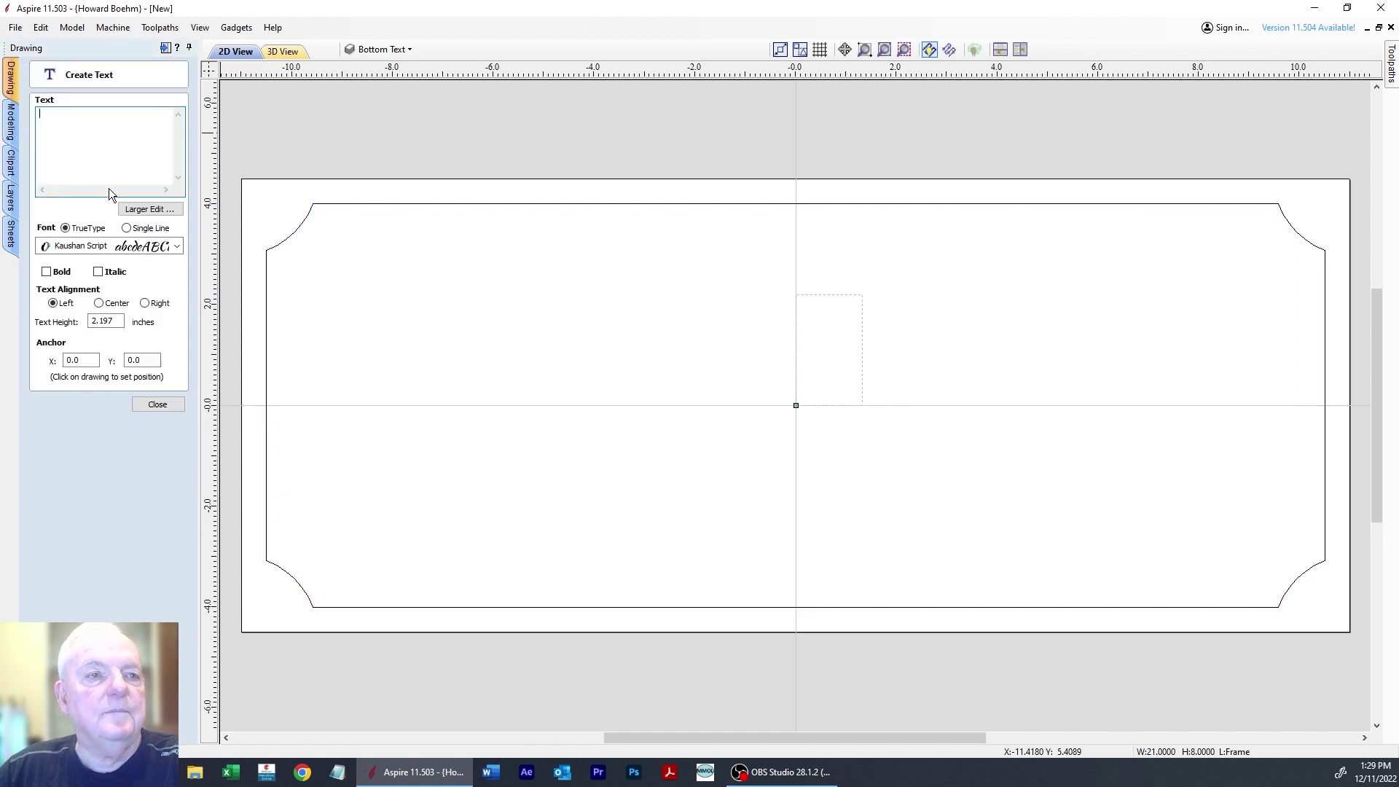
pyautogui.click(164, 245)
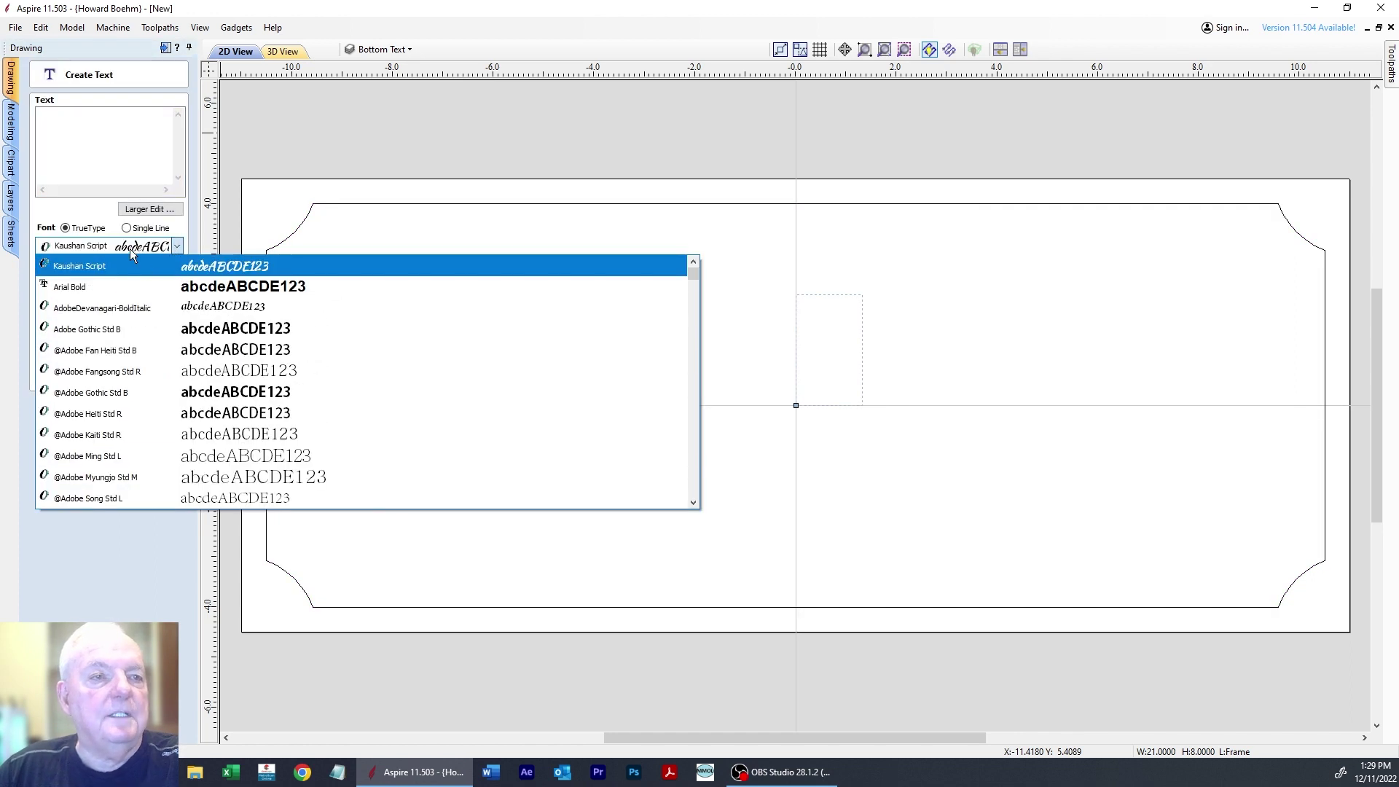
pyautogui.click(111, 286)
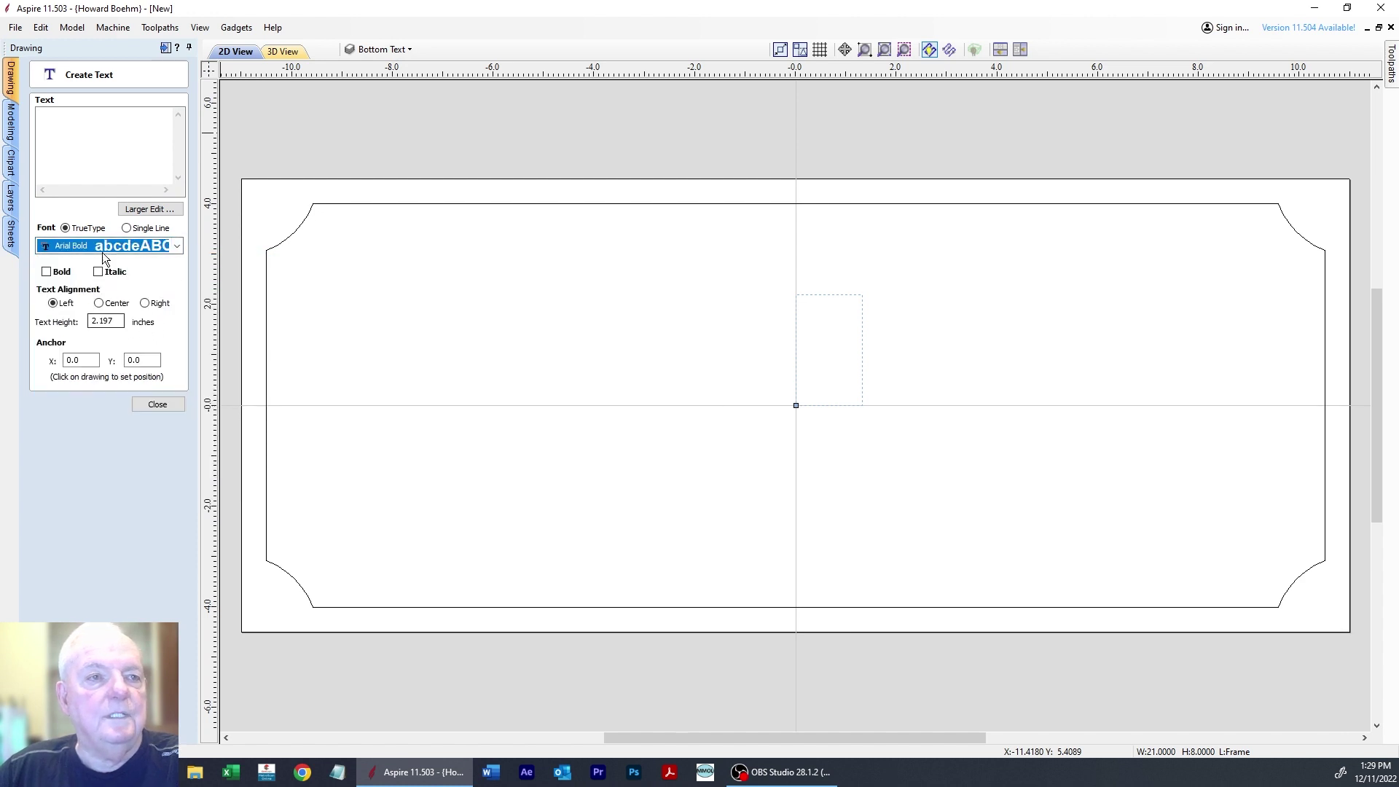
pyautogui.click(97, 149)
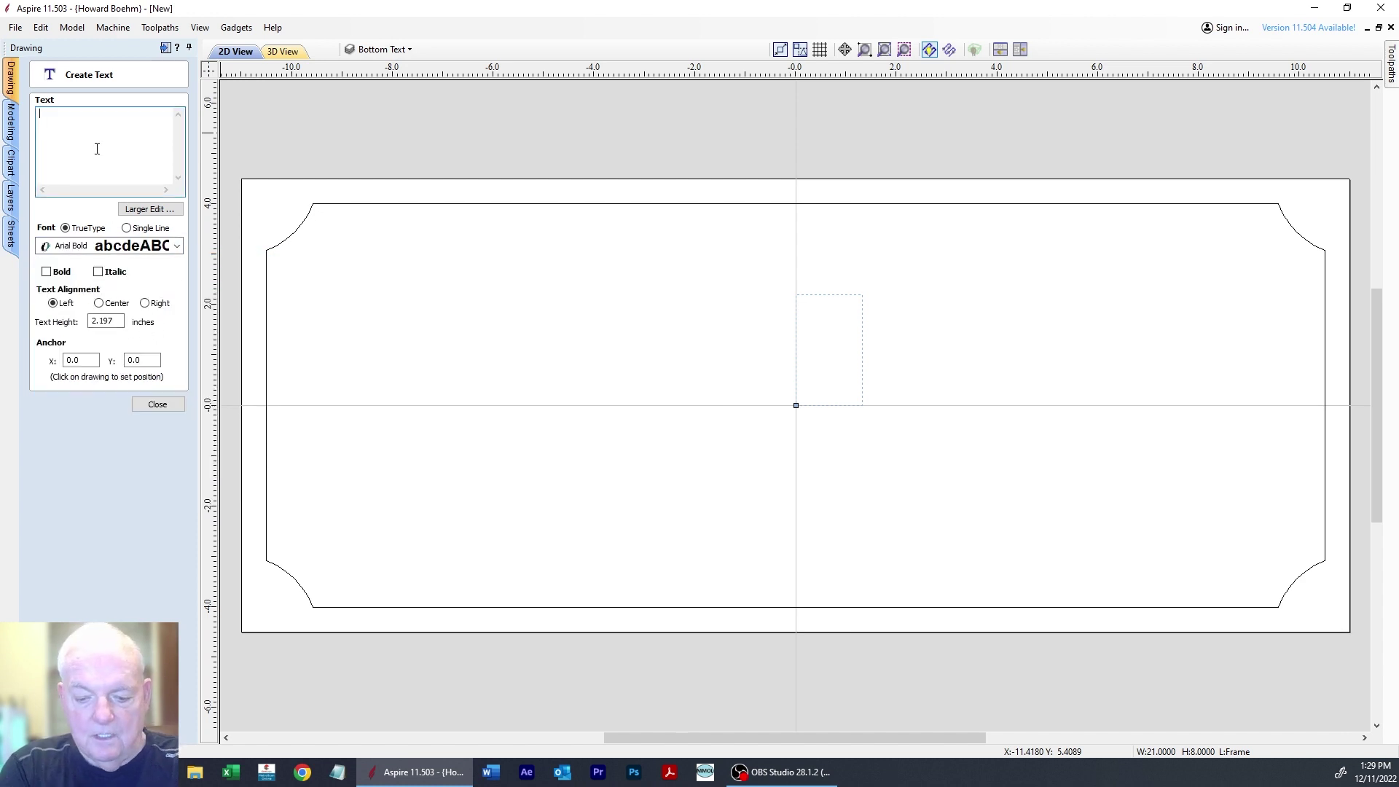
pyautogui.write('BOEHM')
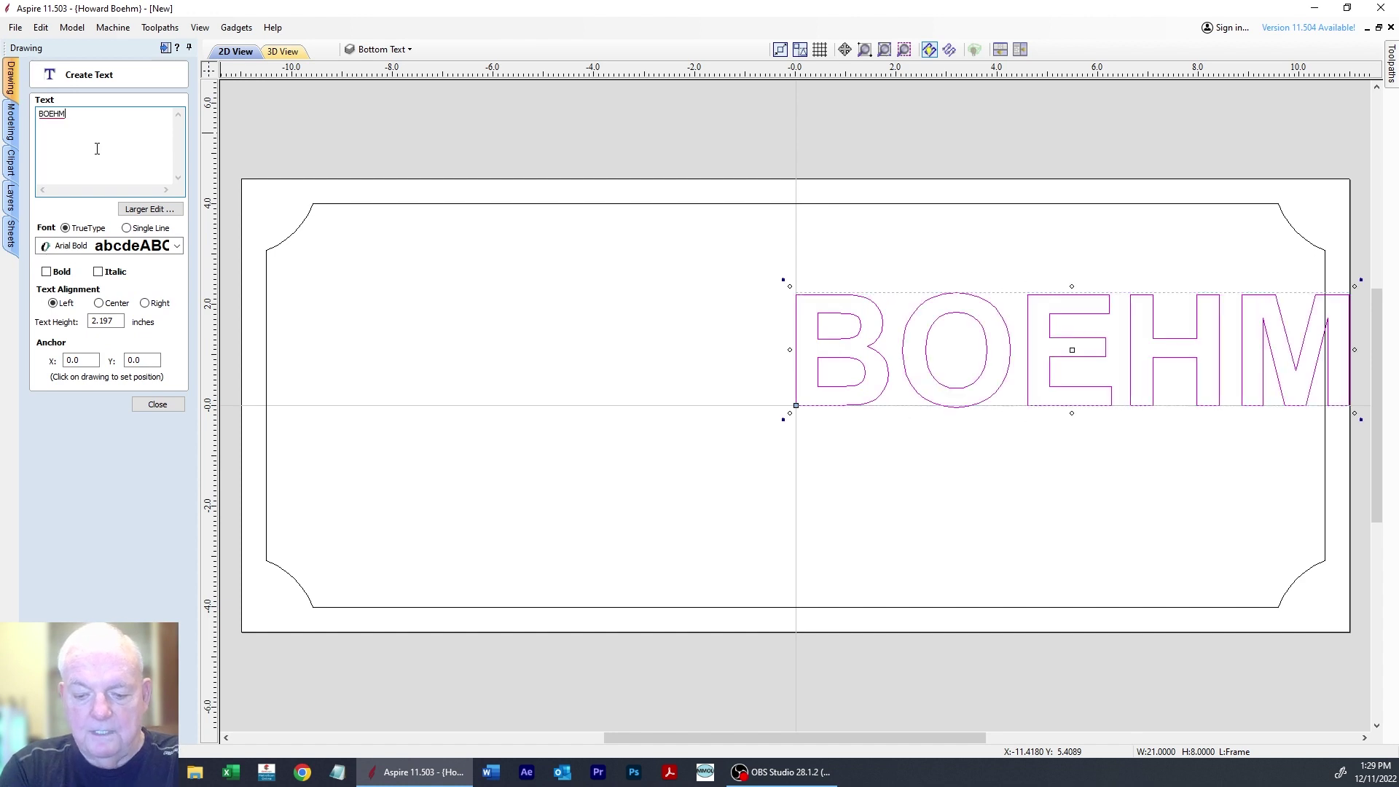
pyautogui.click(158, 405)
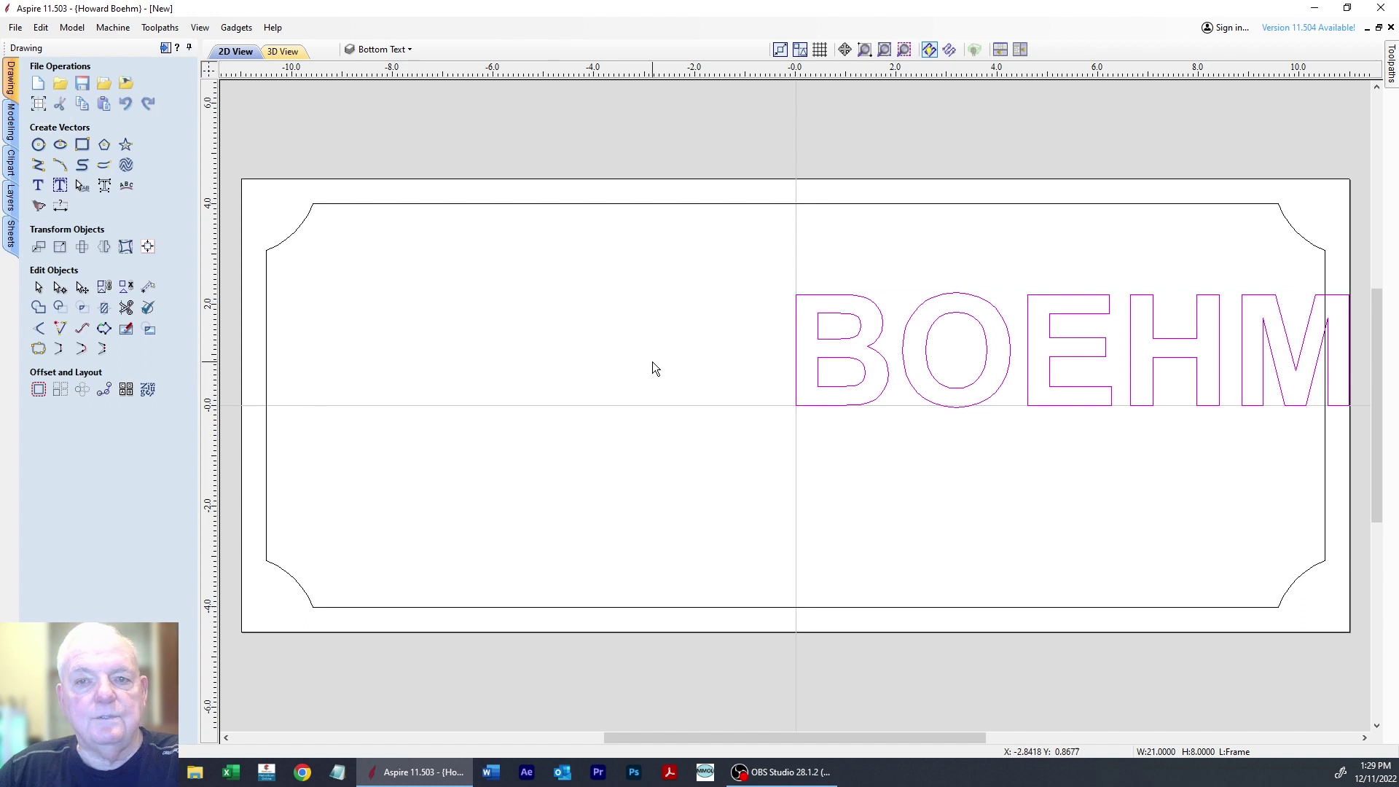
# Enlarge the surname text to about 18.7 by 3.87 inches and center it both ways in the material.
pyautogui.click(832, 357)
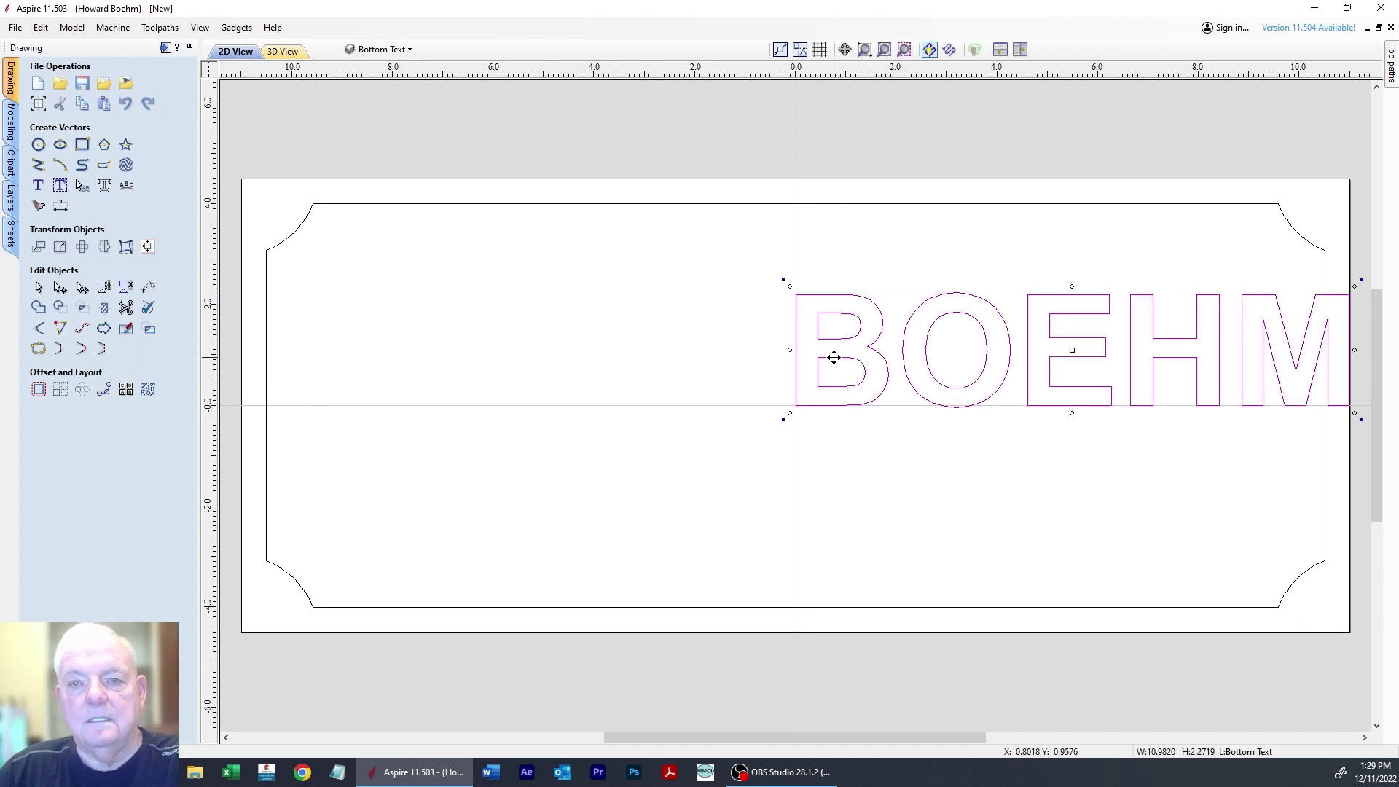
pyautogui.moveTo(789, 412); pyautogui.dragTo(669, 487)
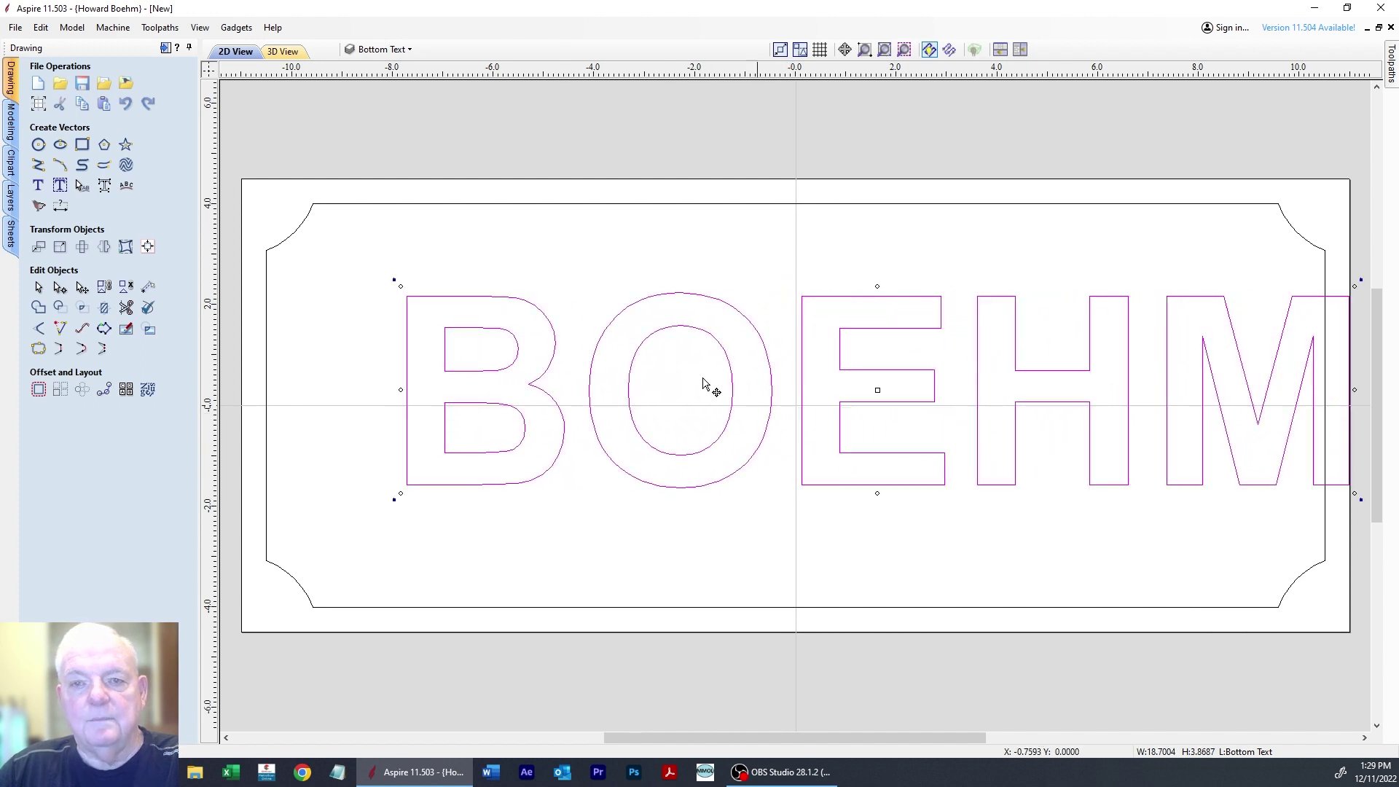
pyautogui.click(152, 247)
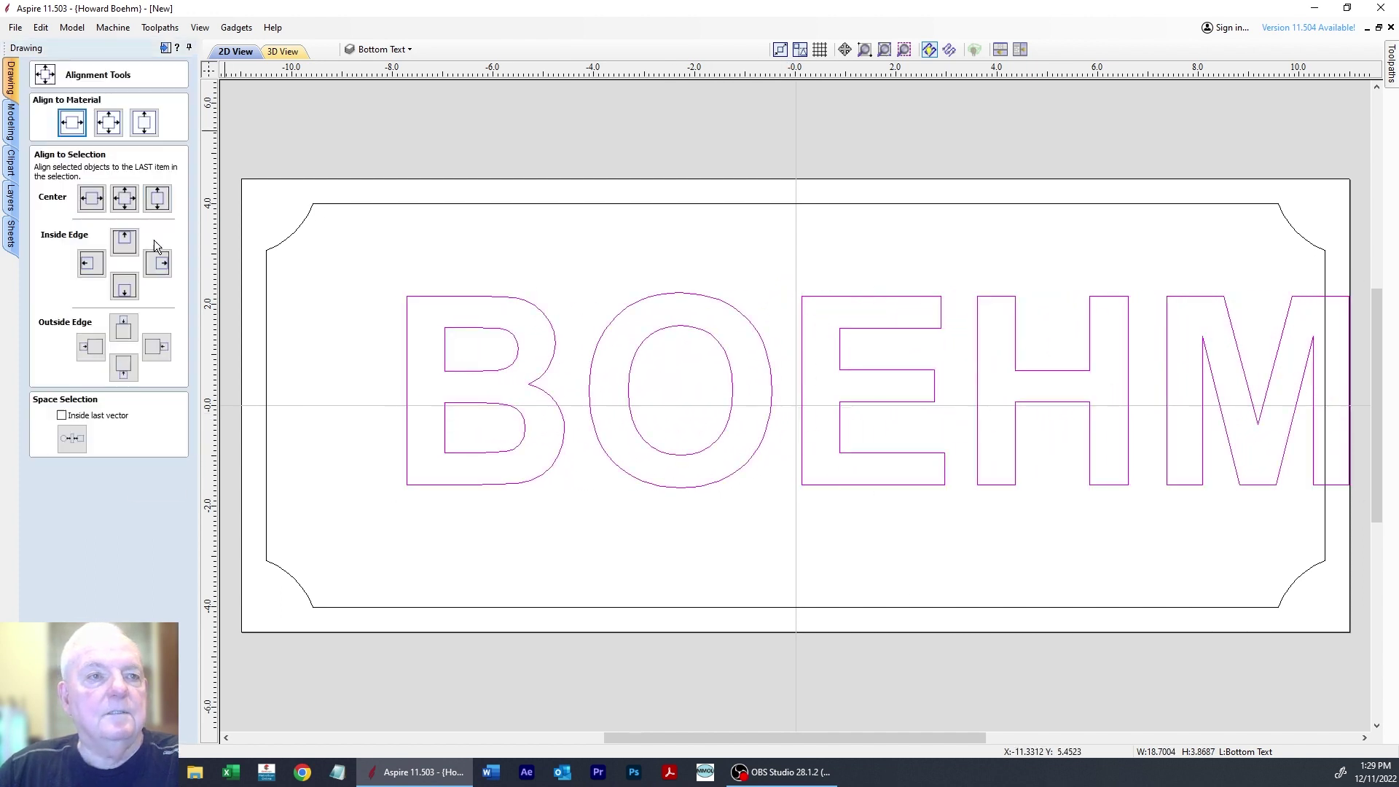
pyautogui.click(109, 124)
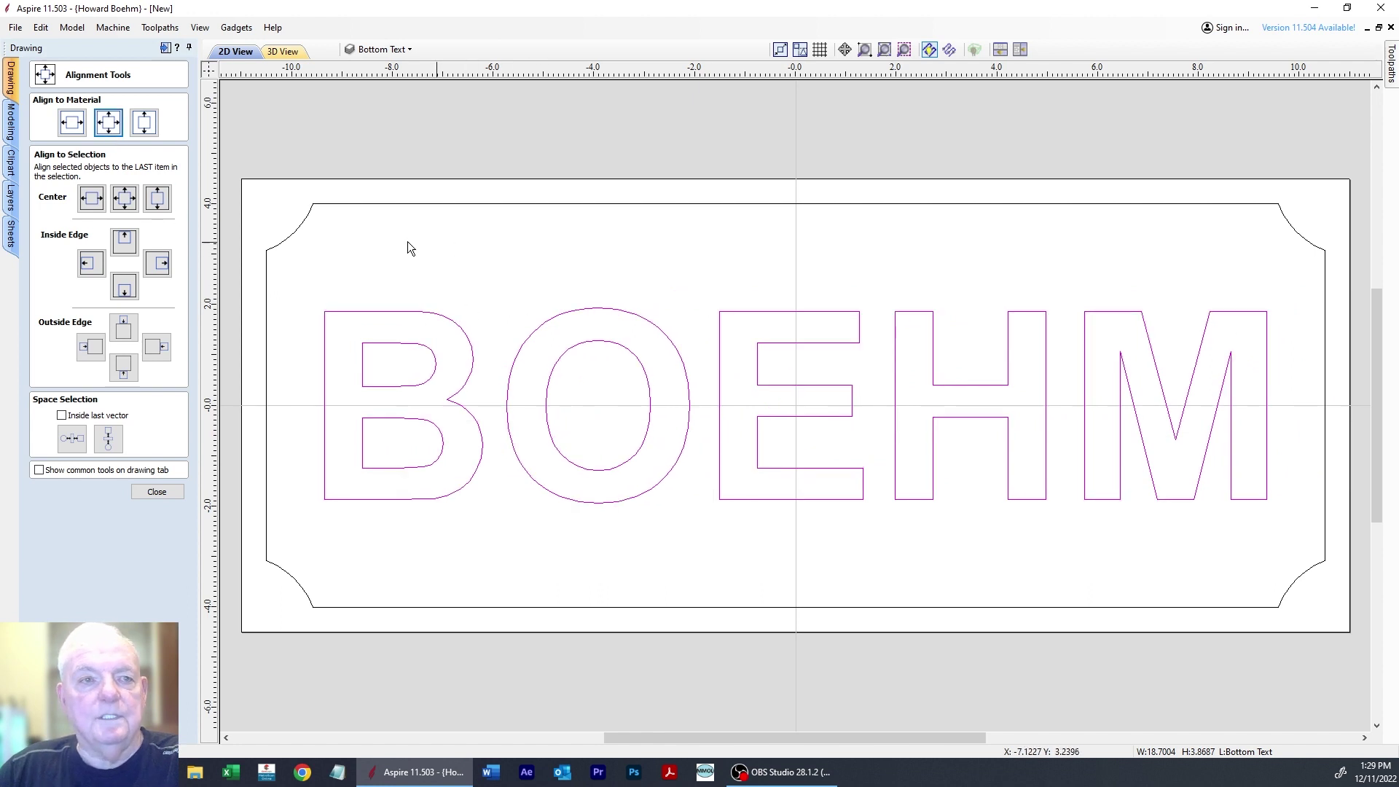
pyautogui.click(172, 499)
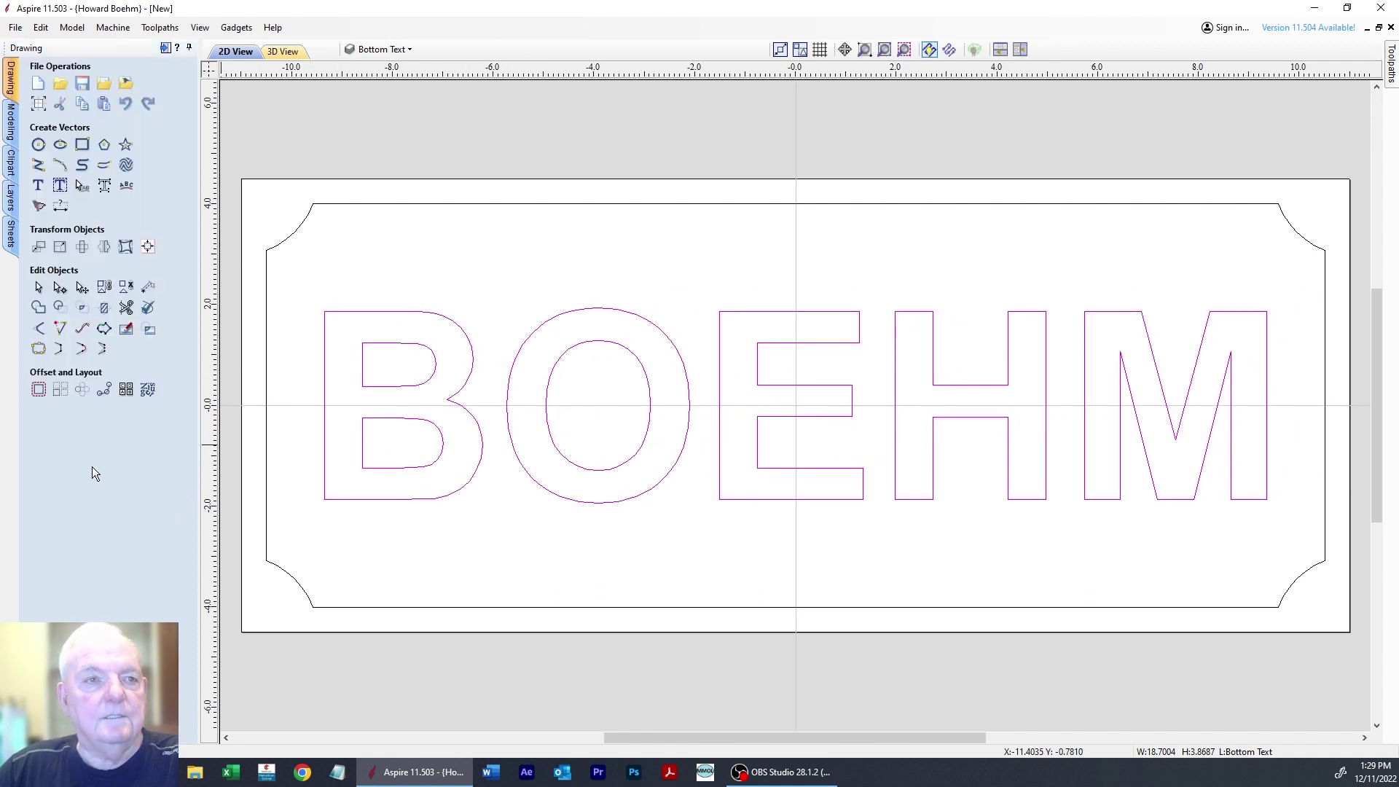
# Create the text "Wordworking" in Kaushan Script on the Top Text layer and center it both ways in the material.
pyautogui.click(392, 50)
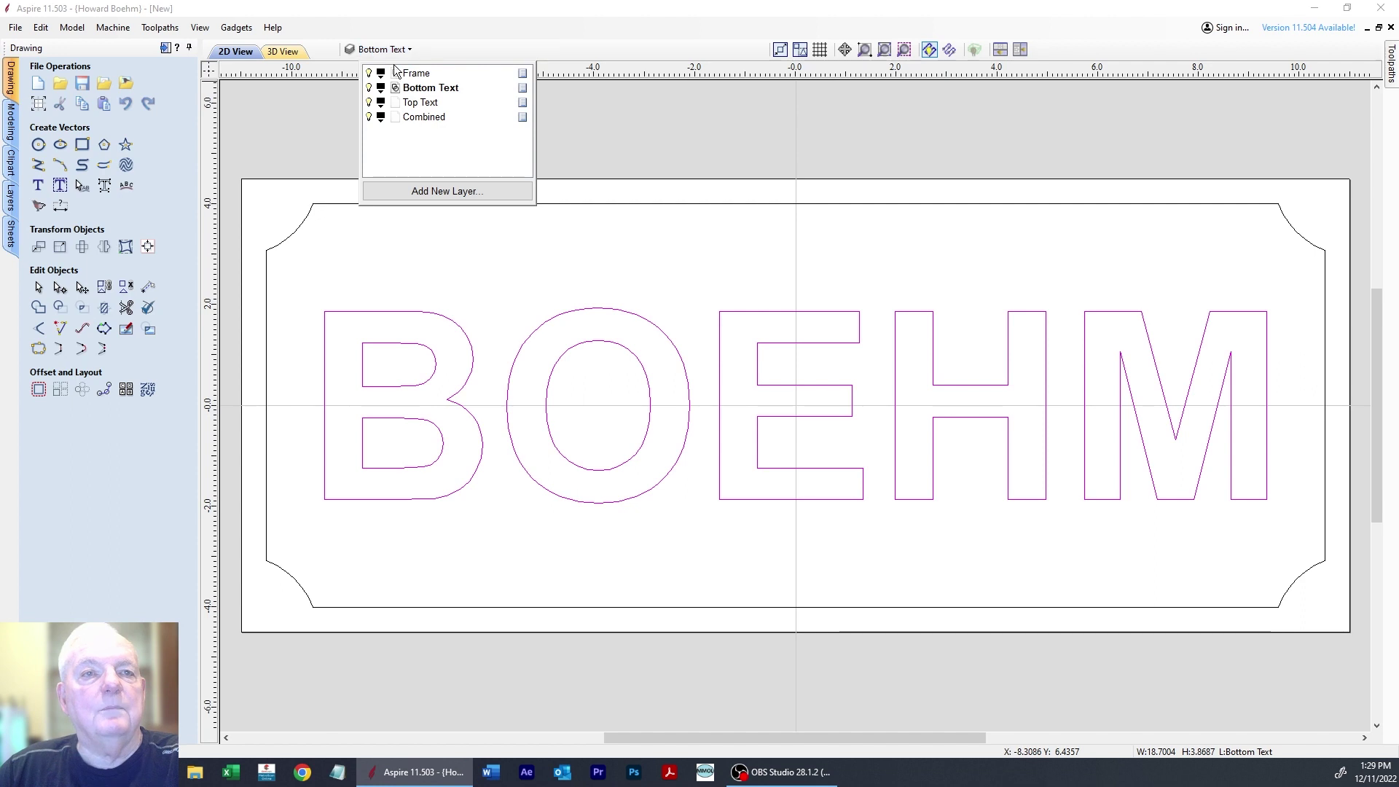
pyautogui.click(421, 103)
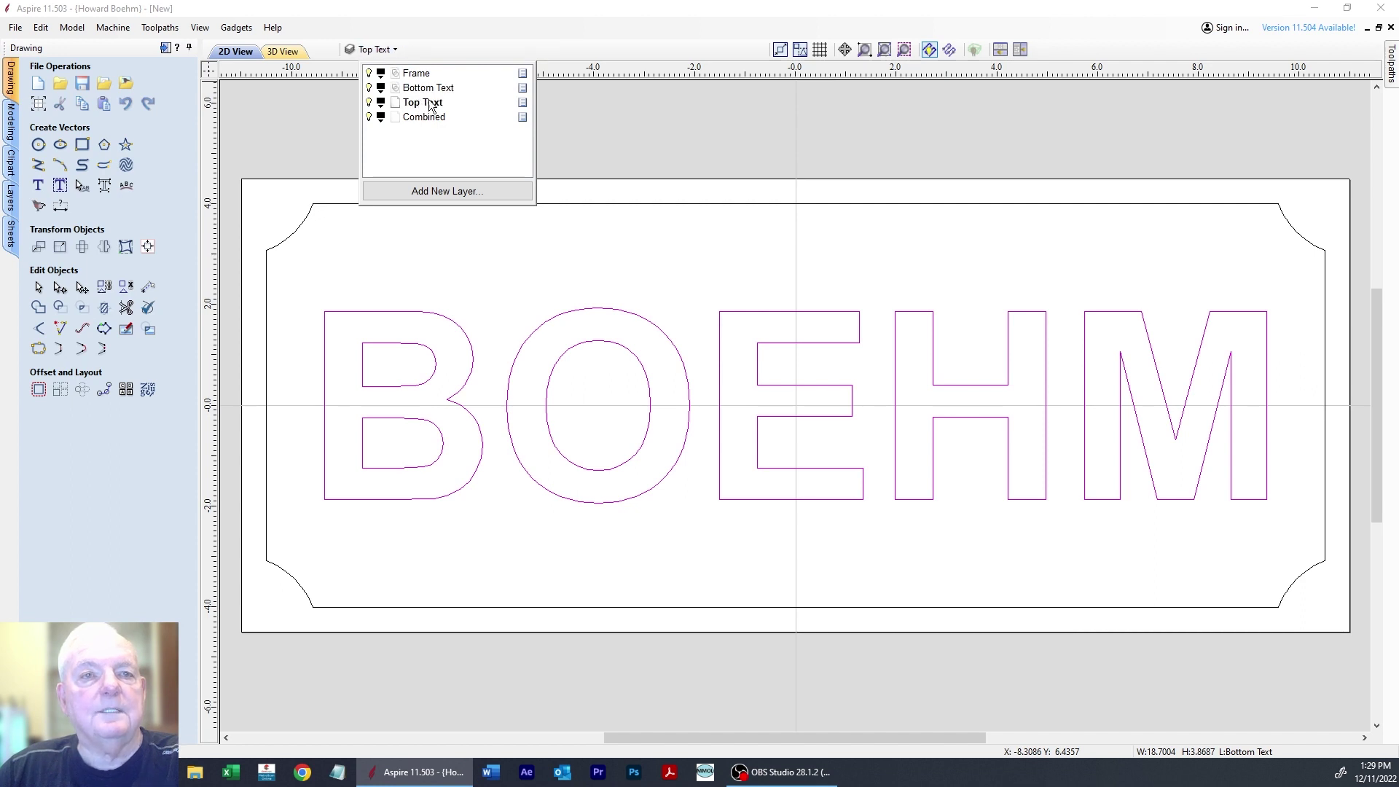
pyautogui.click(545, 114)
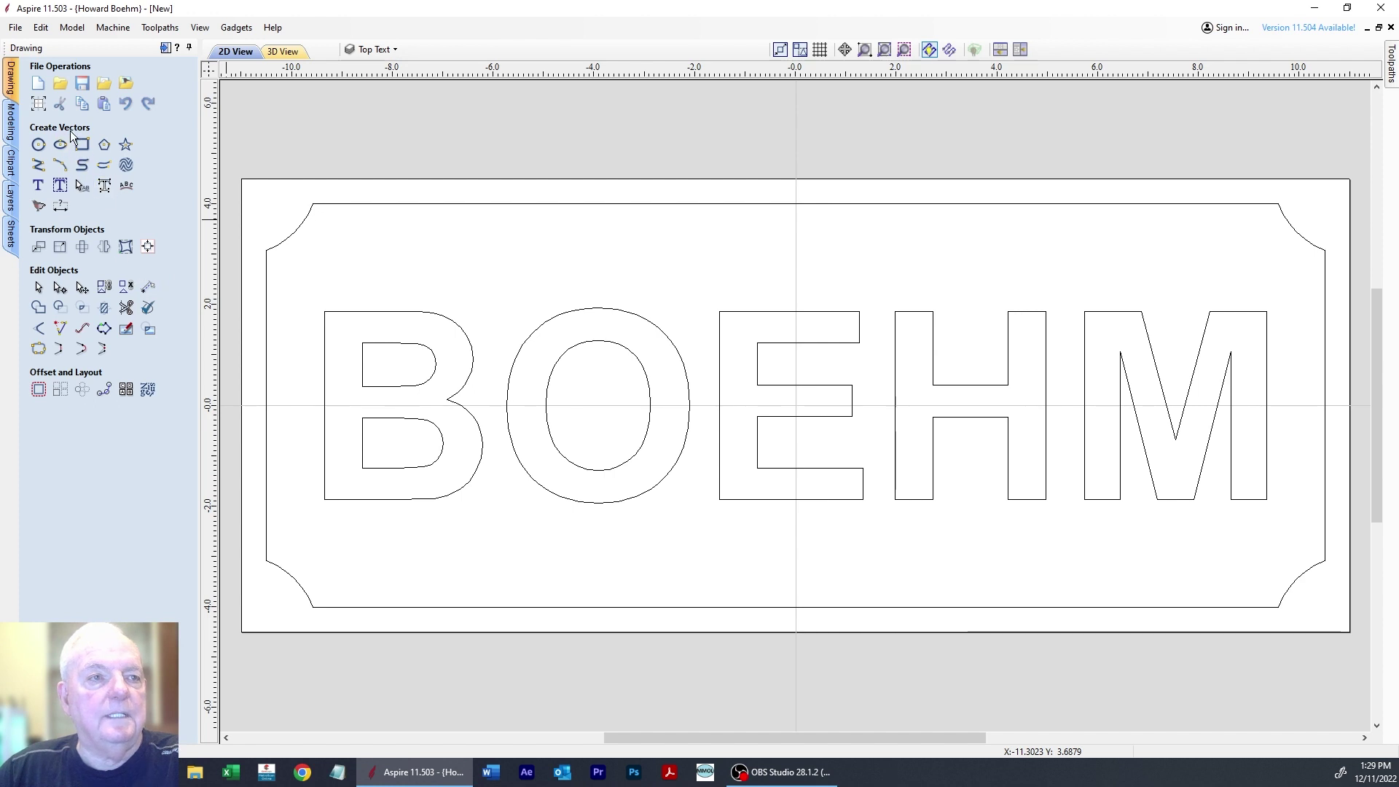
pyautogui.click(40, 186)
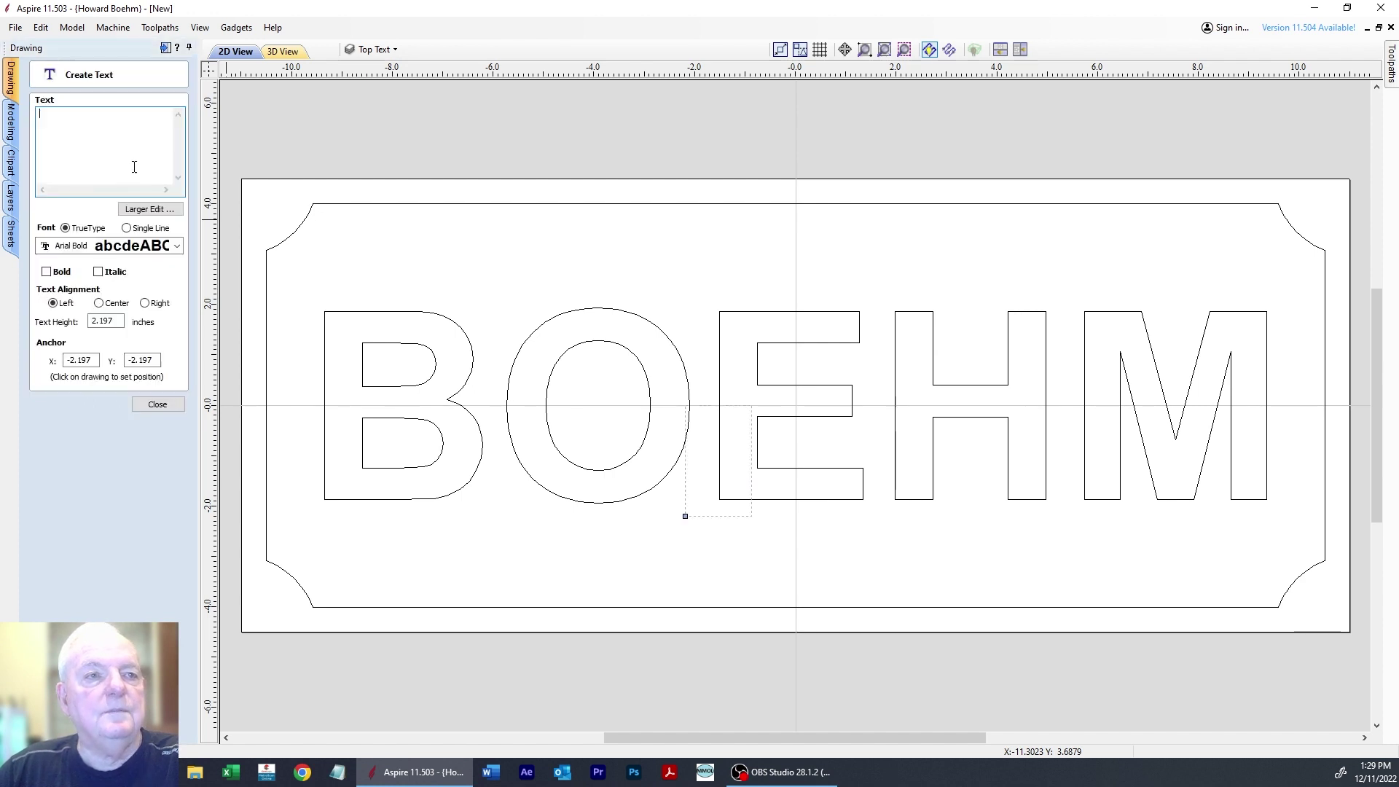
pyautogui.click(176, 246)
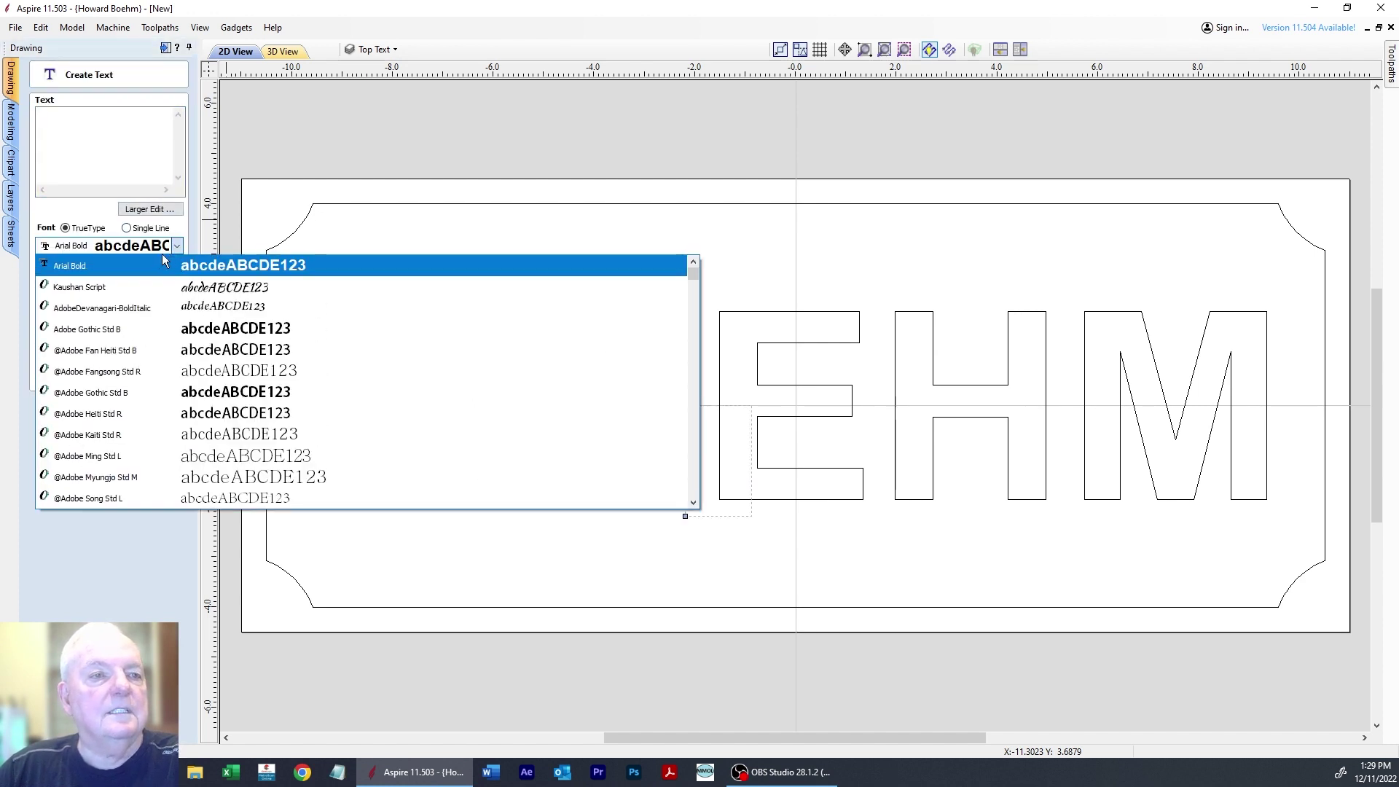
pyautogui.click(127, 284)
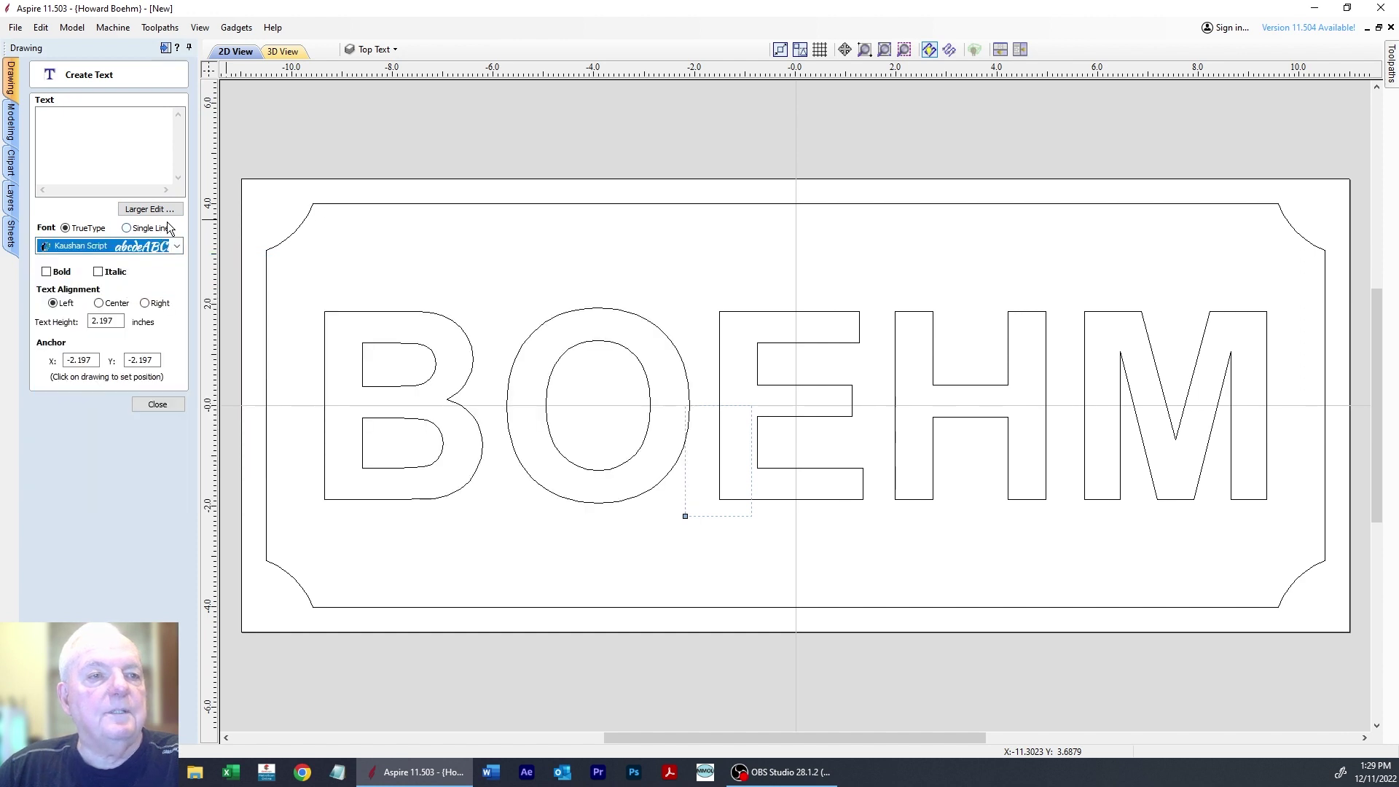
pyautogui.click(106, 144)
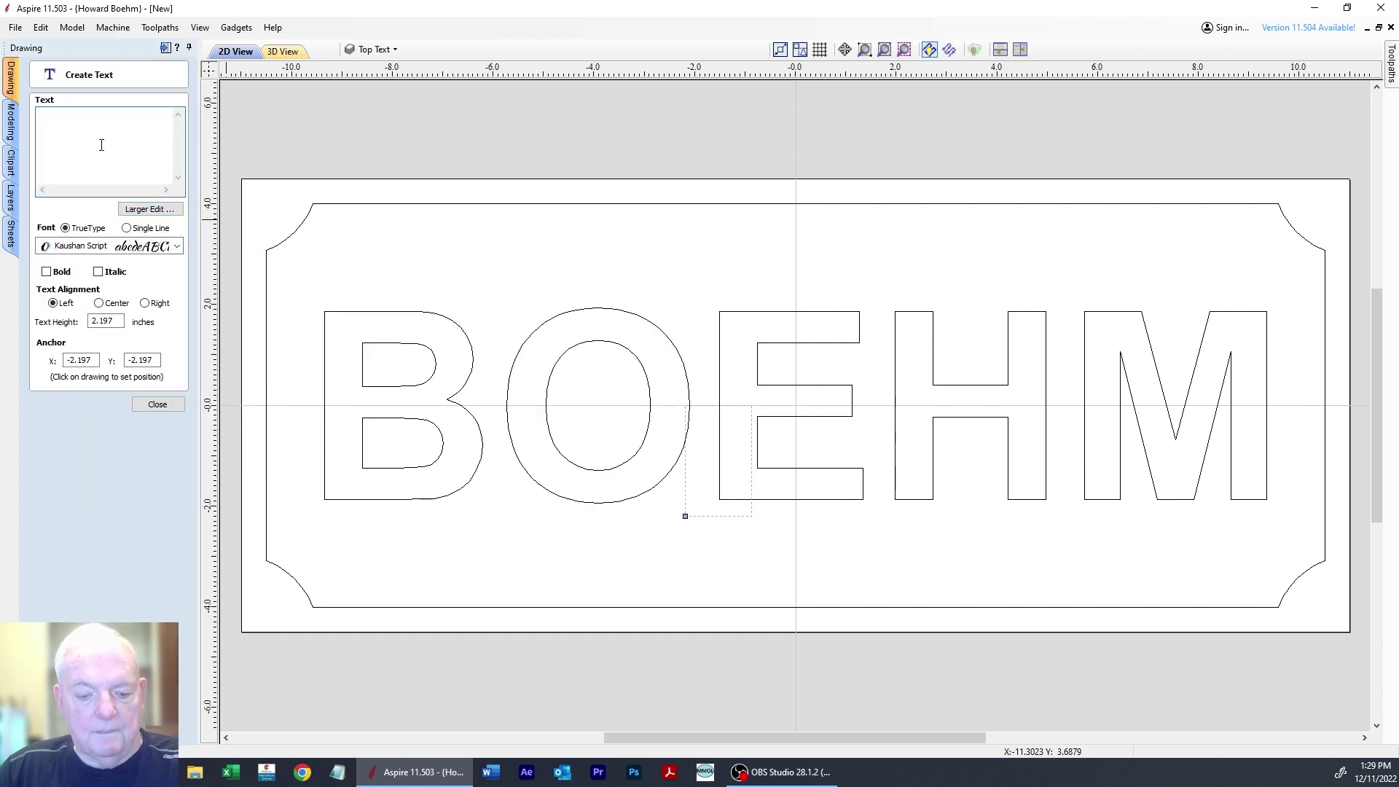
pyautogui.write('W')
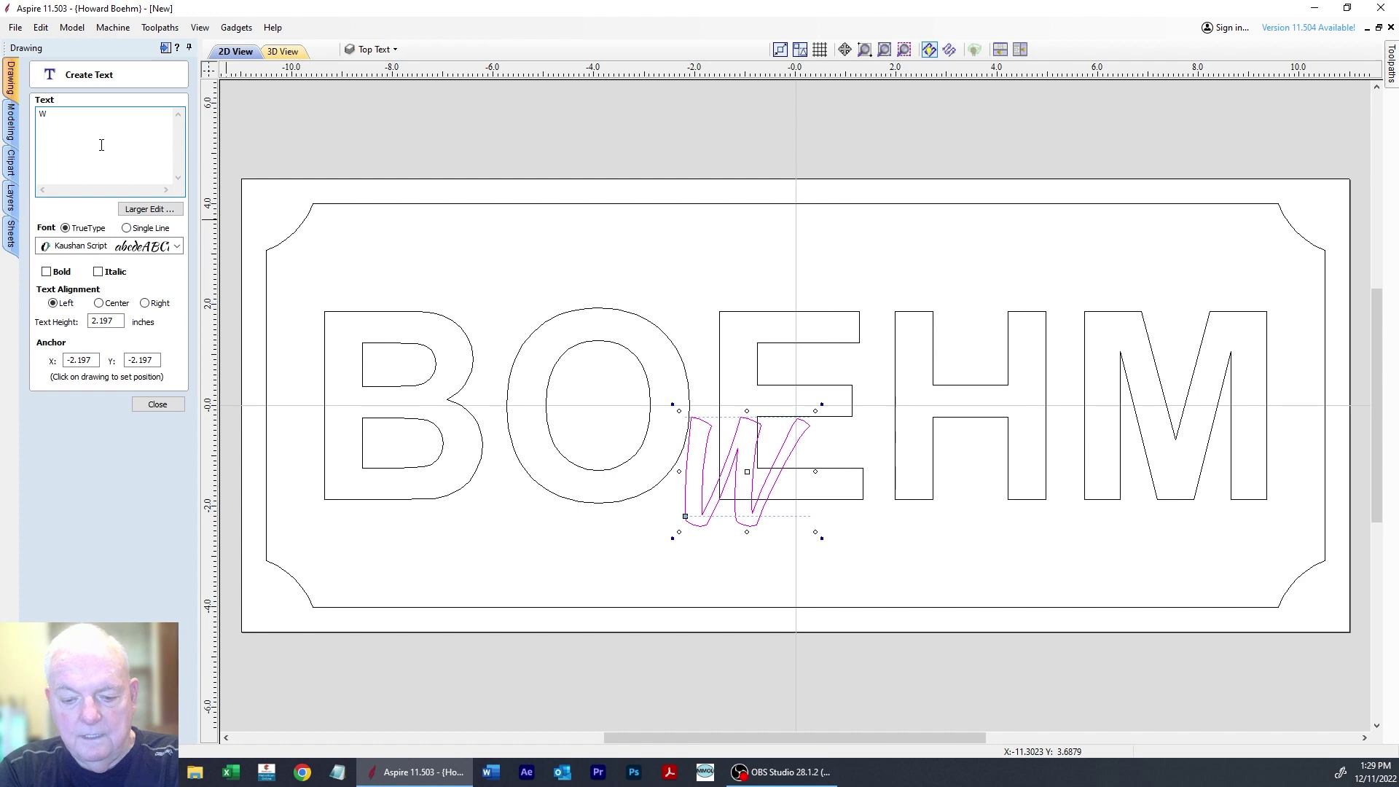
pyautogui.write('orkw')
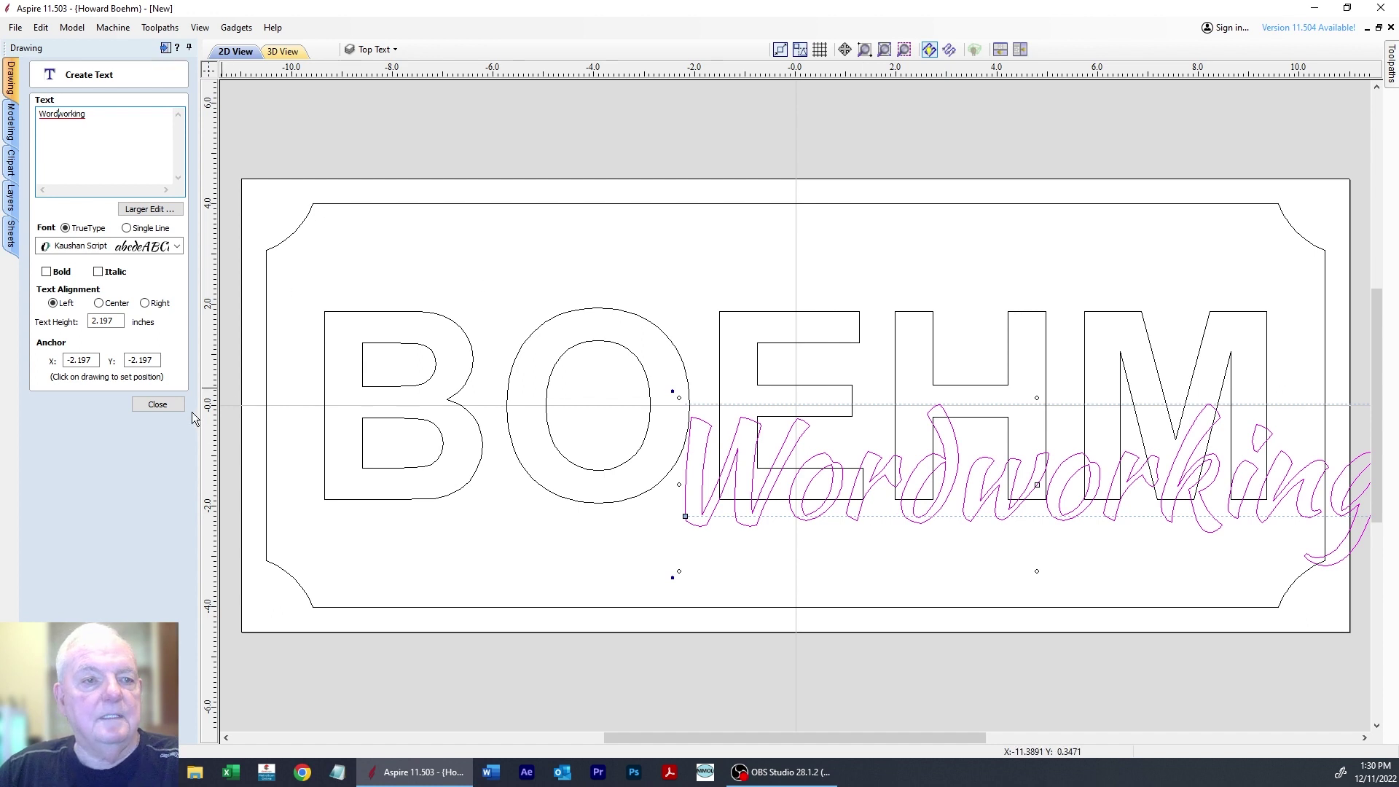
pyautogui.click(157, 404)
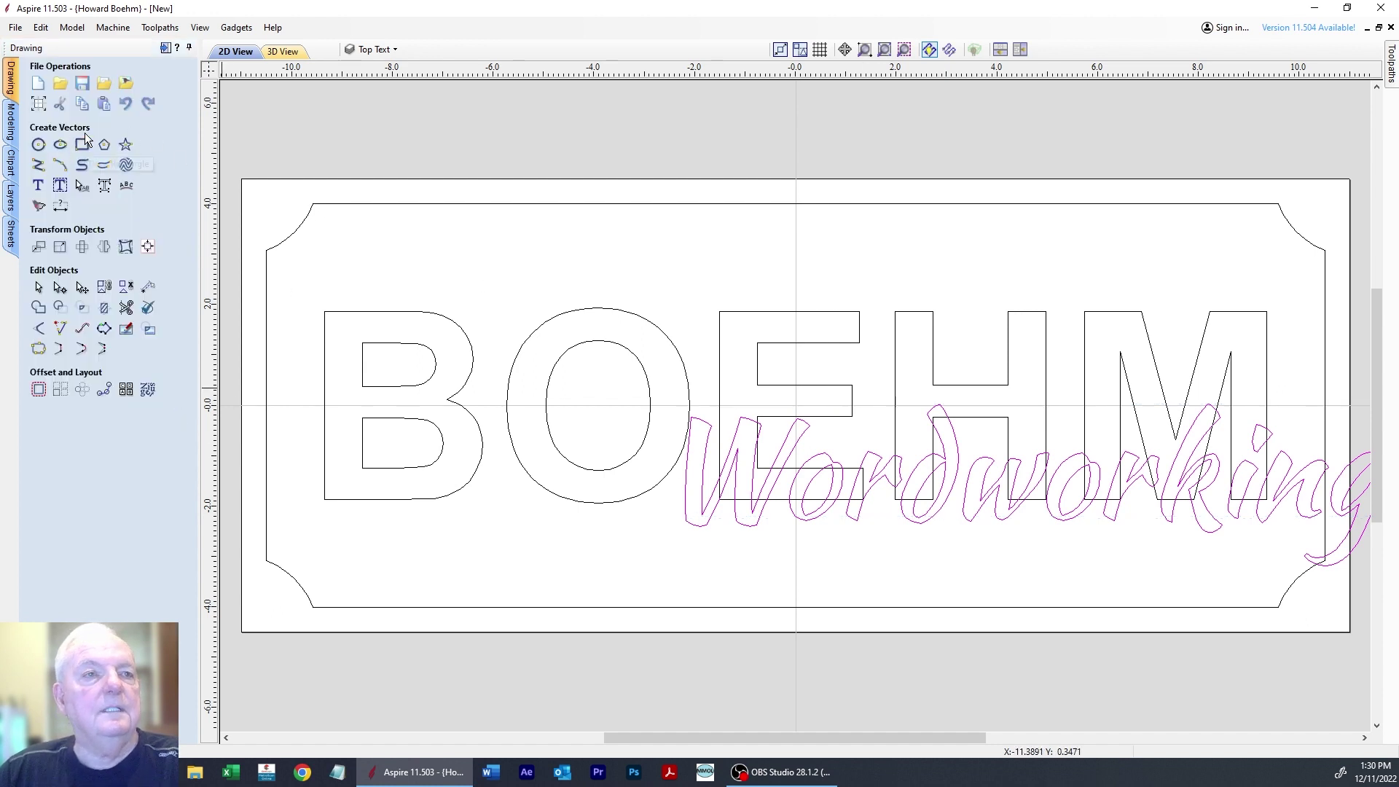
pyautogui.click(148, 247)
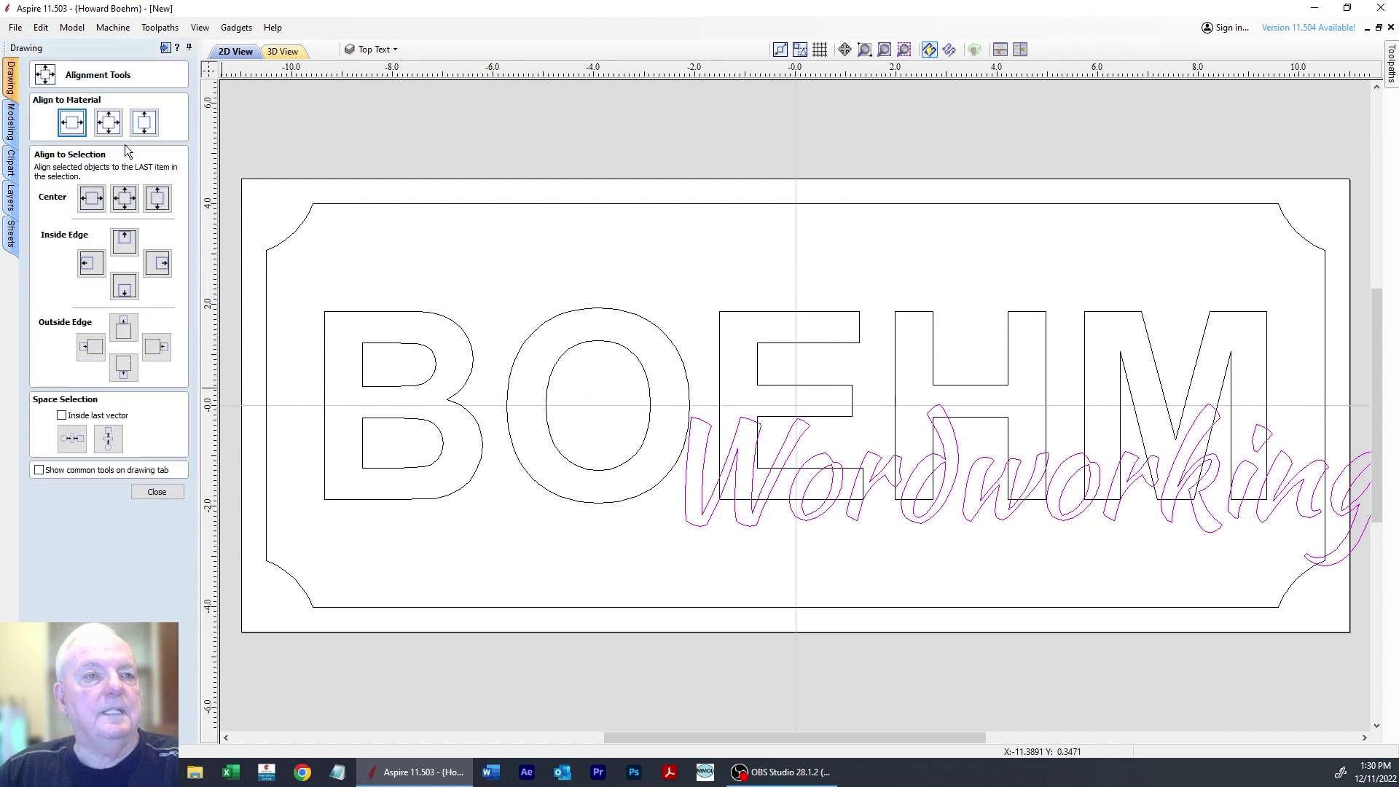
pyautogui.click(116, 129)
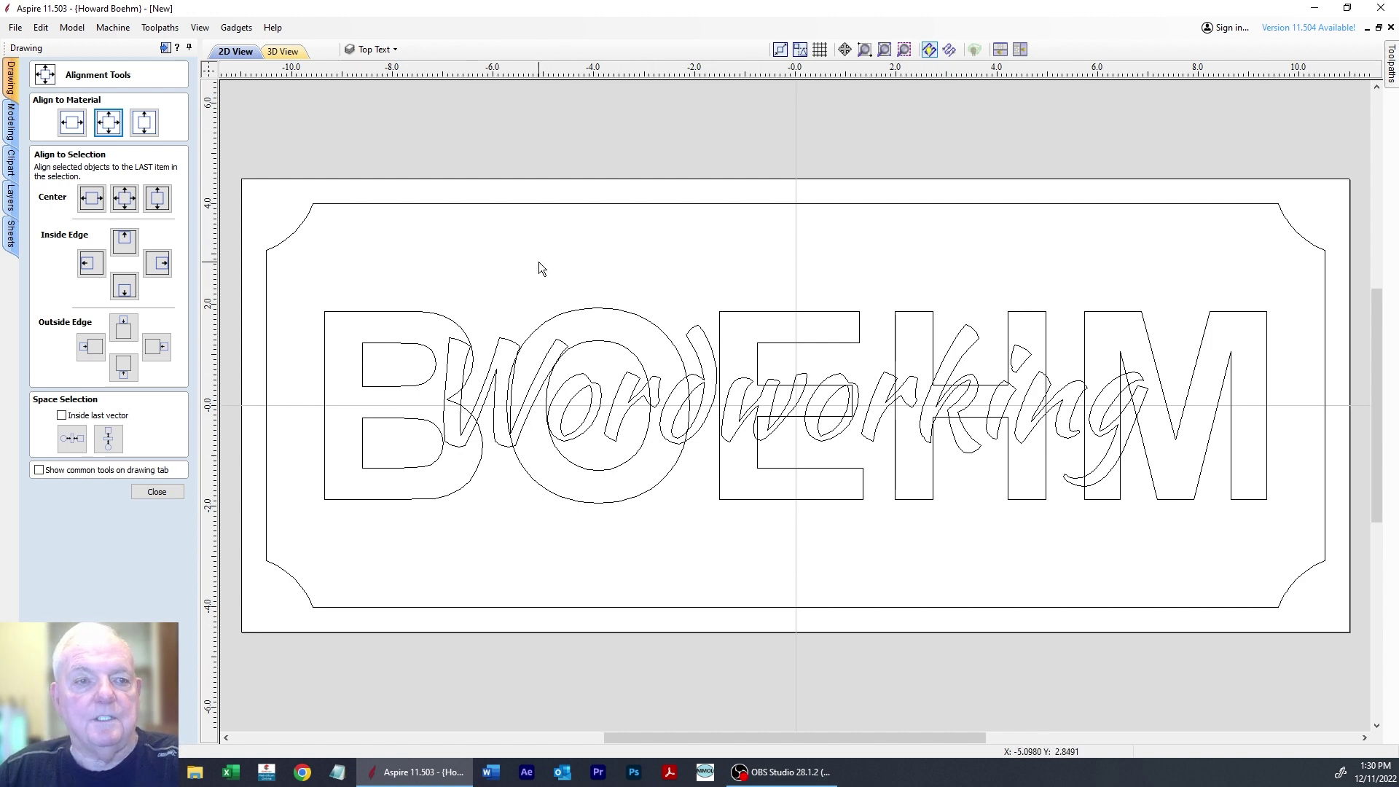
# Copy the large surname text from the Bottom Text layer to the Combined layer.
pyautogui.click(590, 310)
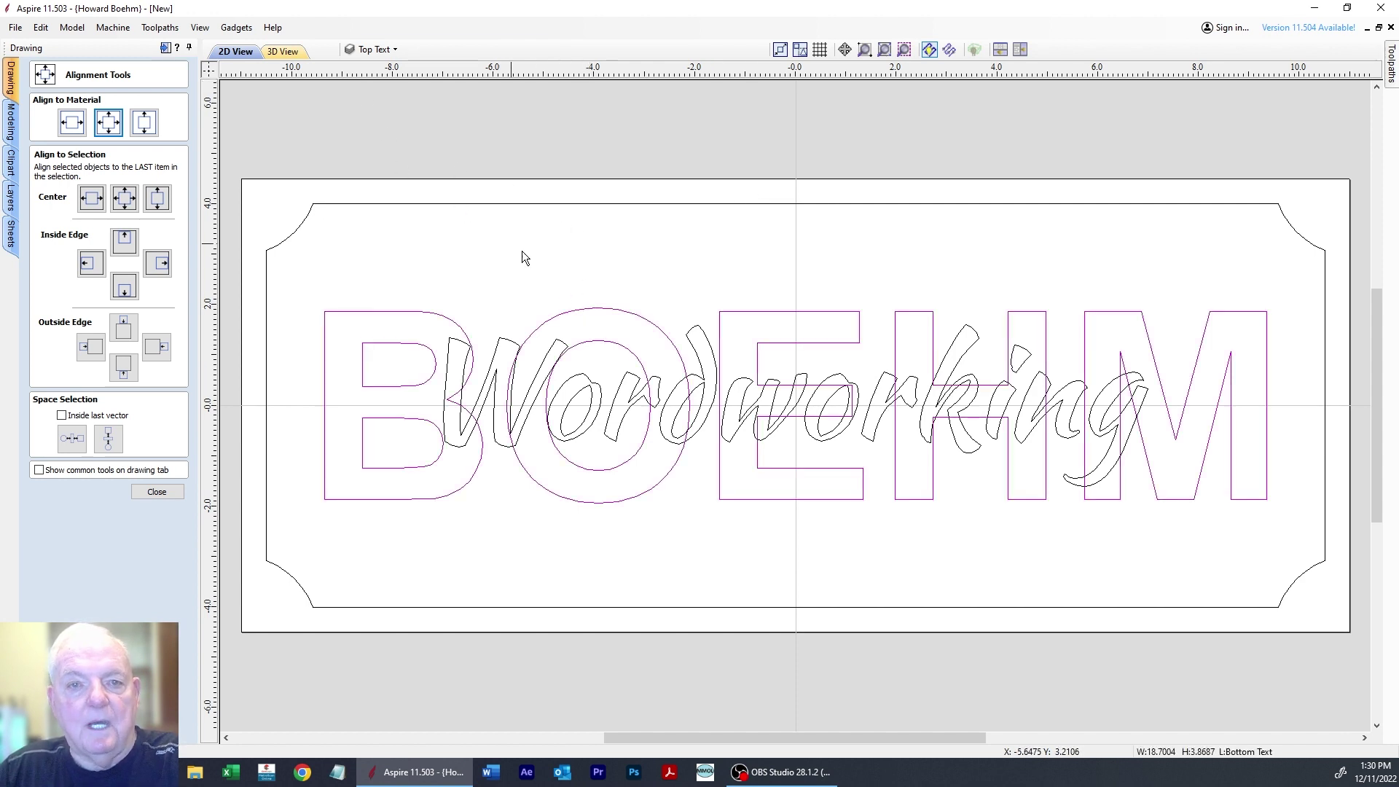
pyautogui.rightClick(601, 312)
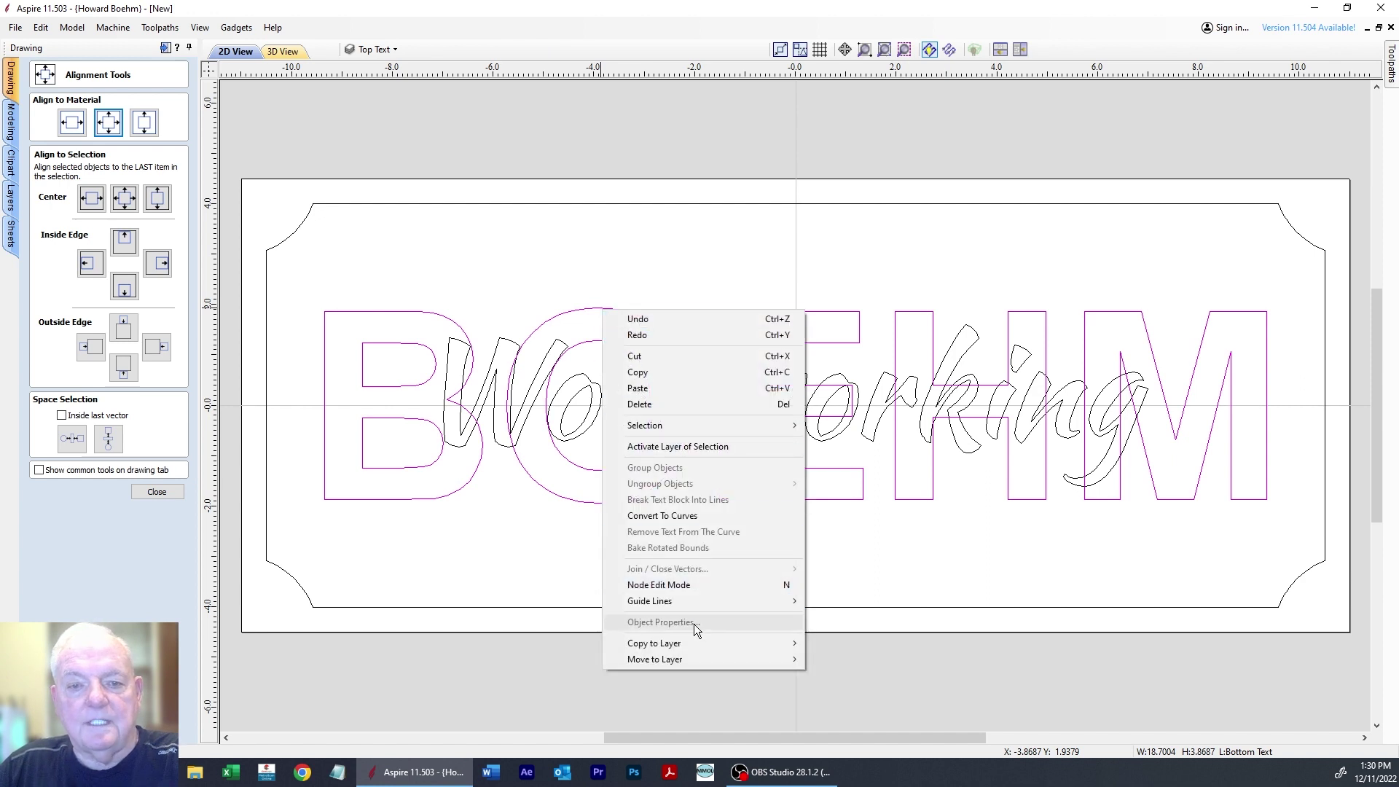
pyautogui.moveTo(694, 640)
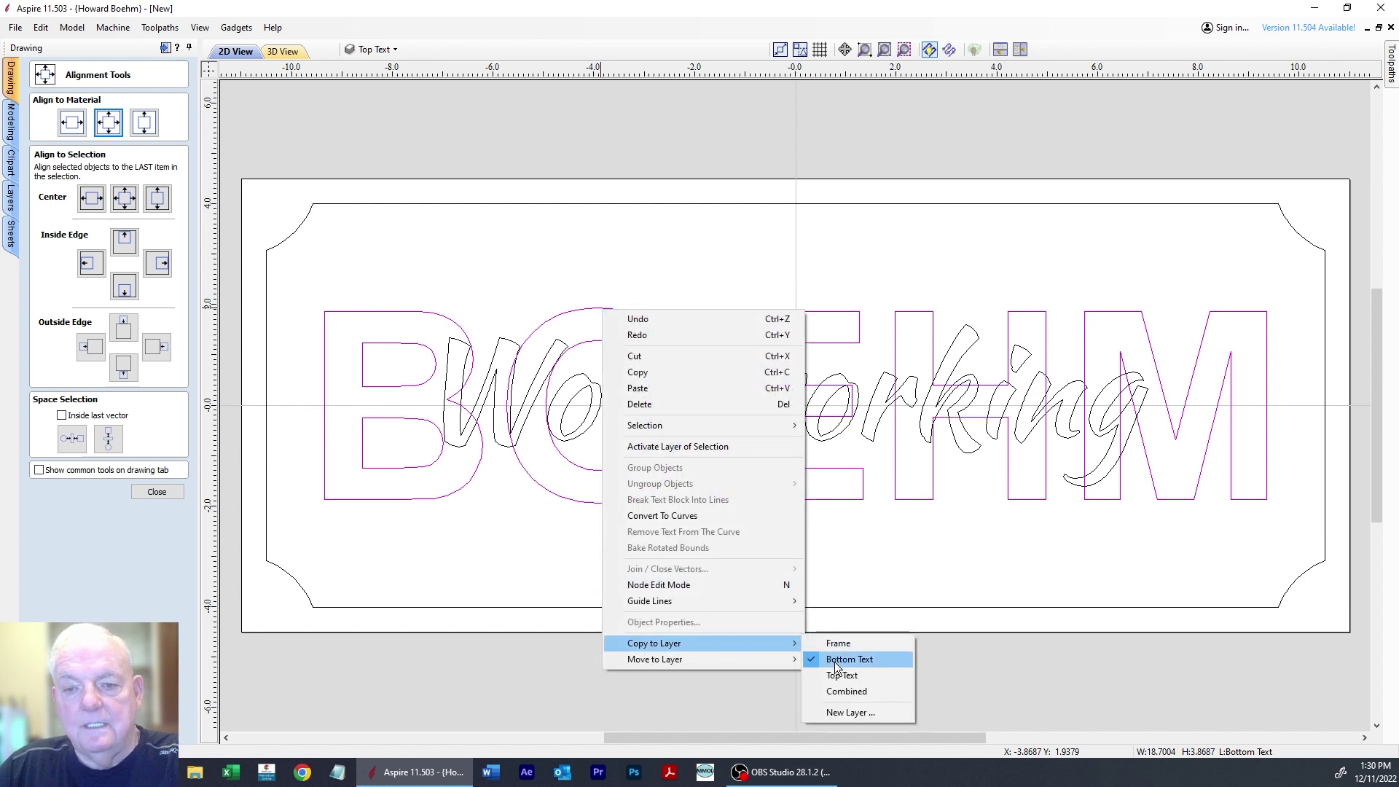
pyautogui.click(849, 691)
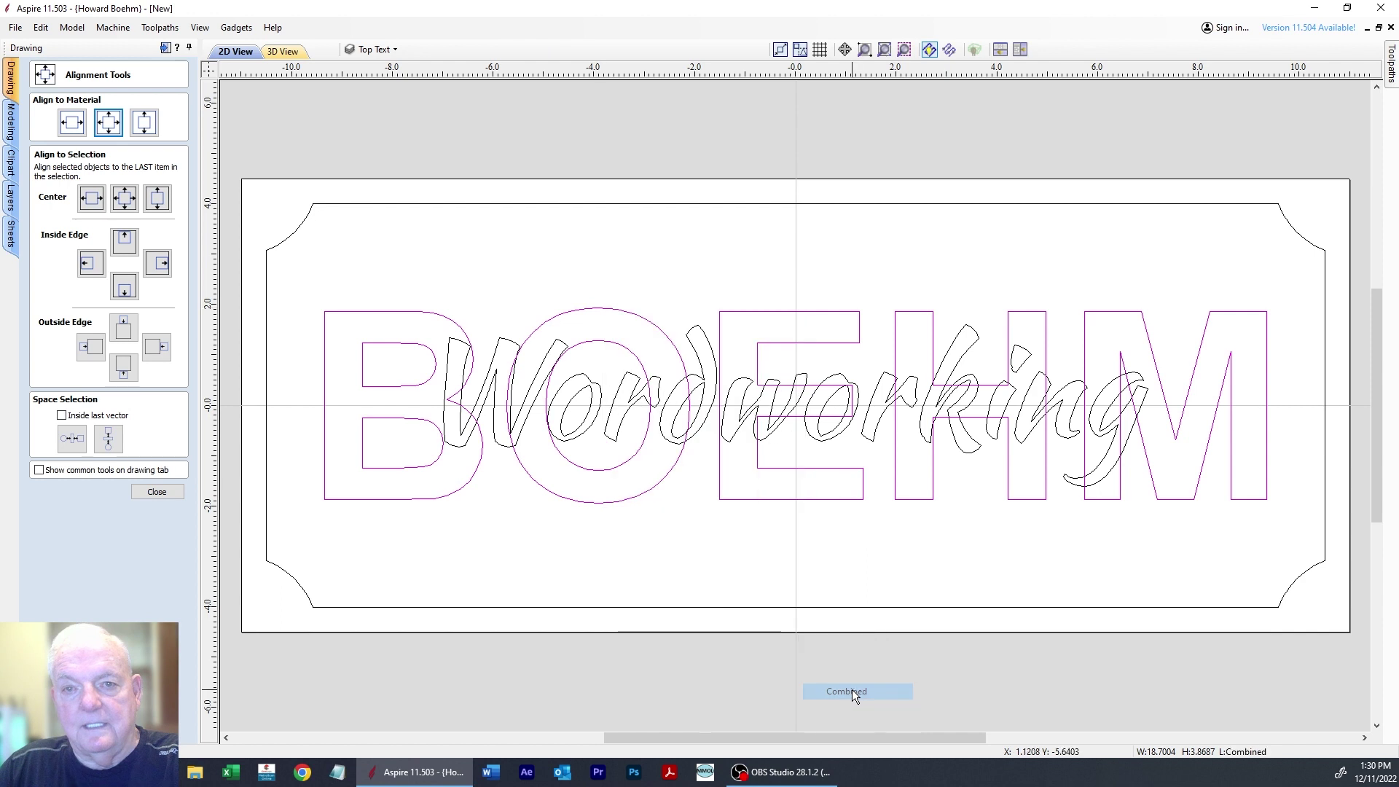
pyautogui.click(682, 520)
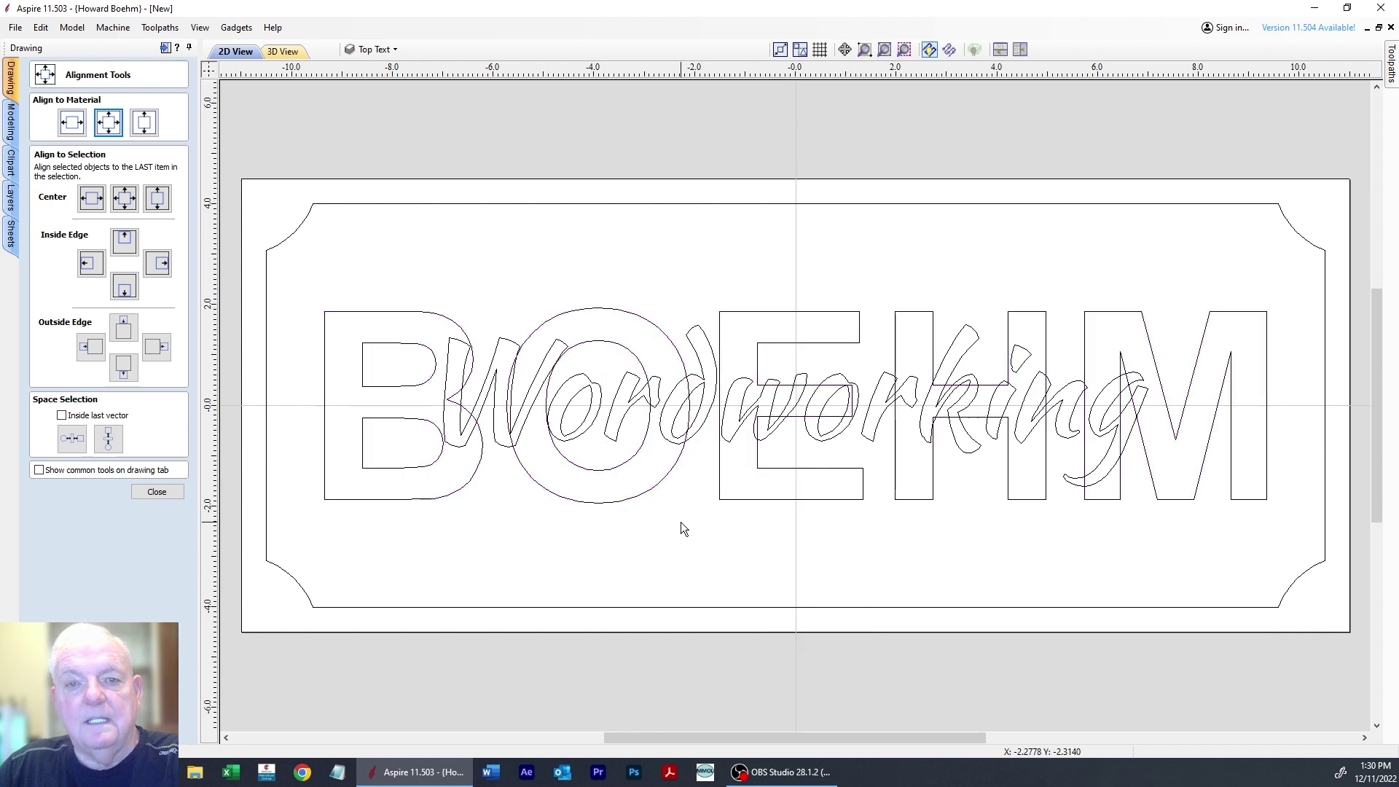
# Copy the "Wordworking" script text from the Top Text layer to the Combined layer.
pyautogui.click(704, 429)
pyautogui.rightClick(701, 554)
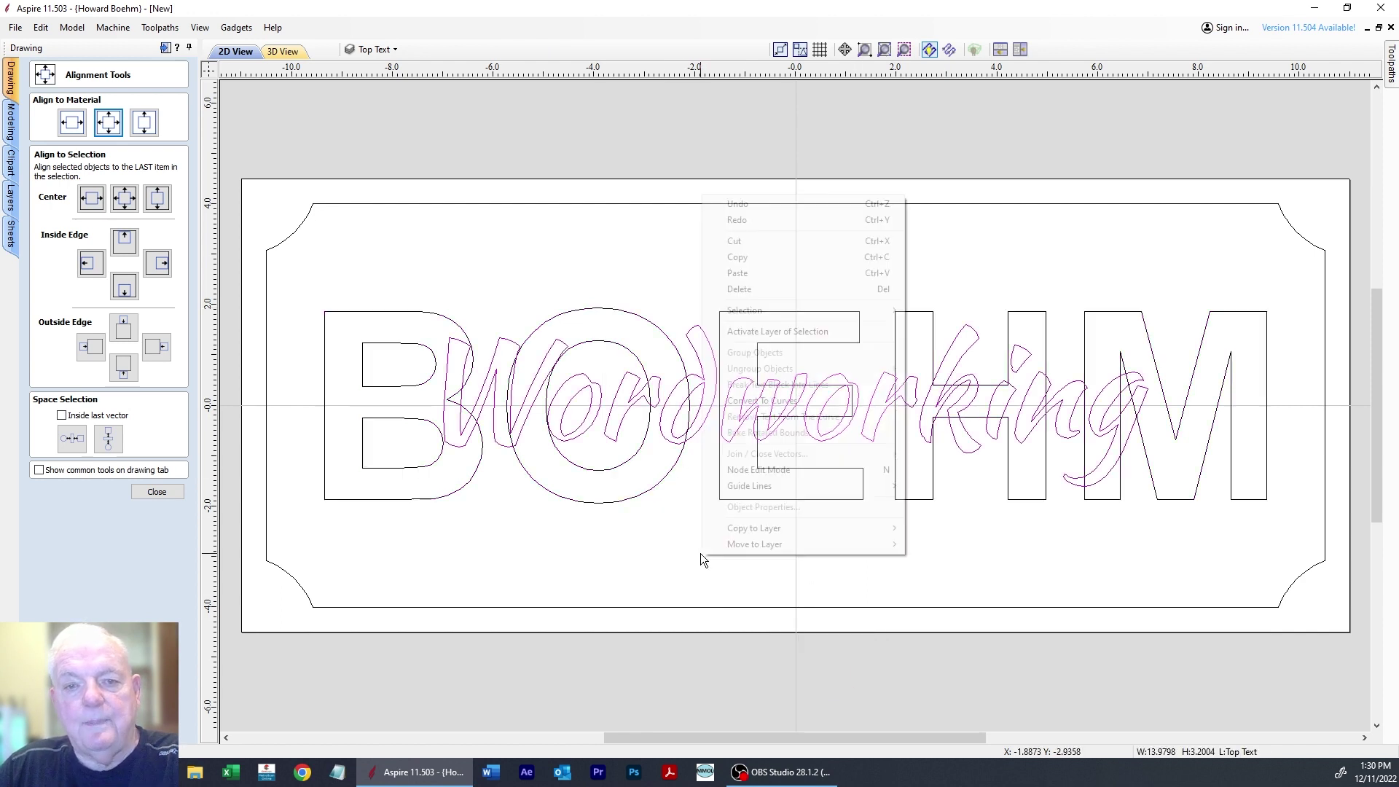
pyautogui.moveTo(759, 526)
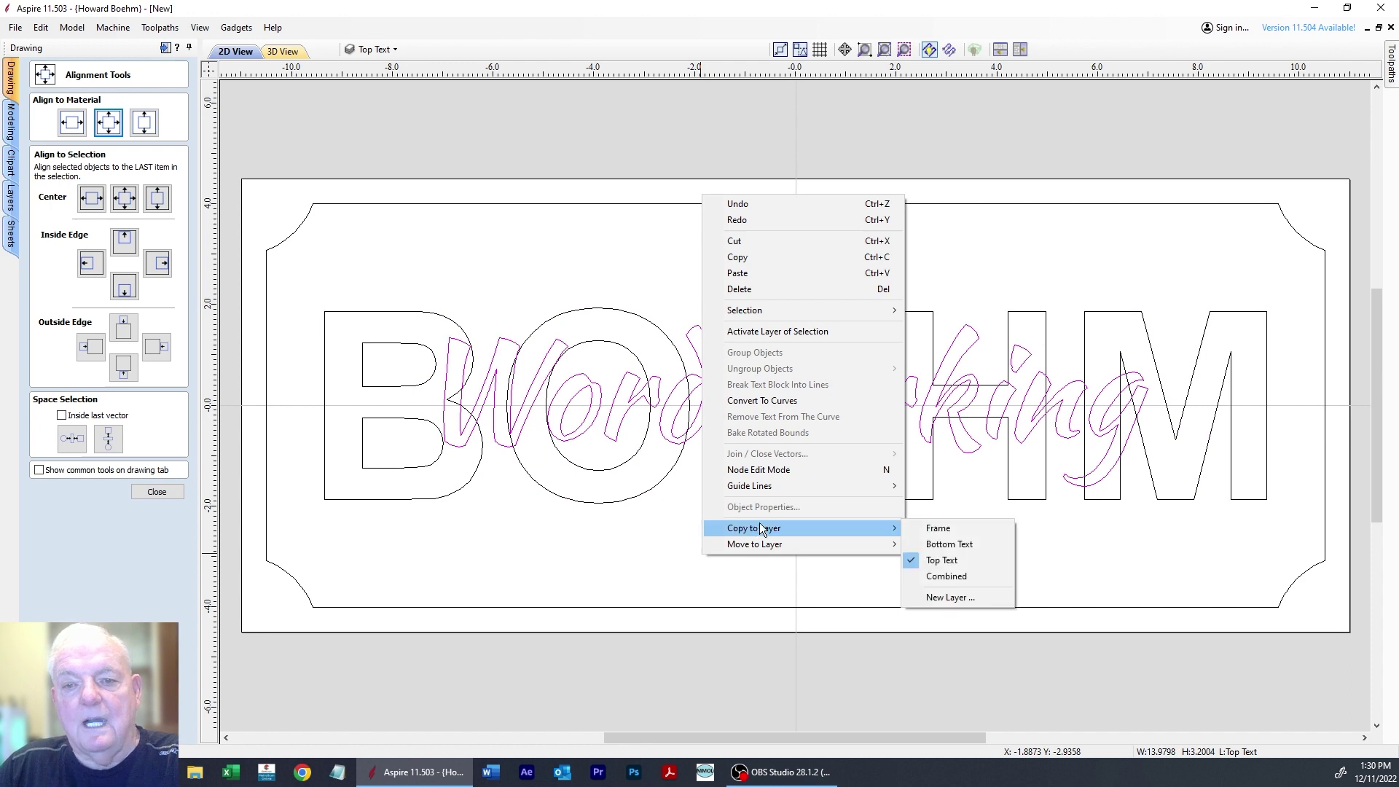
pyautogui.click(946, 576)
pyautogui.click(683, 542)
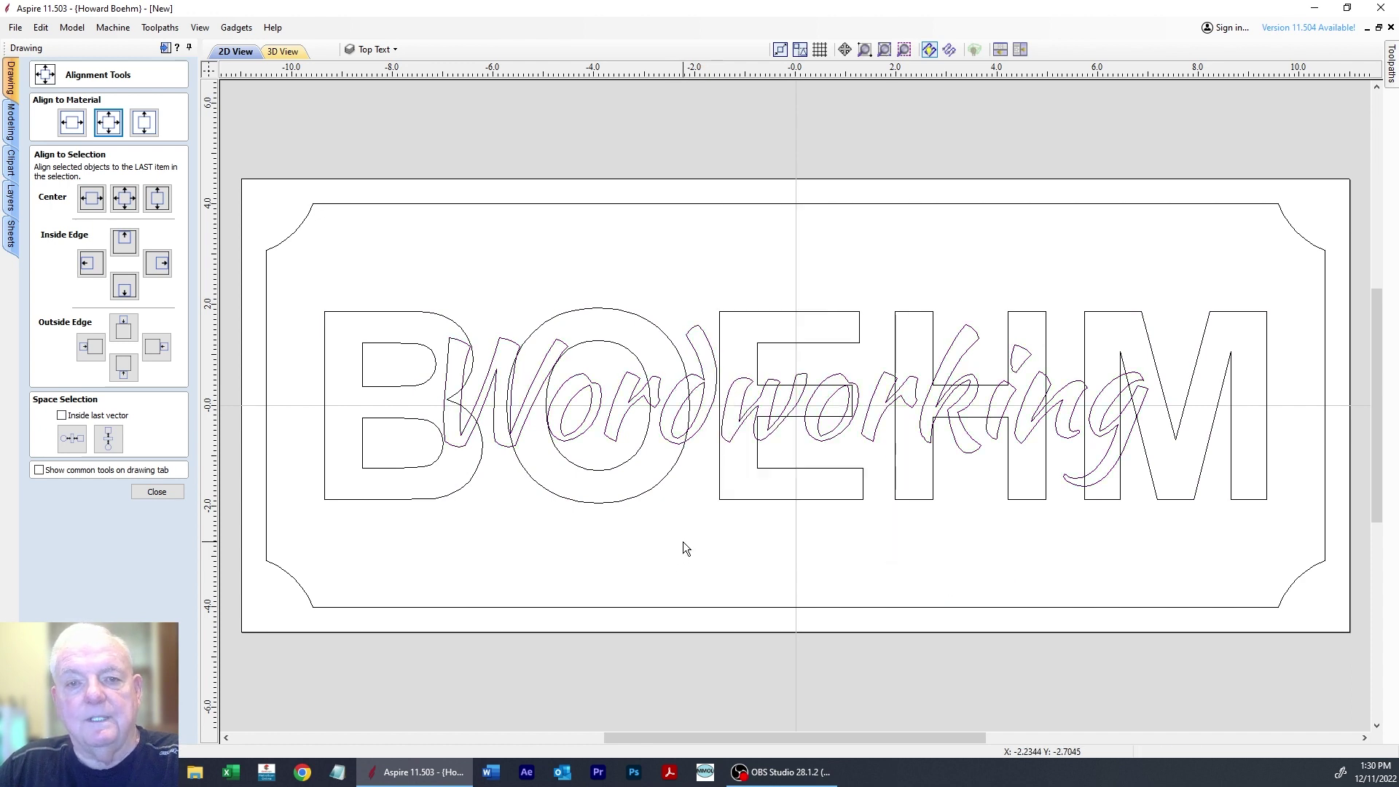
# Hide the Bottom Text and Top Text layers and make Combined the active layer.
pyautogui.click(383, 47)
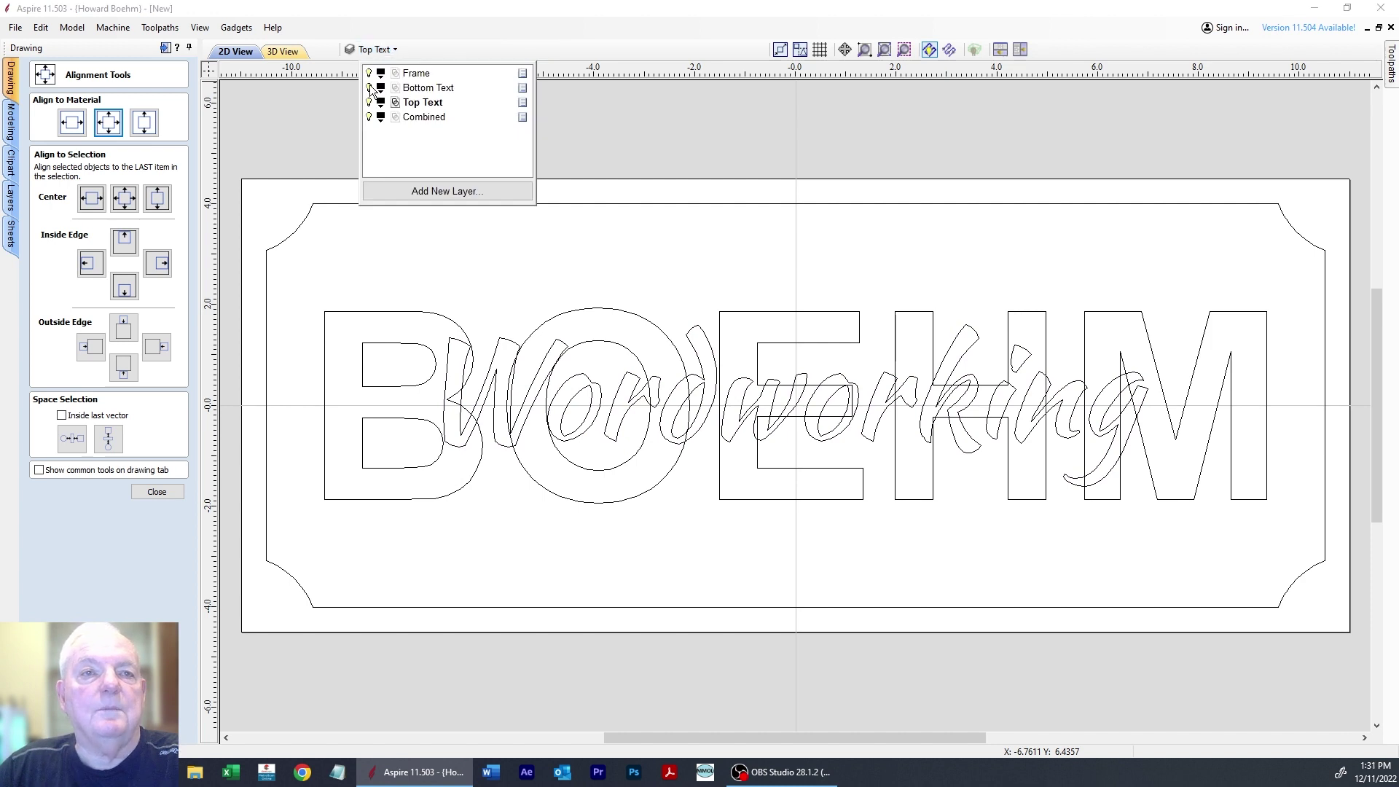
pyautogui.click(368, 114)
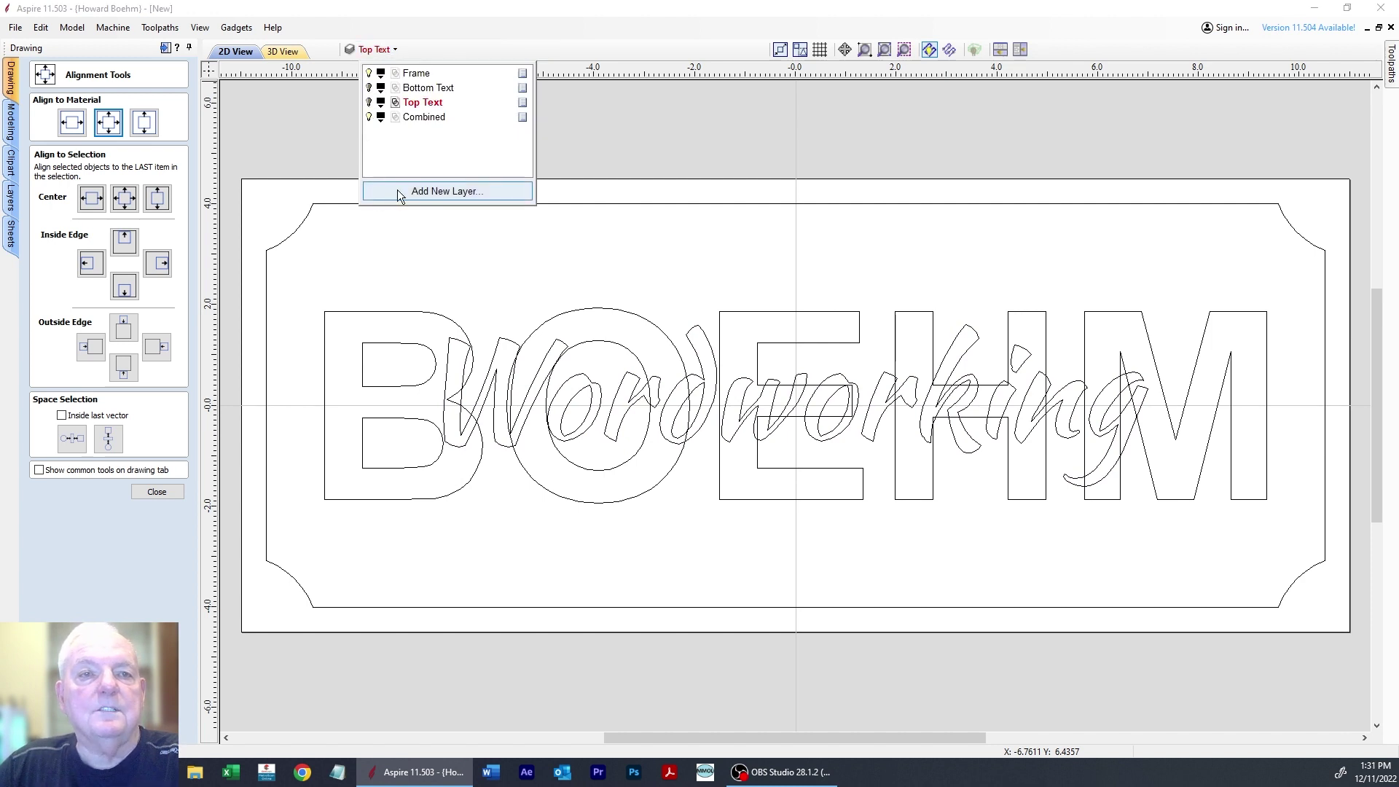
pyautogui.click(428, 117)
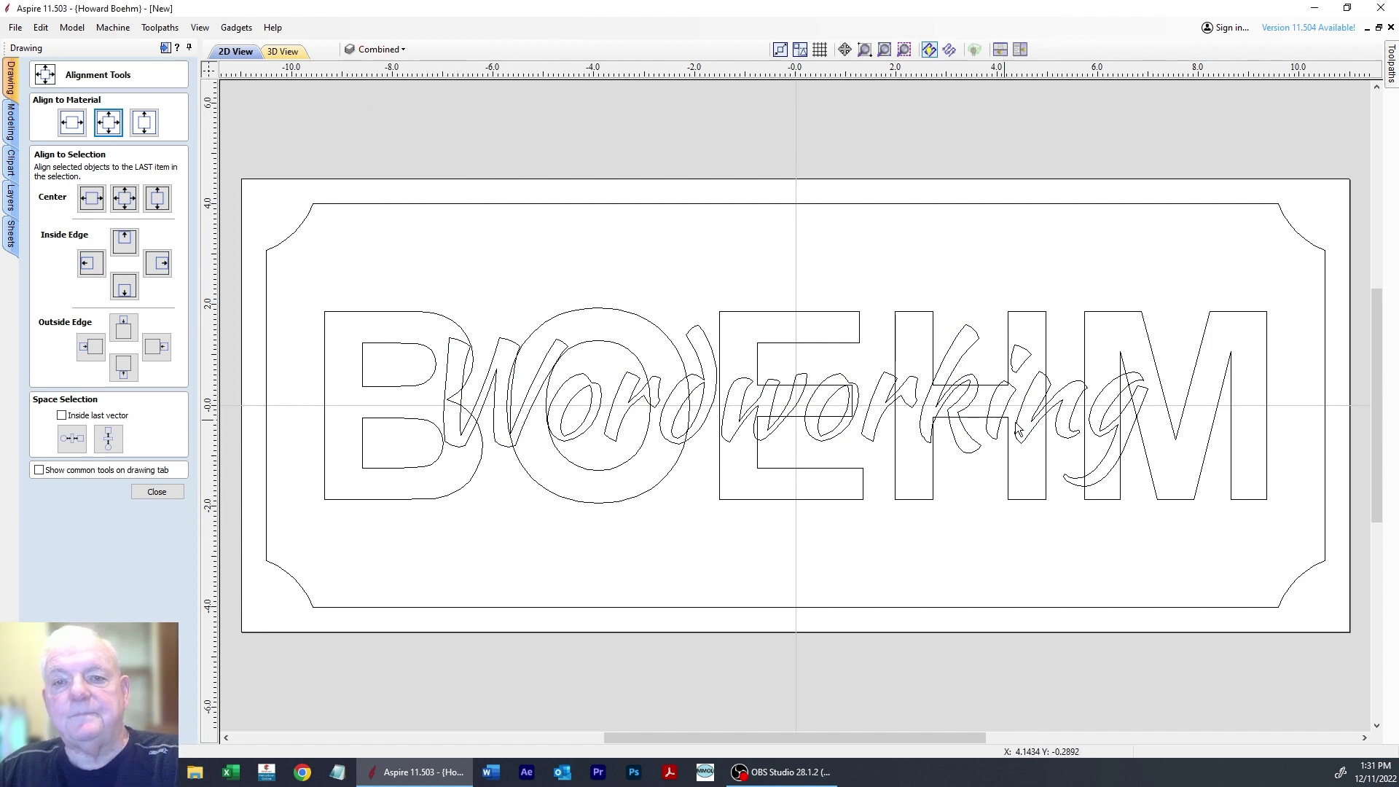
# Convert the surname text on the Combined layer to curves and group the resulting letter vectors.
pyautogui.click(1231, 504)
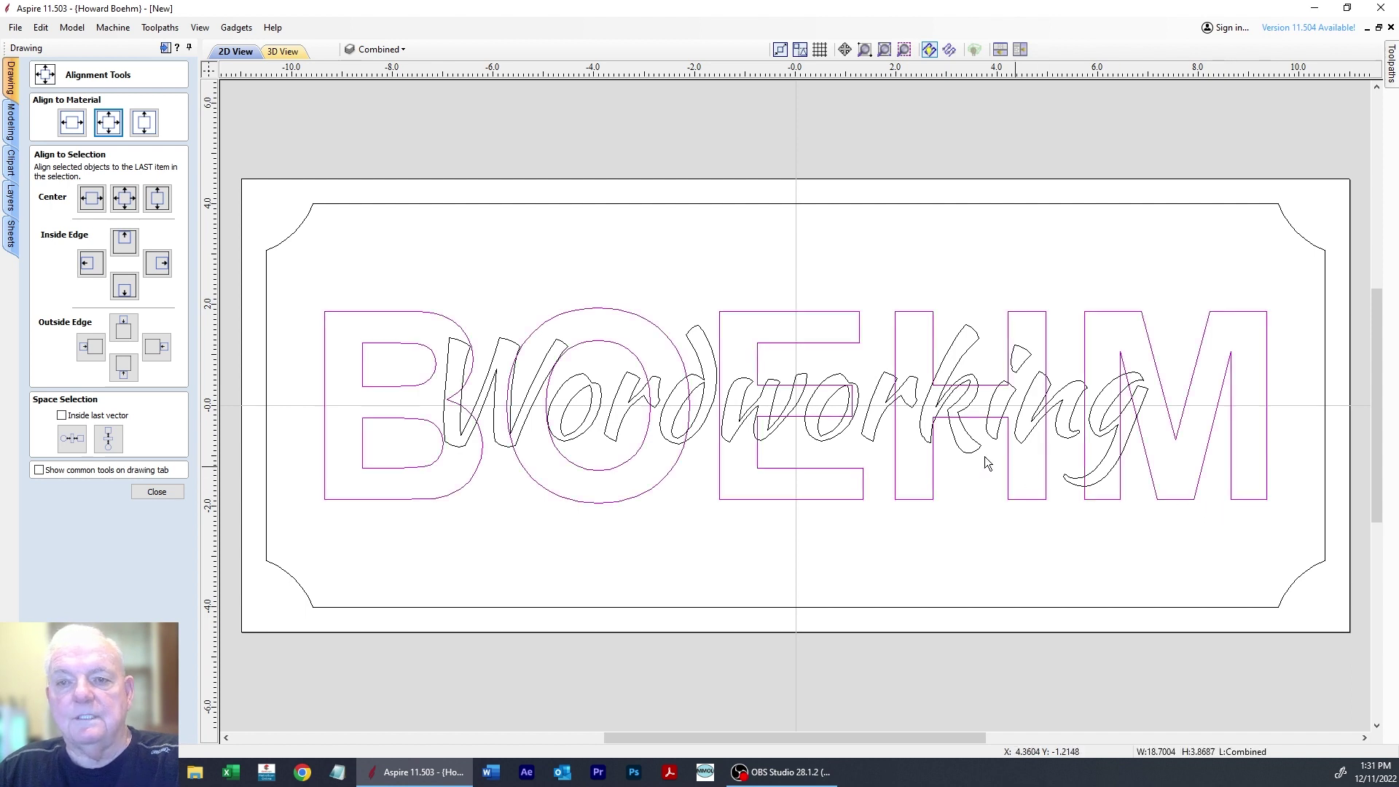
pyautogui.rightClick(546, 489)
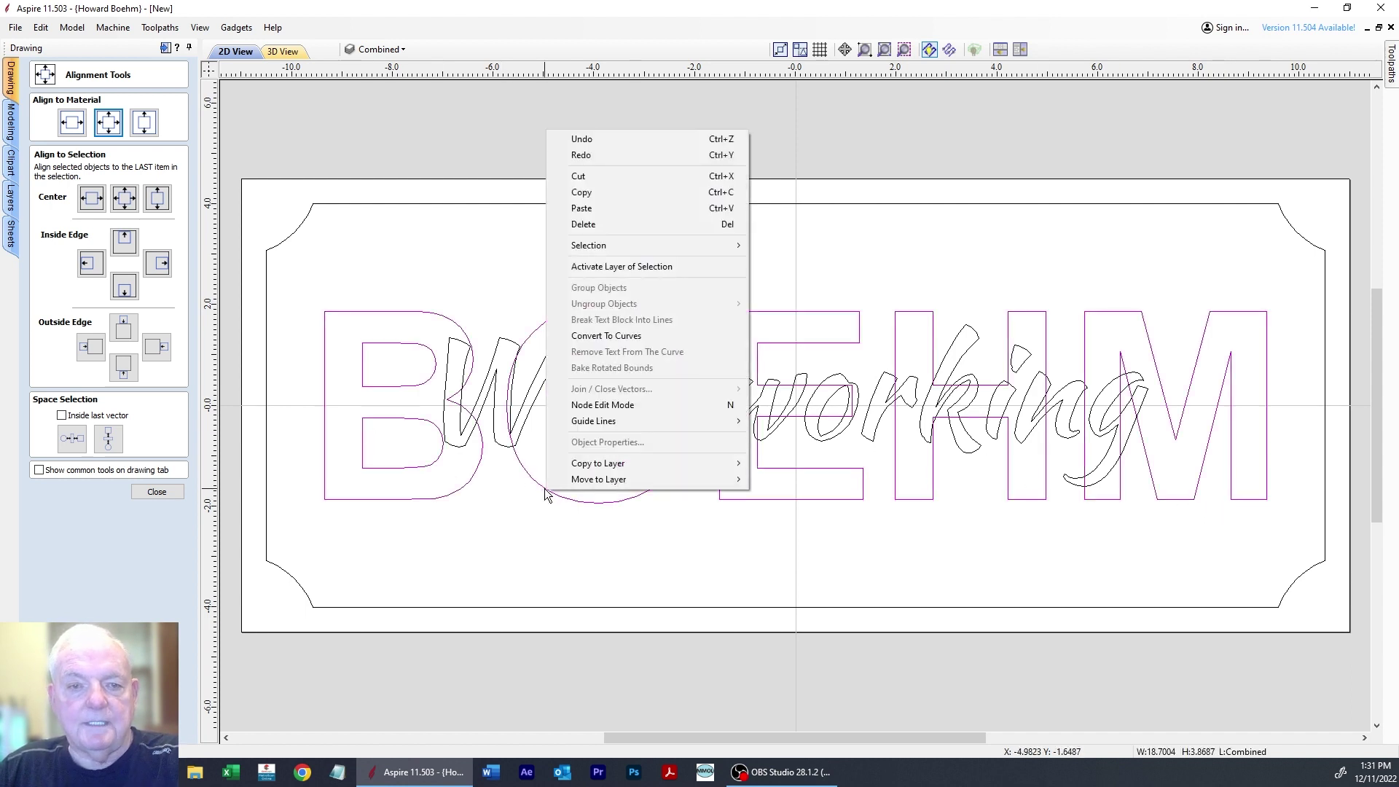
pyautogui.click(620, 336)
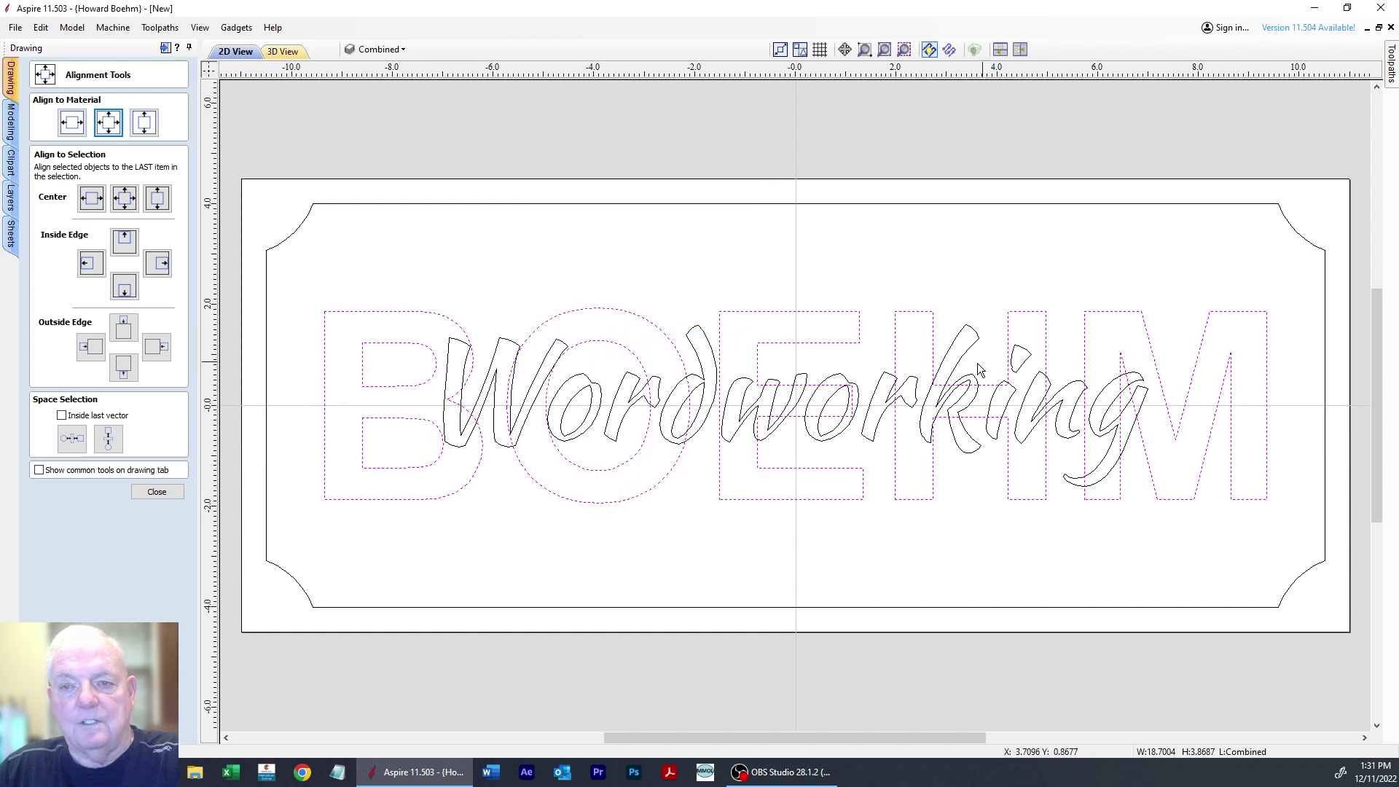
pyautogui.rightClick(841, 536)
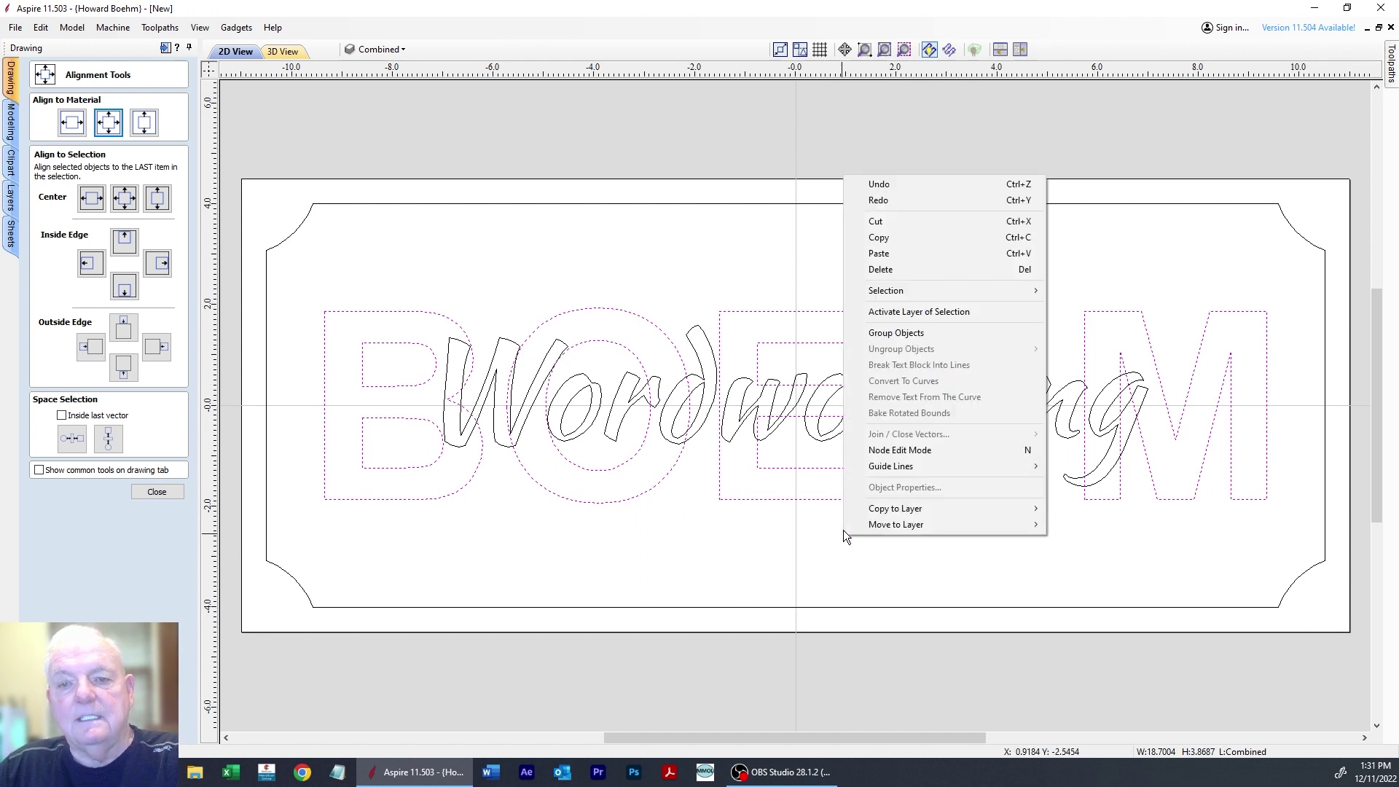
pyautogui.click(911, 334)
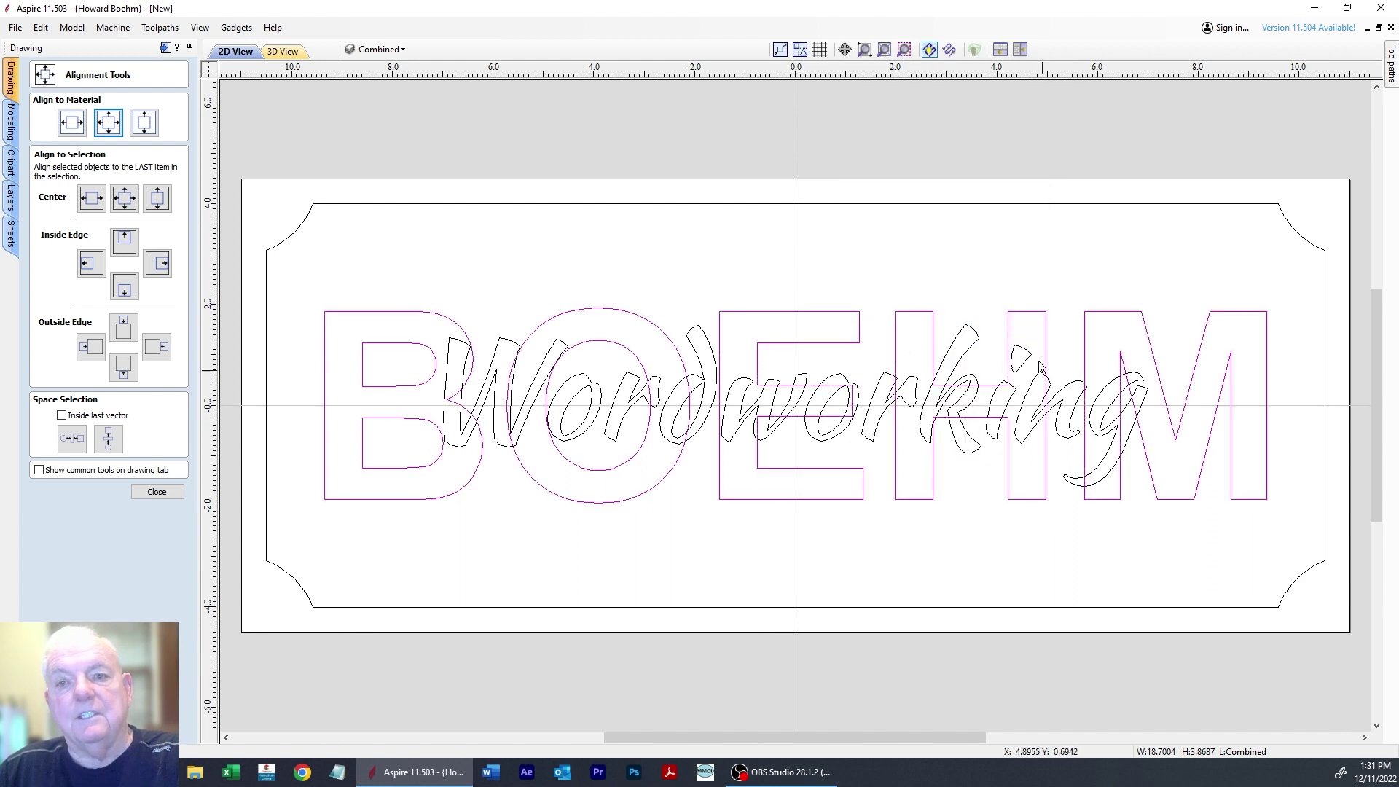
pyautogui.click(1016, 253)
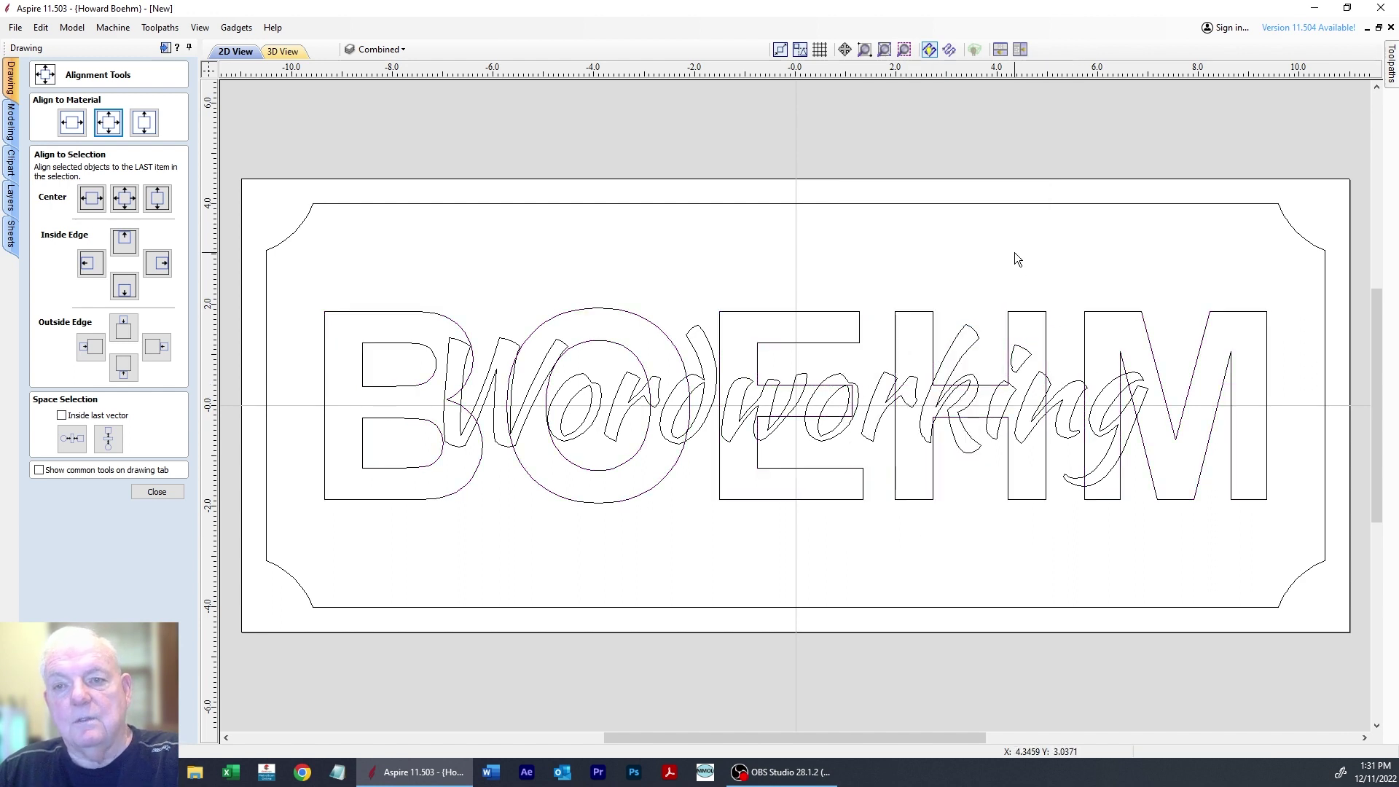
# Convert the "Wordworking" text on the Combined layer to curves and group its letter vectors.
pyautogui.click(1074, 442)
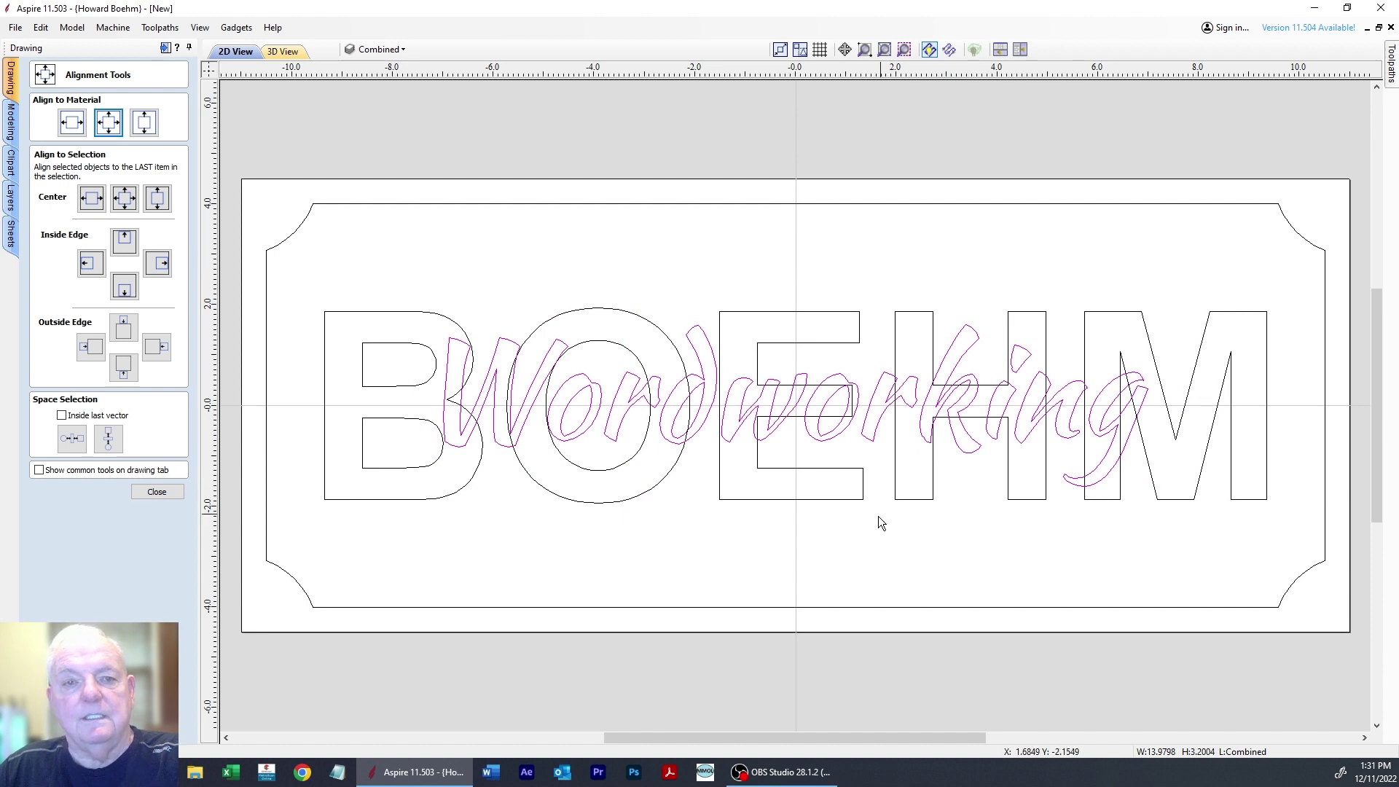
pyautogui.rightClick(833, 559)
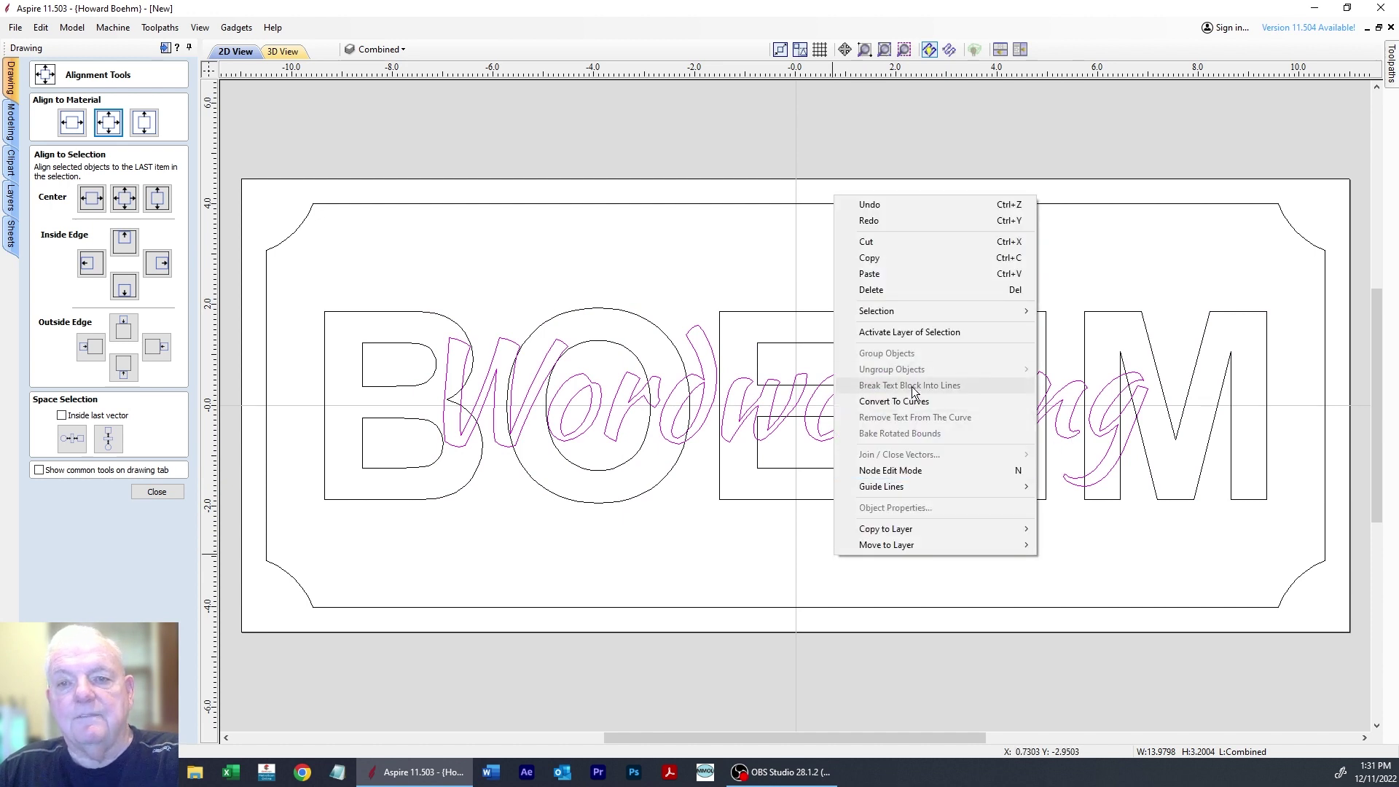
pyautogui.click(909, 405)
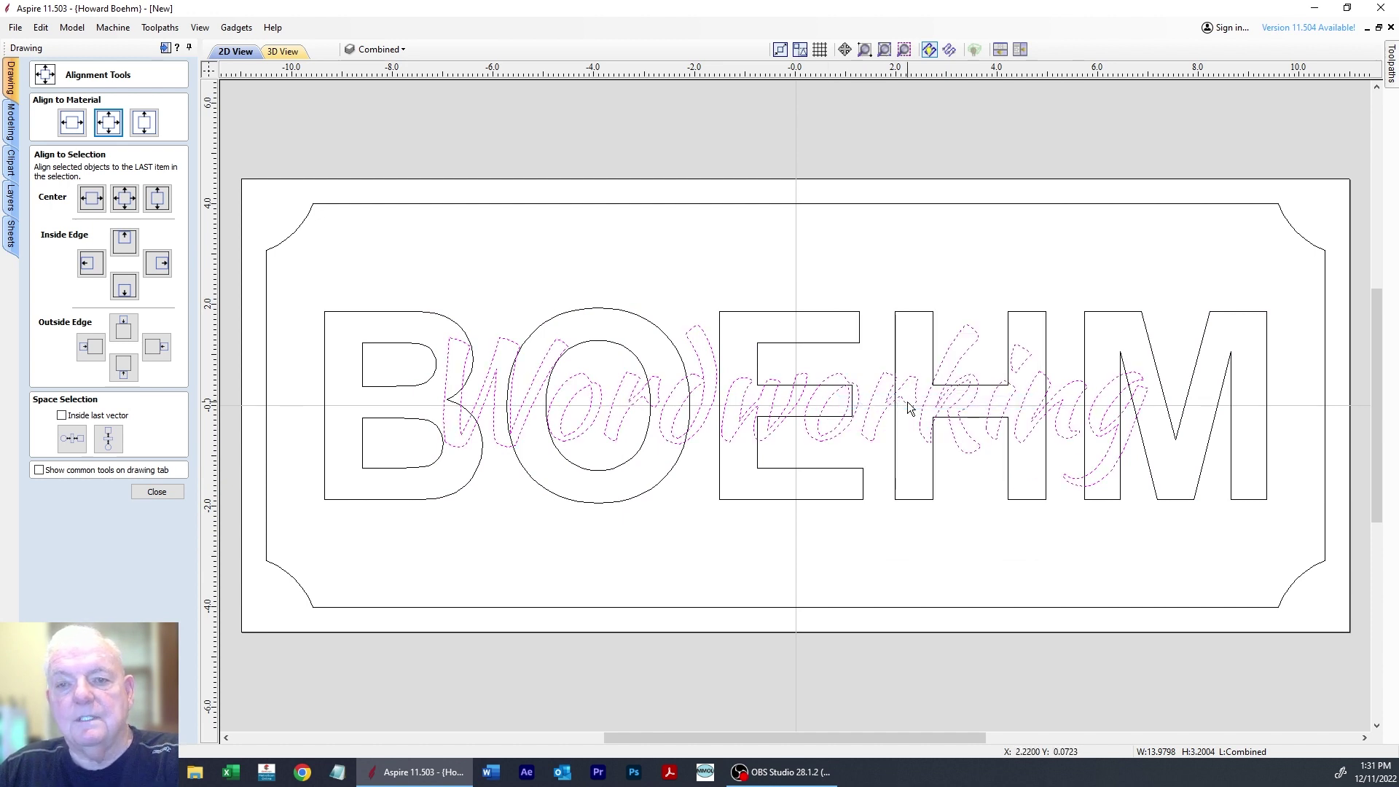
pyautogui.rightClick(882, 440)
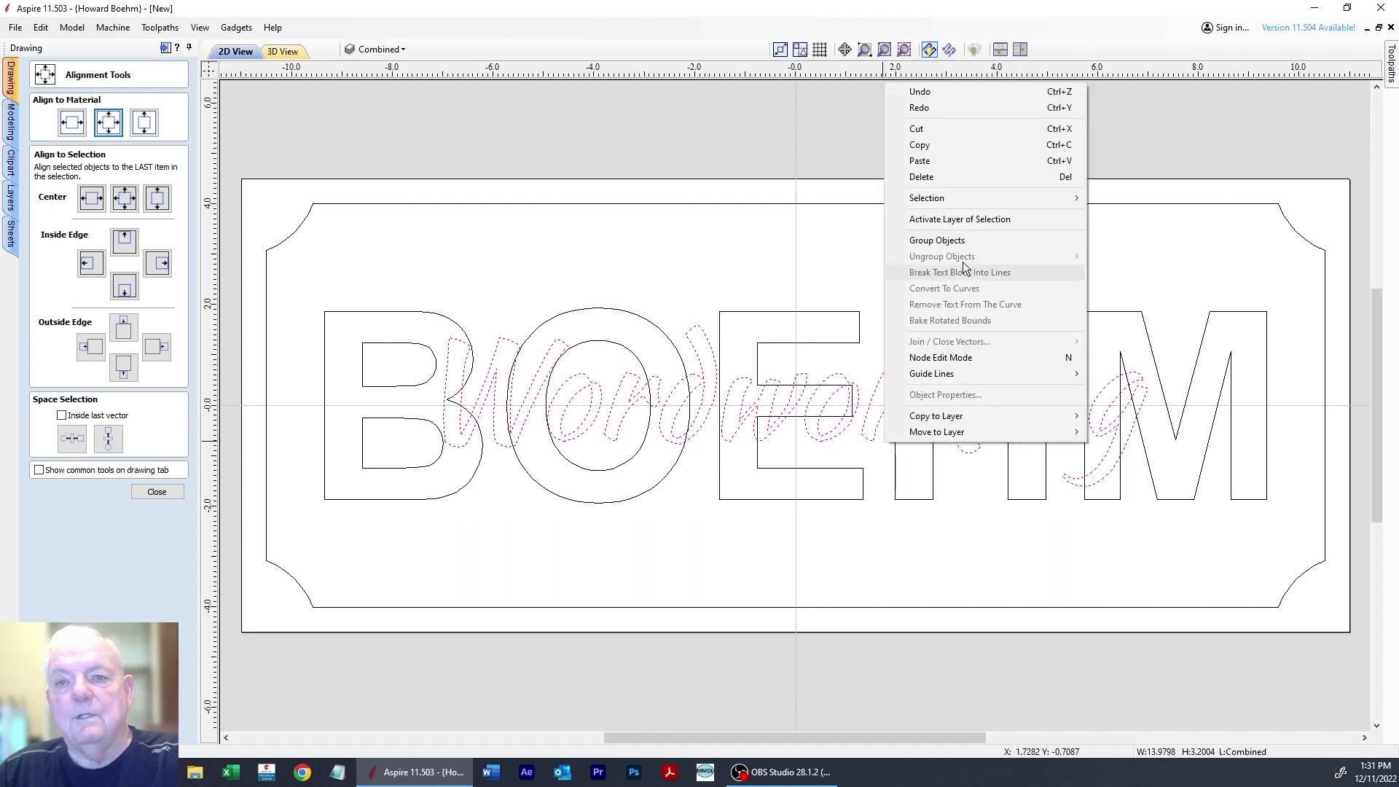
pyautogui.click(960, 239)
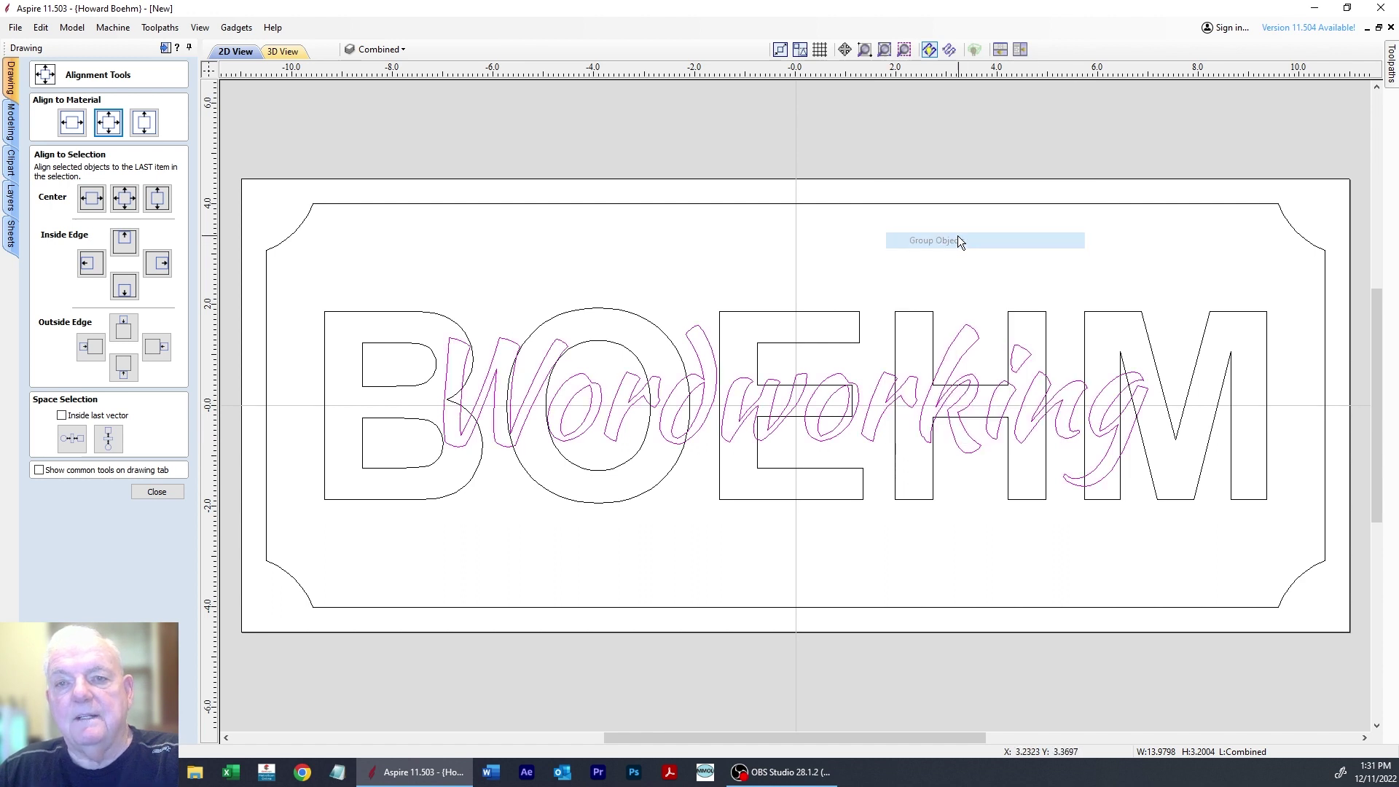
pyautogui.click(869, 254)
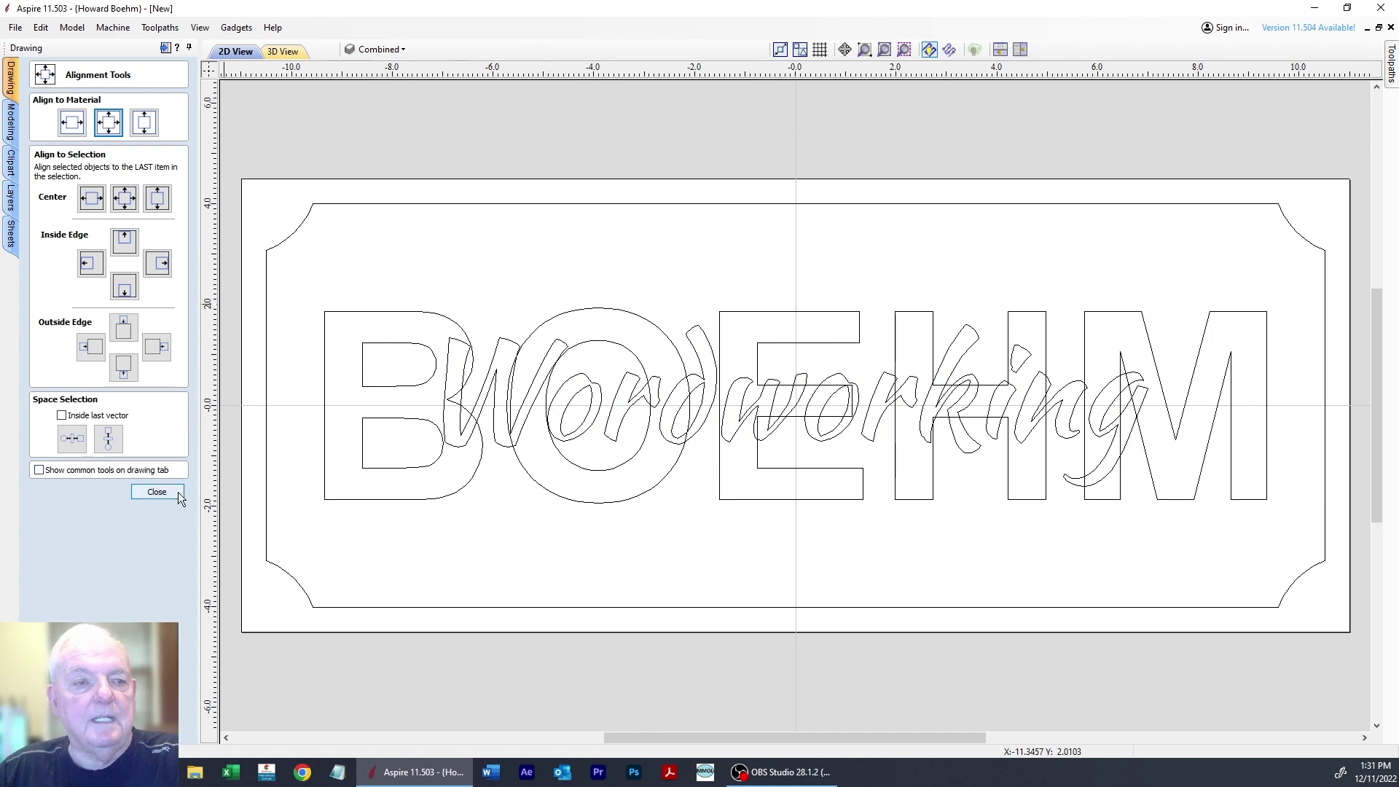
# Weld the surname and "Wordworking" letter groups on the Combined layer into one merged outline.
pyautogui.click(156, 492)
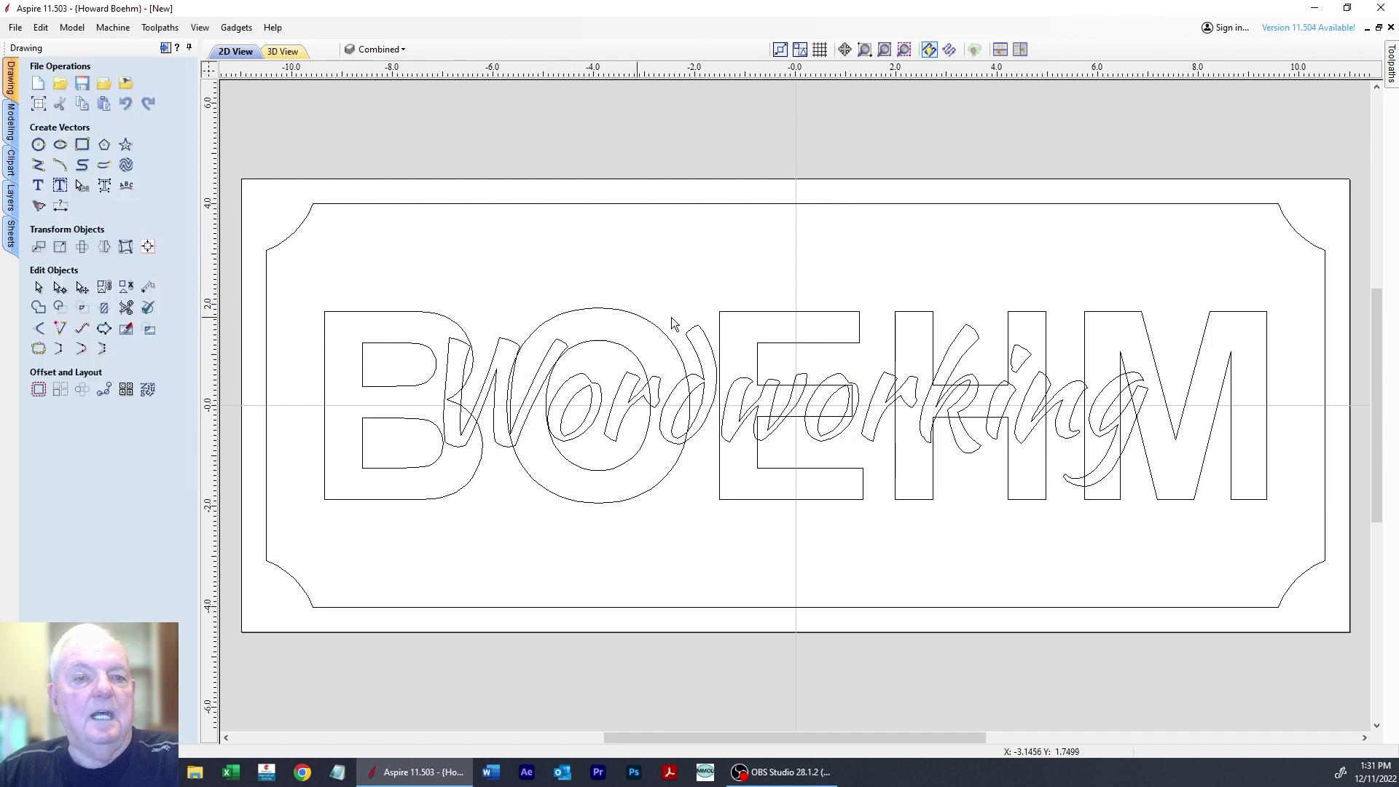
pyautogui.moveTo(1276, 283); pyautogui.dragTo(315, 556)
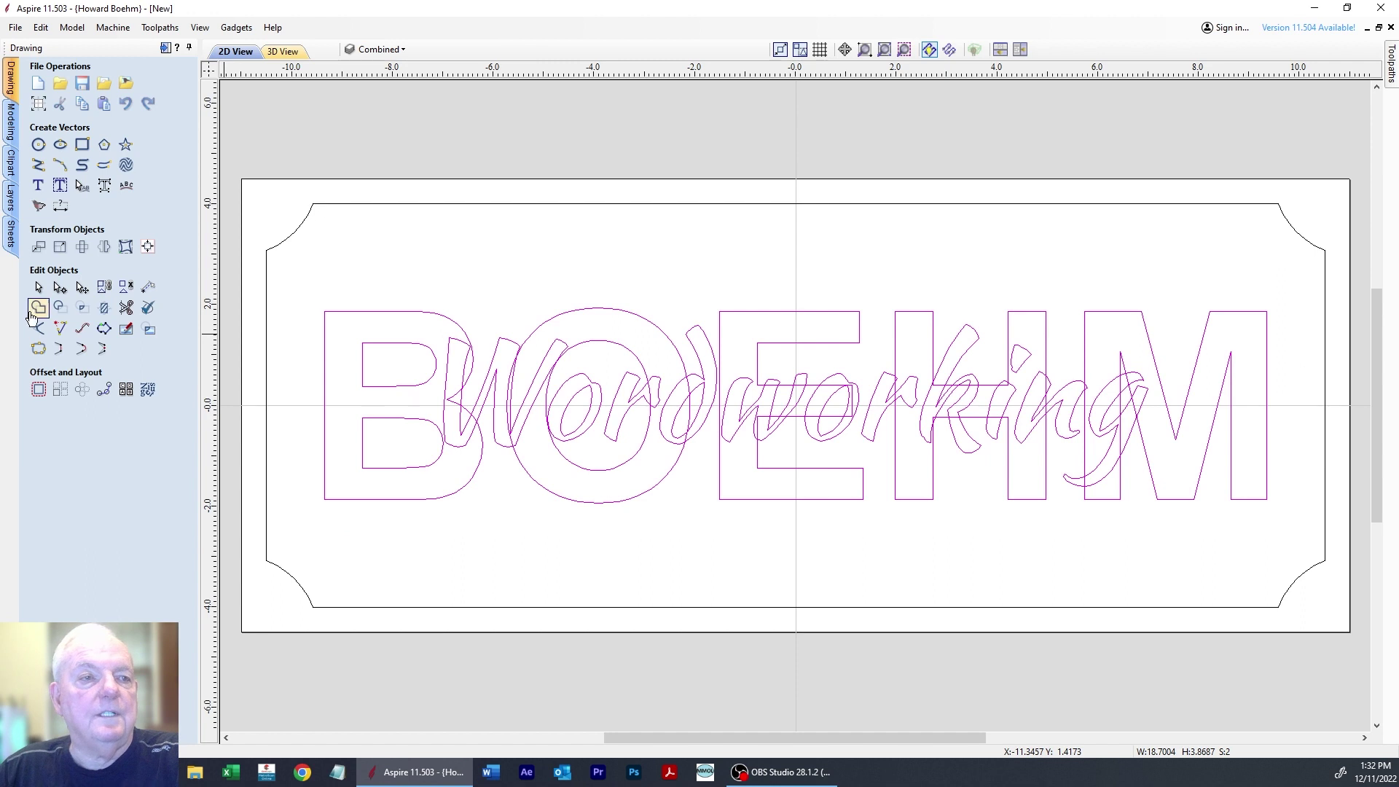
pyautogui.click(37, 308)
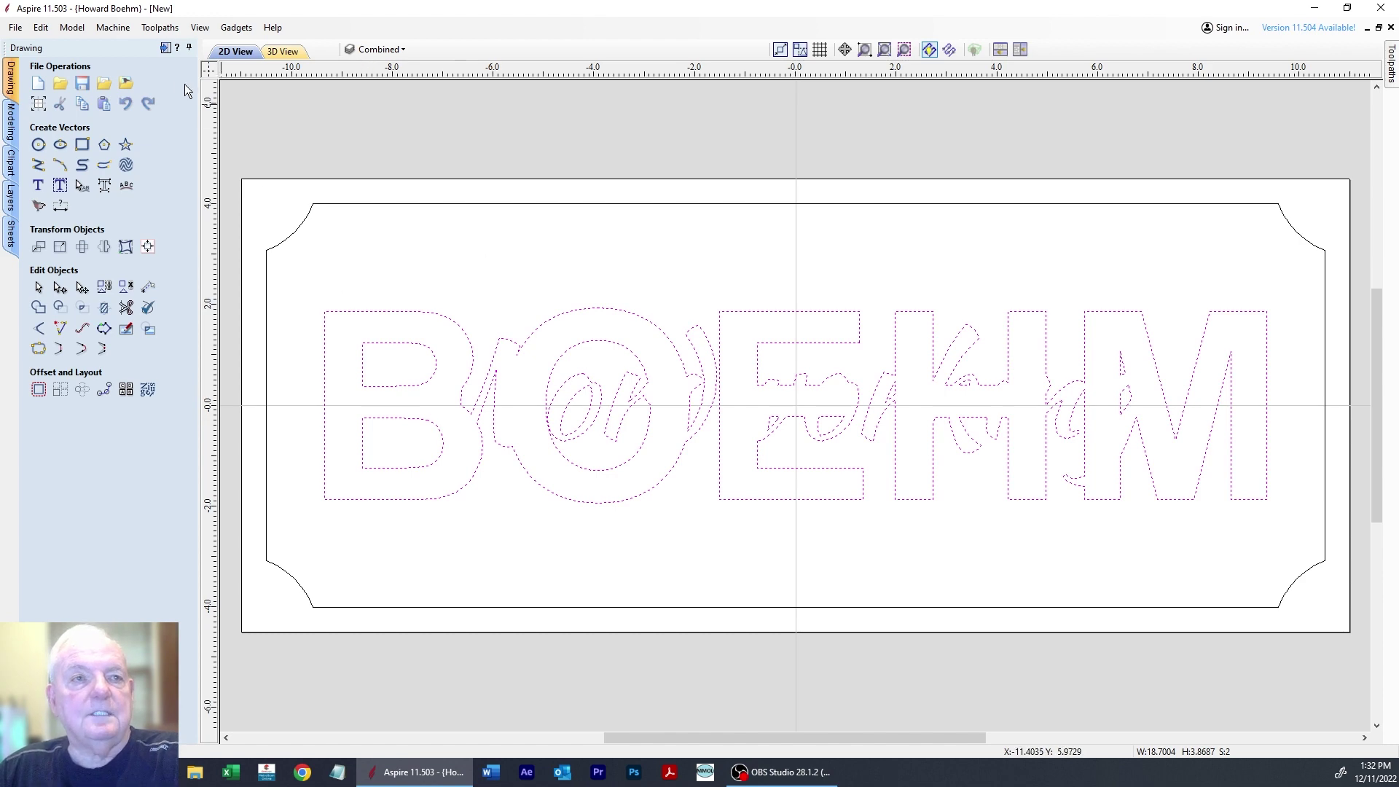
# Switch the workspace to the toolpath commands and make the Bottom Text and Top Text layers visible.
pyautogui.click(165, 48)
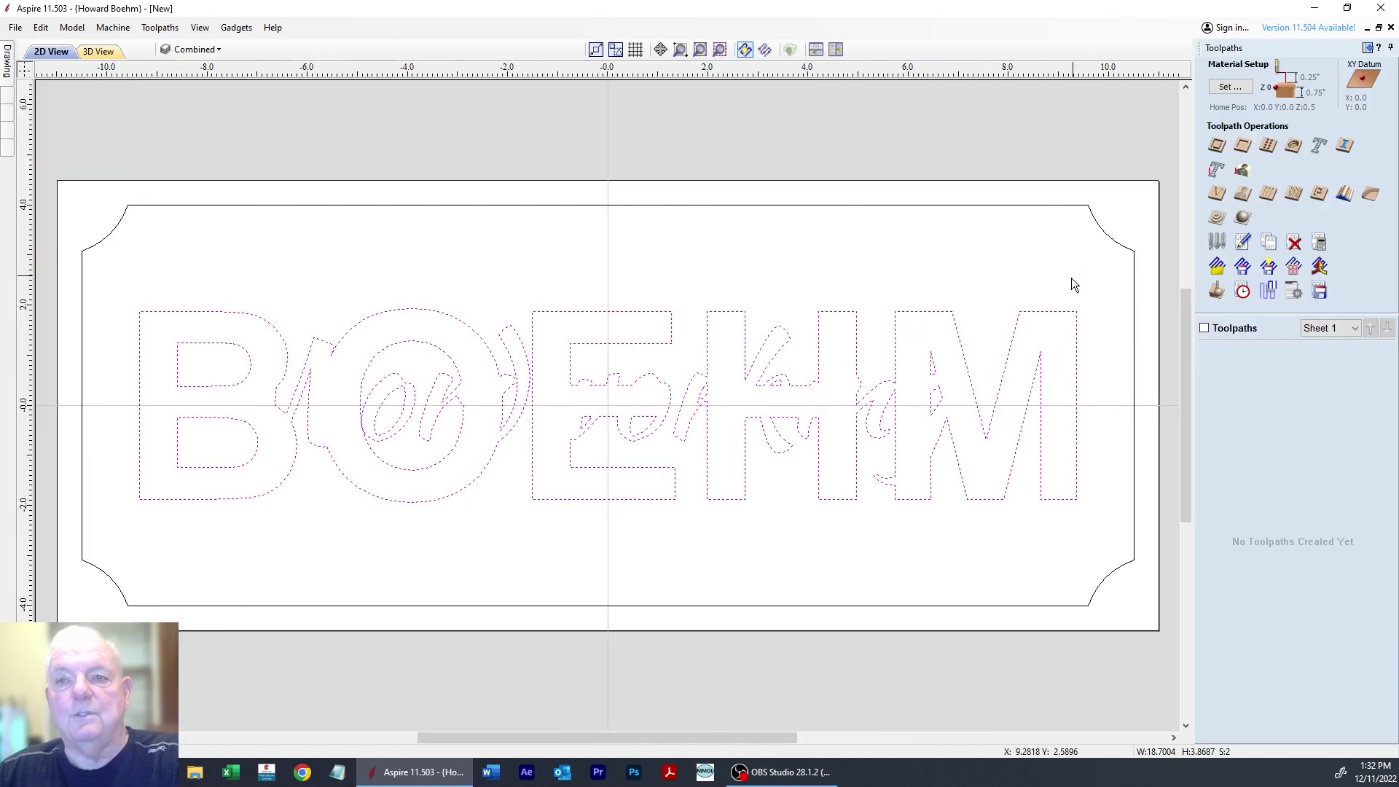
pyautogui.click(1093, 265)
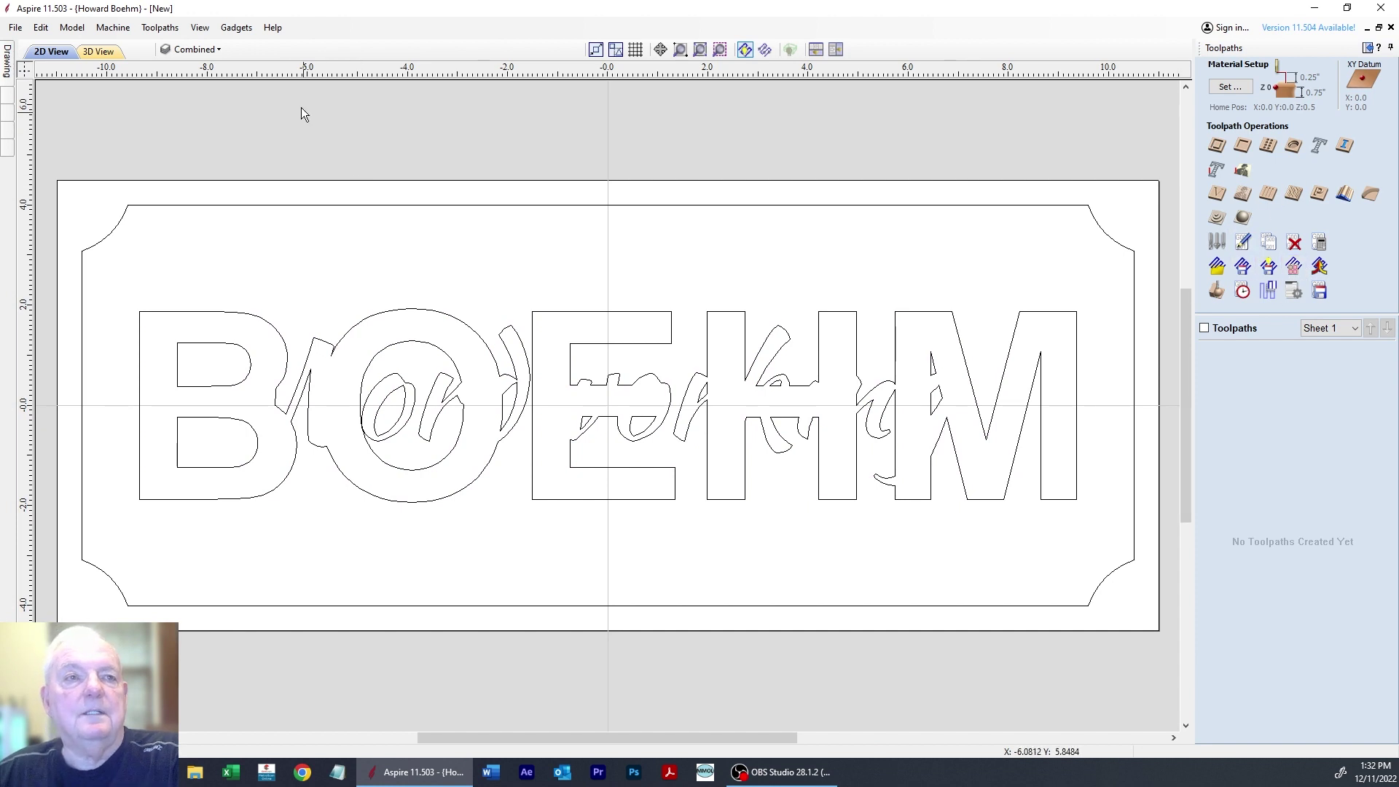
pyautogui.click(204, 50)
pyautogui.click(185, 87)
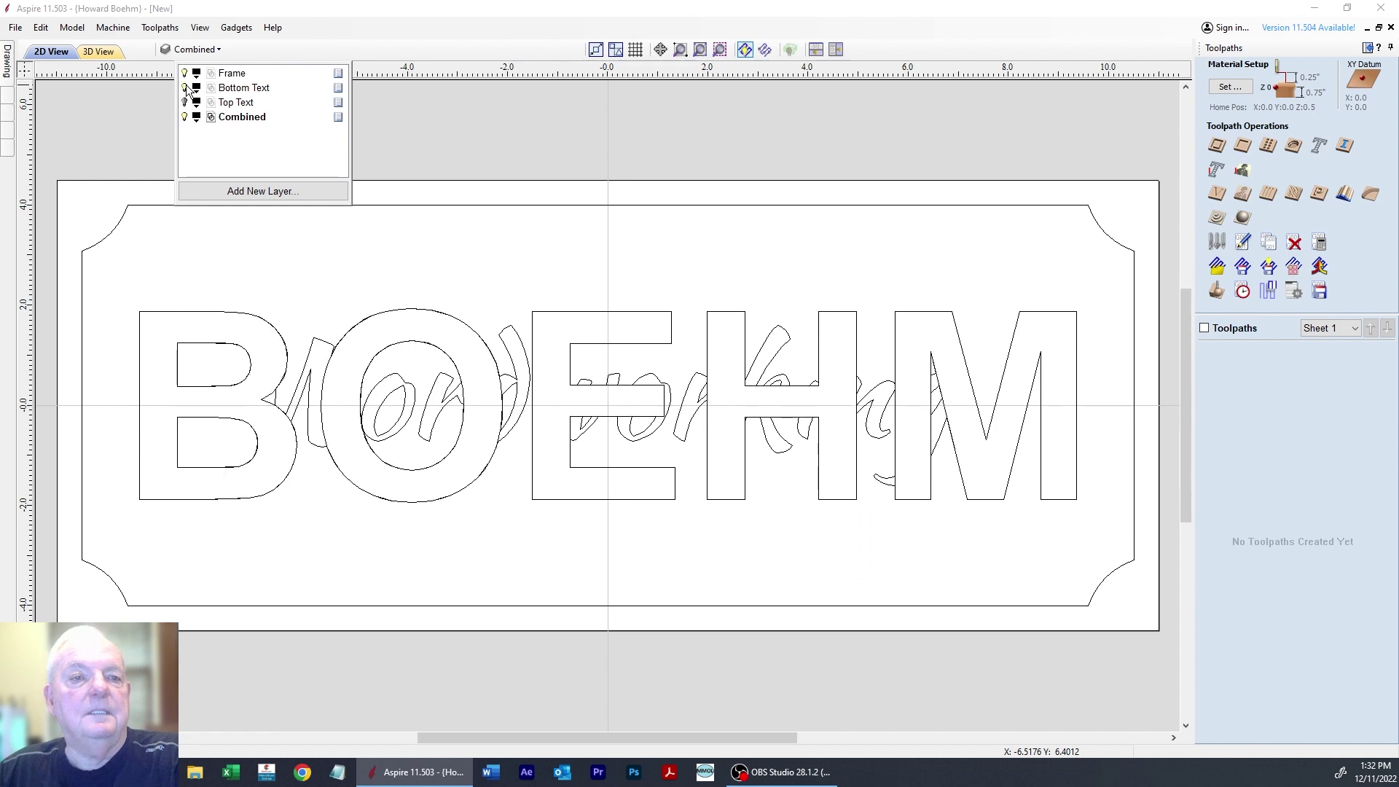
pyautogui.click(185, 88)
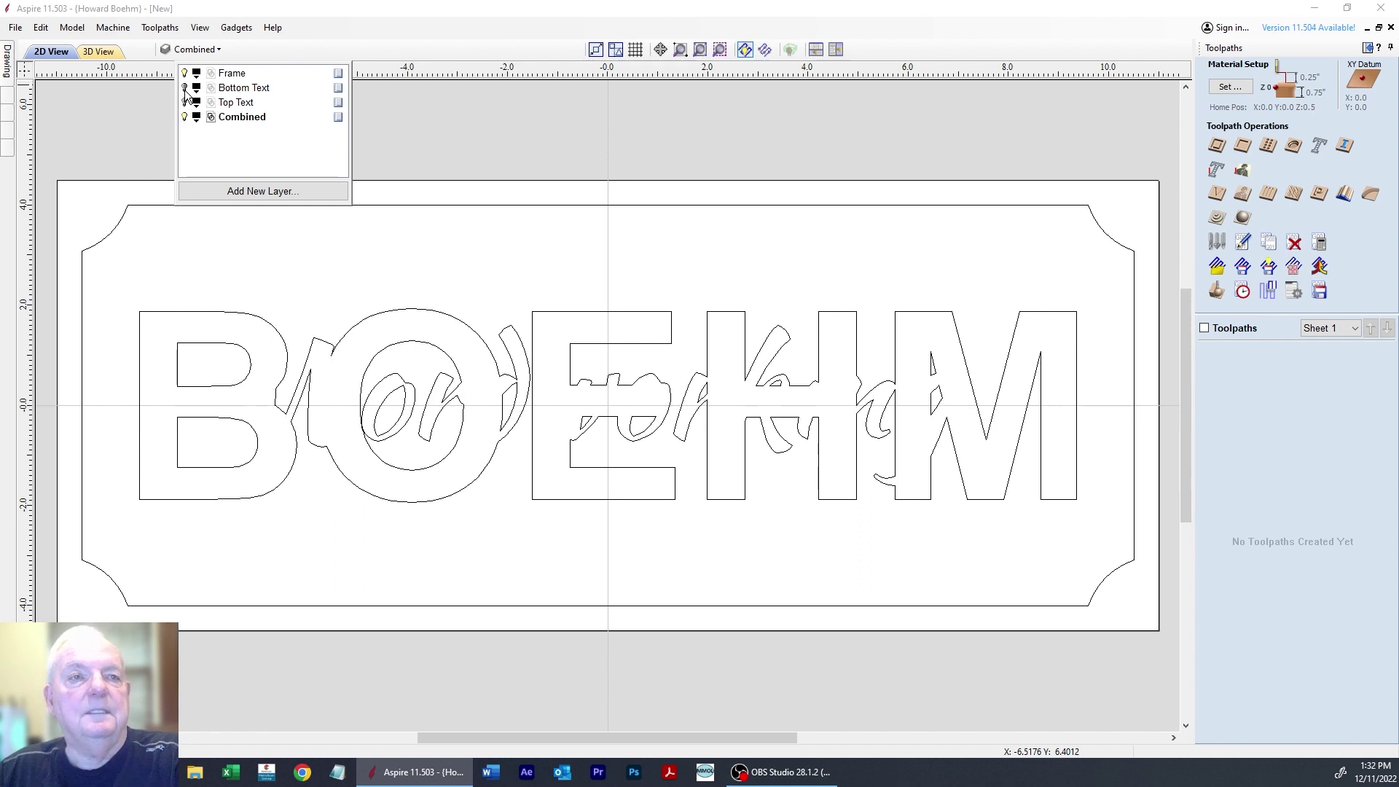
pyautogui.click(185, 89)
pyautogui.click(185, 103)
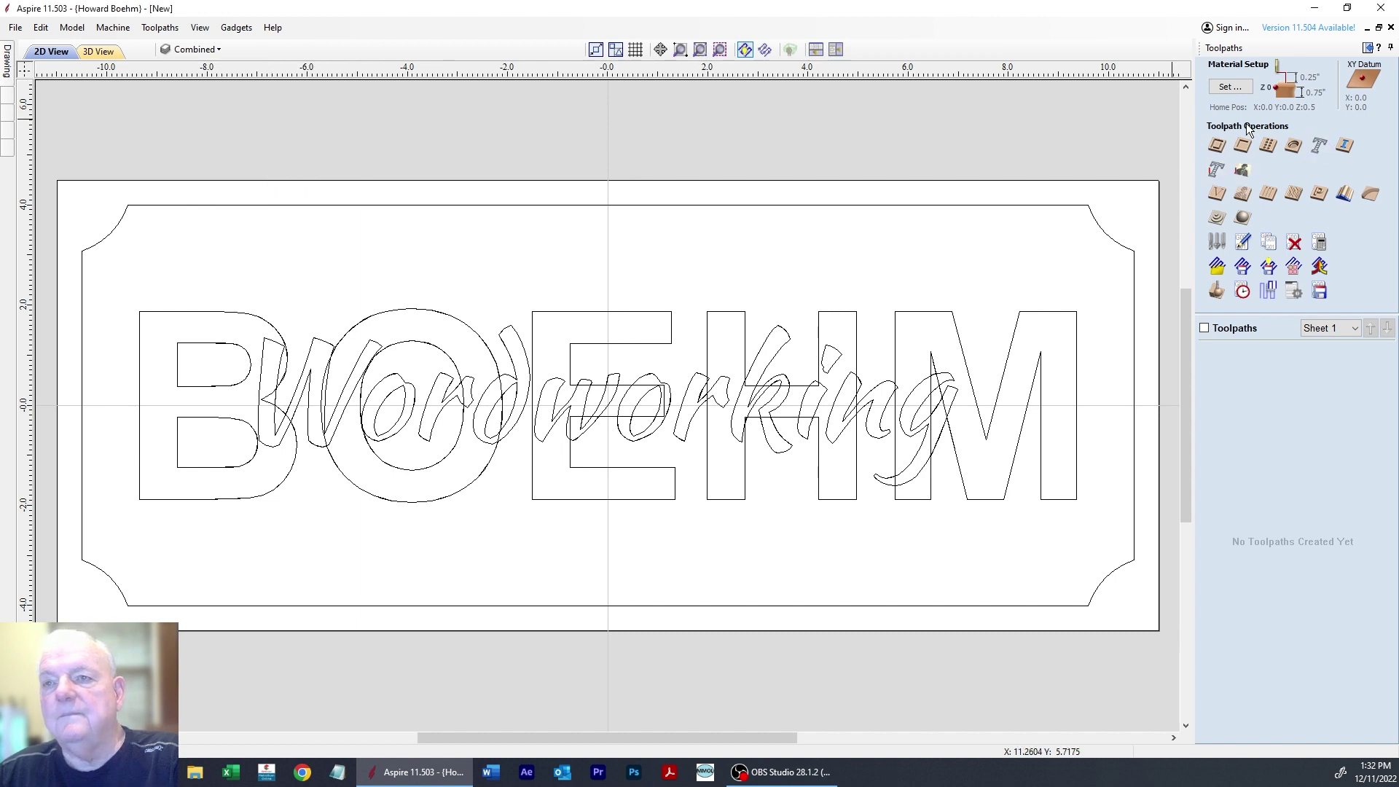
# Calculate a 0.30 inch deep pocket toolpath from all closed vectors on the Frame and Combined layers, with the selection associated with the toolpath.
pyautogui.click(1245, 147)
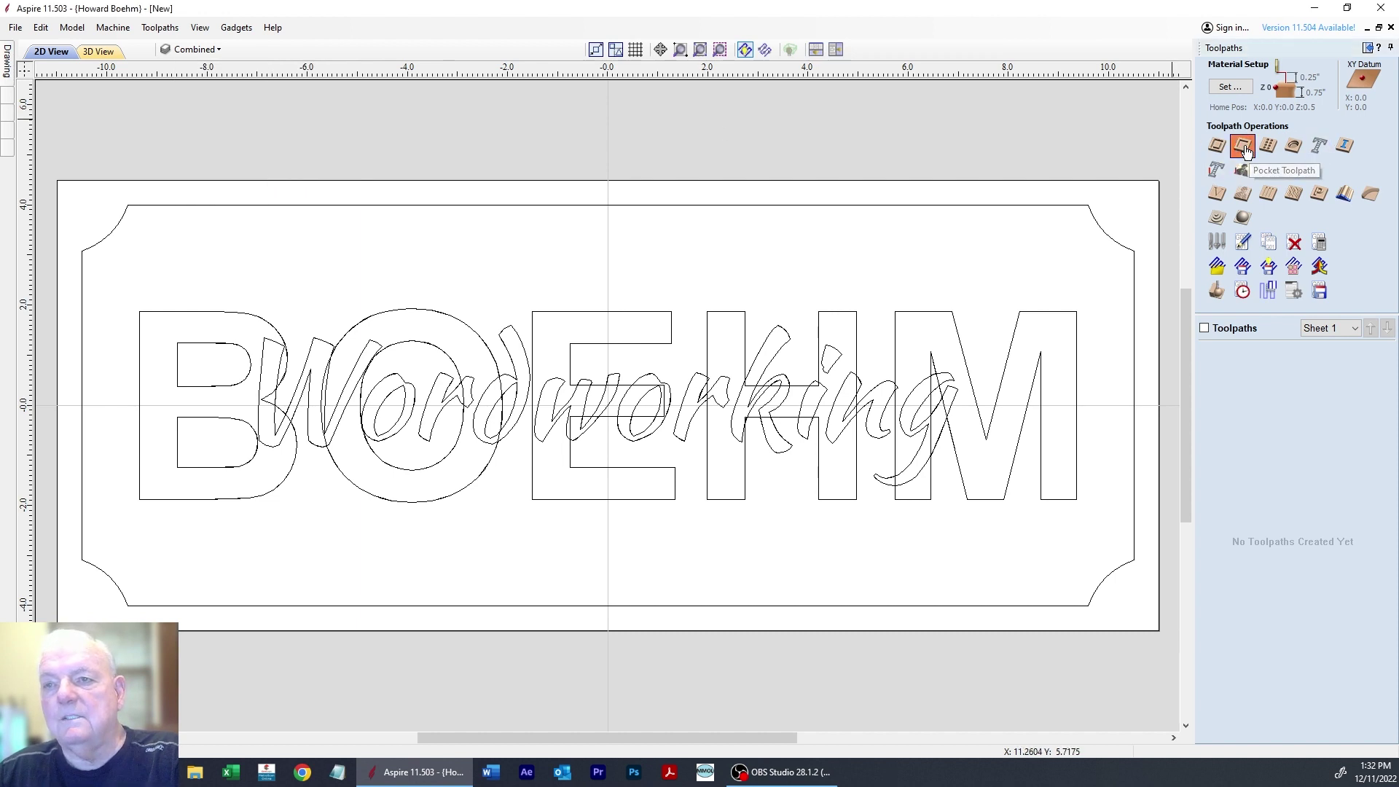
pyautogui.moveTo(1341, 128); pyautogui.dragTo(1326, 128)
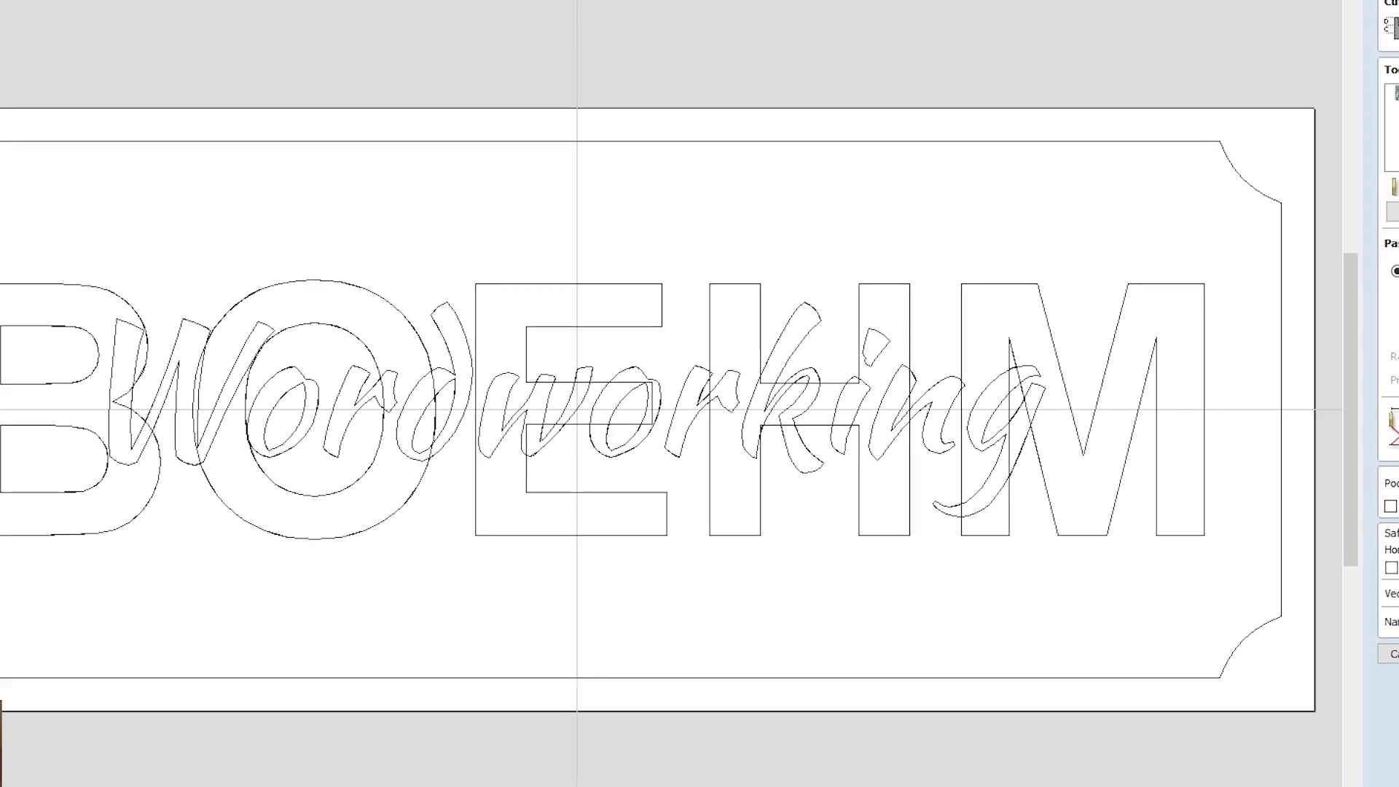
pyautogui.click(1398, 566)
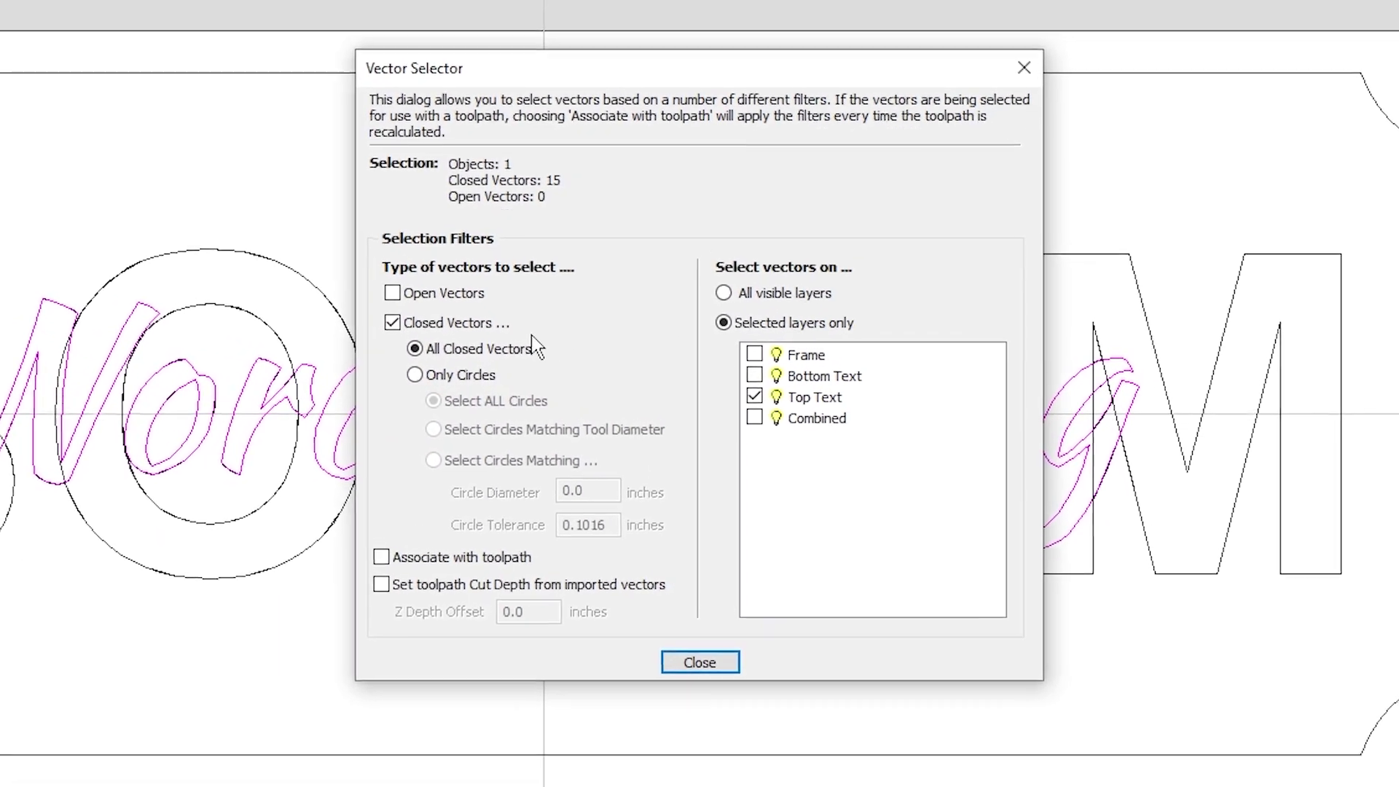
pyautogui.click(359, 316)
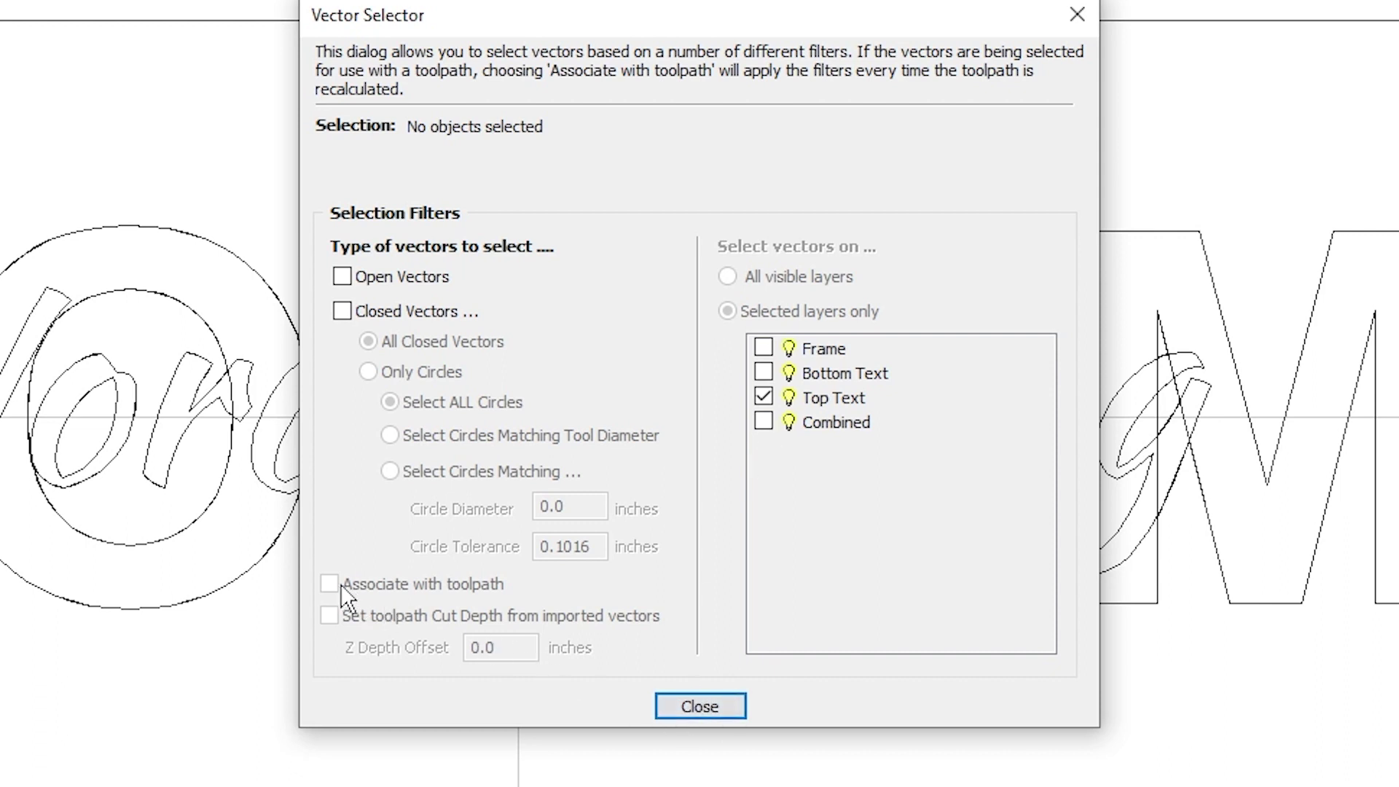
pyautogui.click(342, 312)
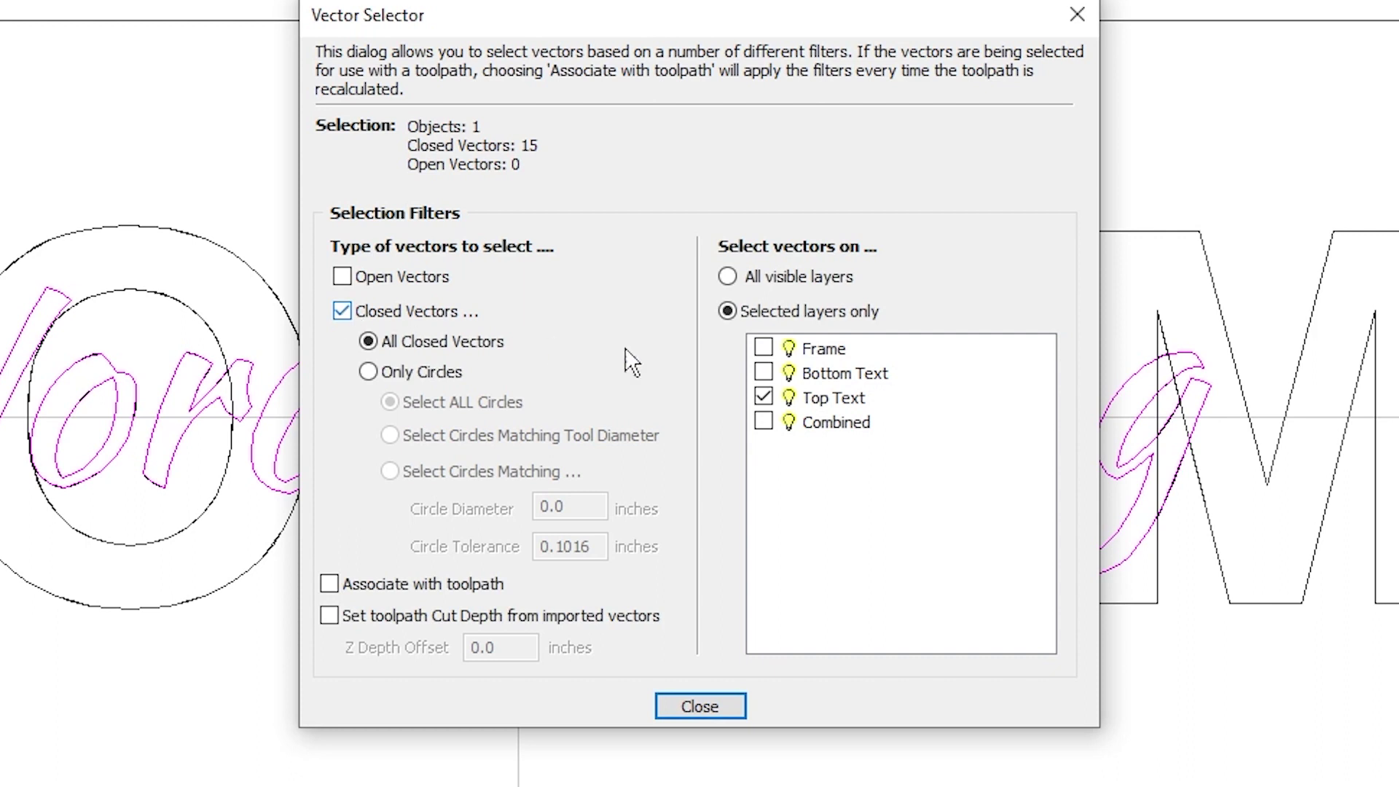
pyautogui.click(763, 397)
pyautogui.click(763, 422)
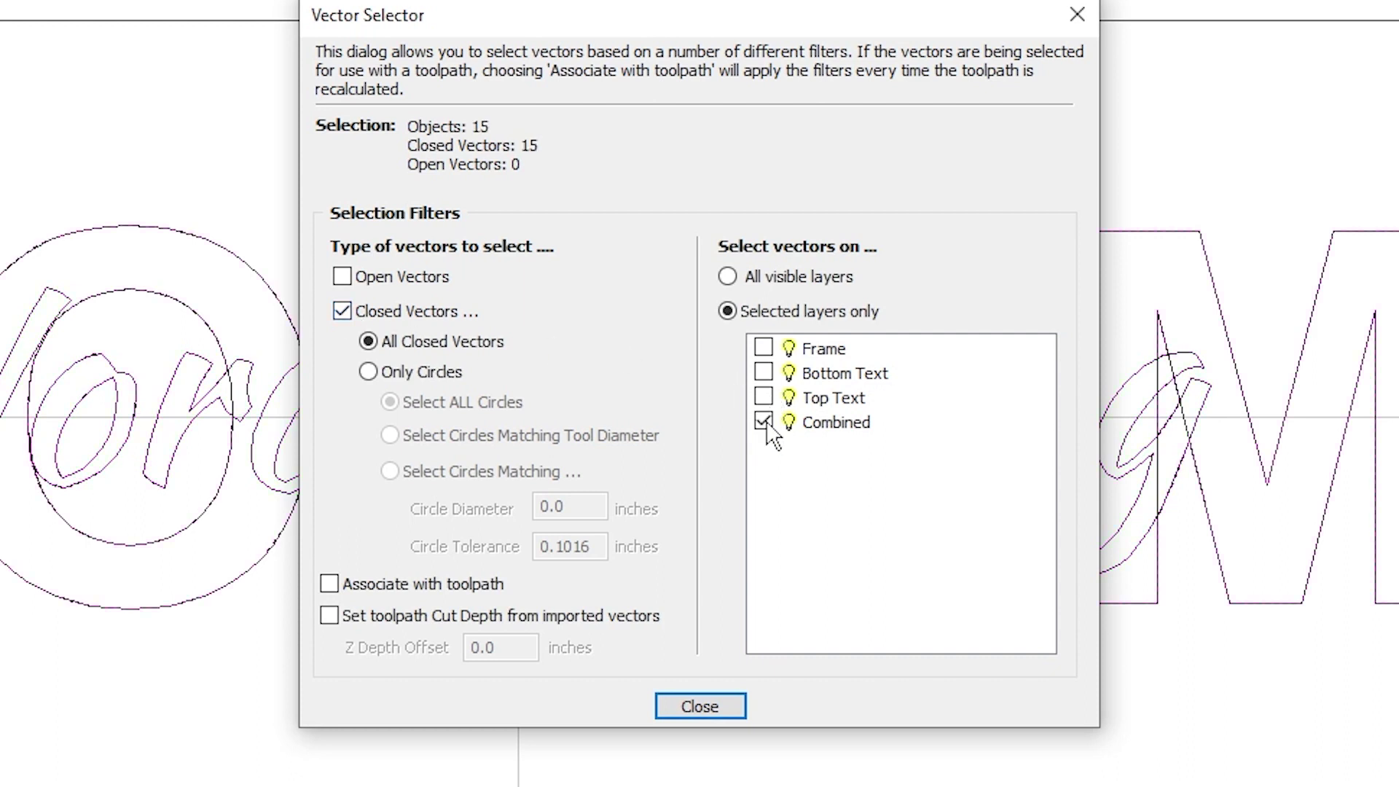
pyautogui.click(764, 348)
pyautogui.click(329, 584)
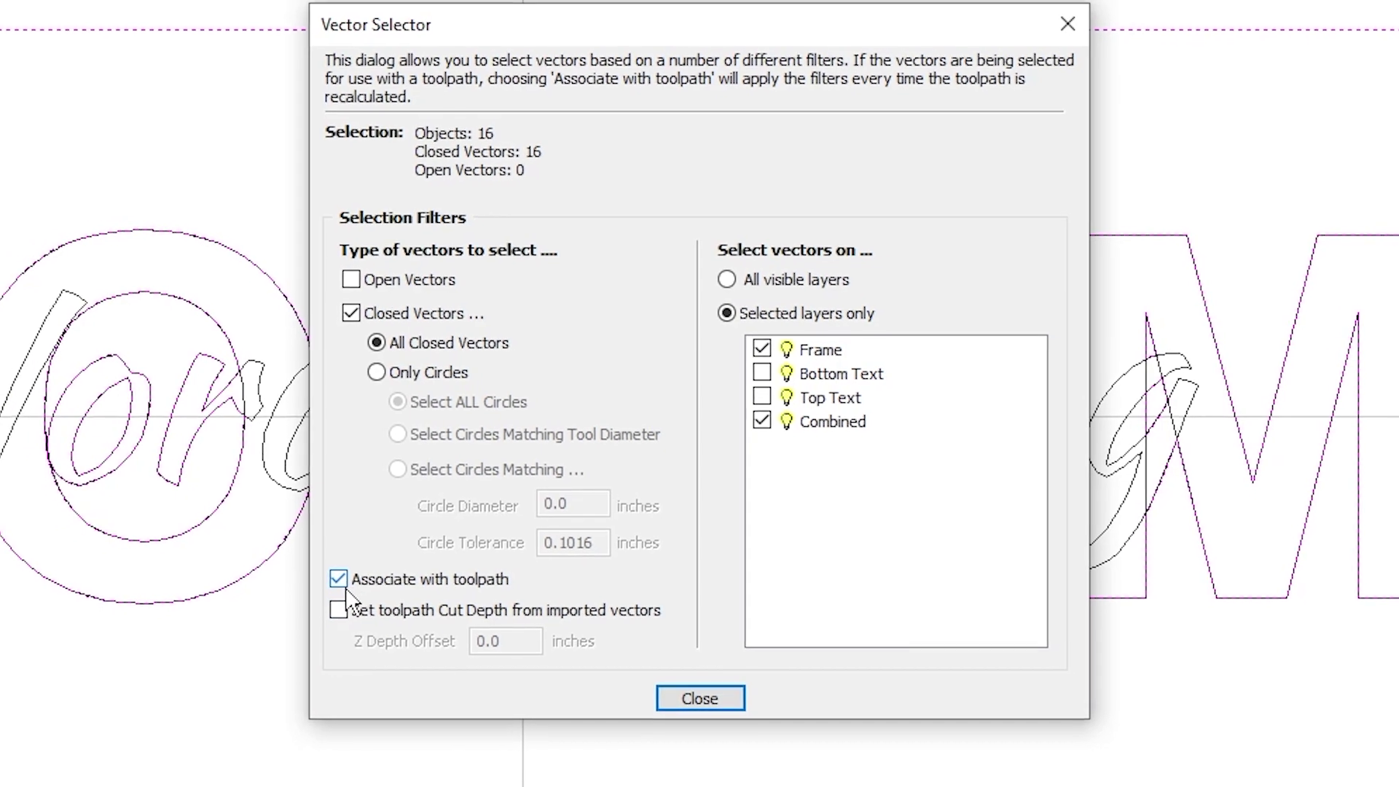
pyautogui.click(701, 662)
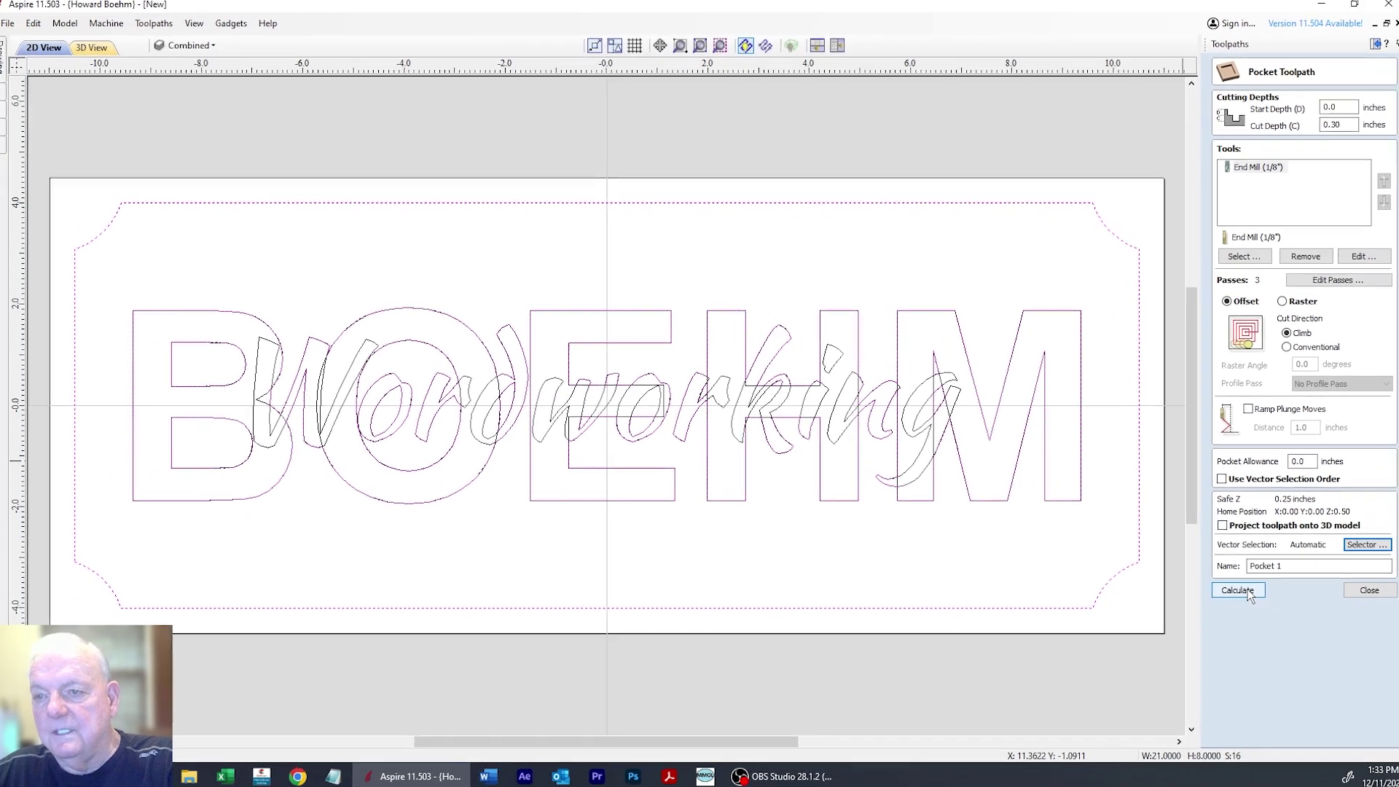
pyautogui.click(1245, 591)
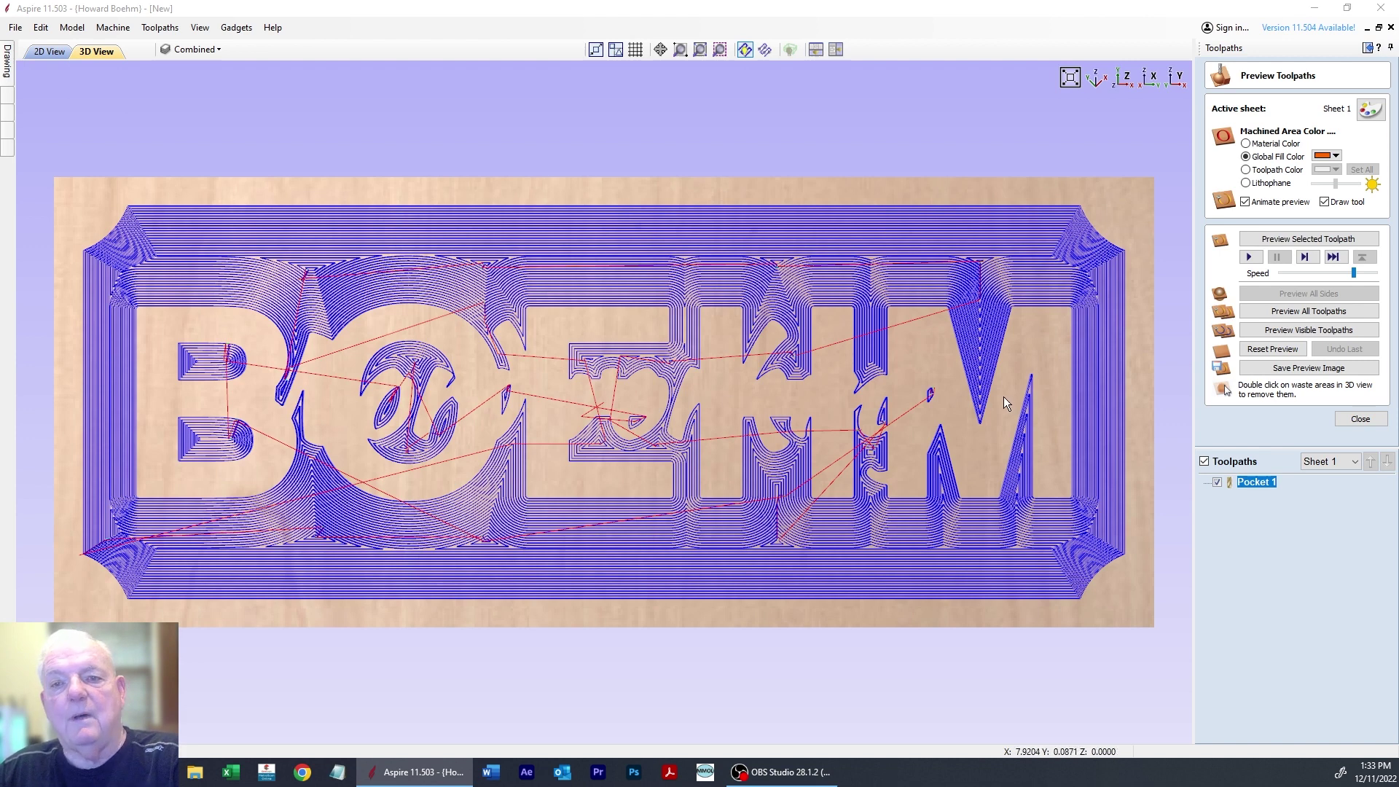
# Preview the Pocket 1 toolpath in 3D at maximum simulation speed and inspect the carved sign at an angle.
pyautogui.click(1316, 242)
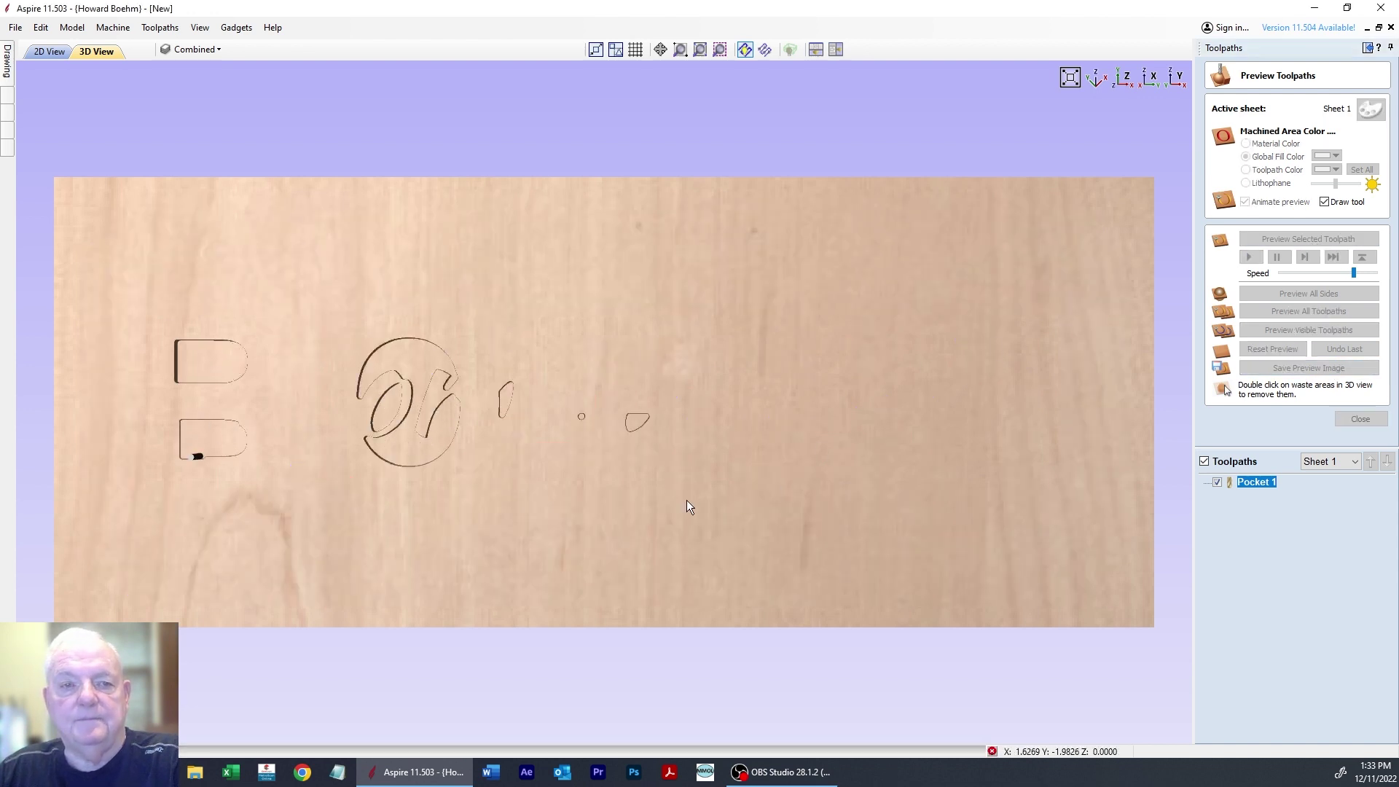
pyautogui.moveTo(1354, 274); pyautogui.dragTo(1375, 279)
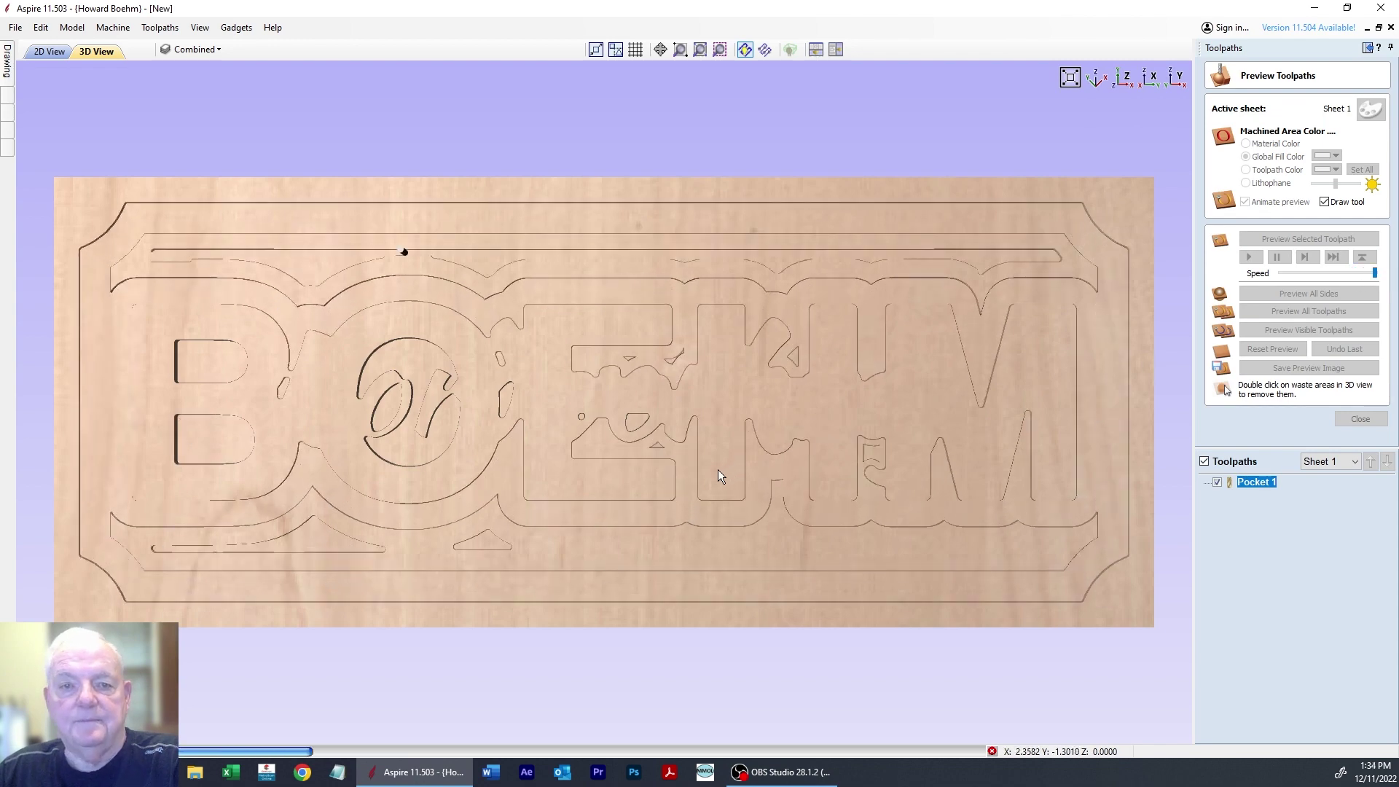
pyautogui.moveTo(718, 469); pyautogui.dragTo(715, 313)
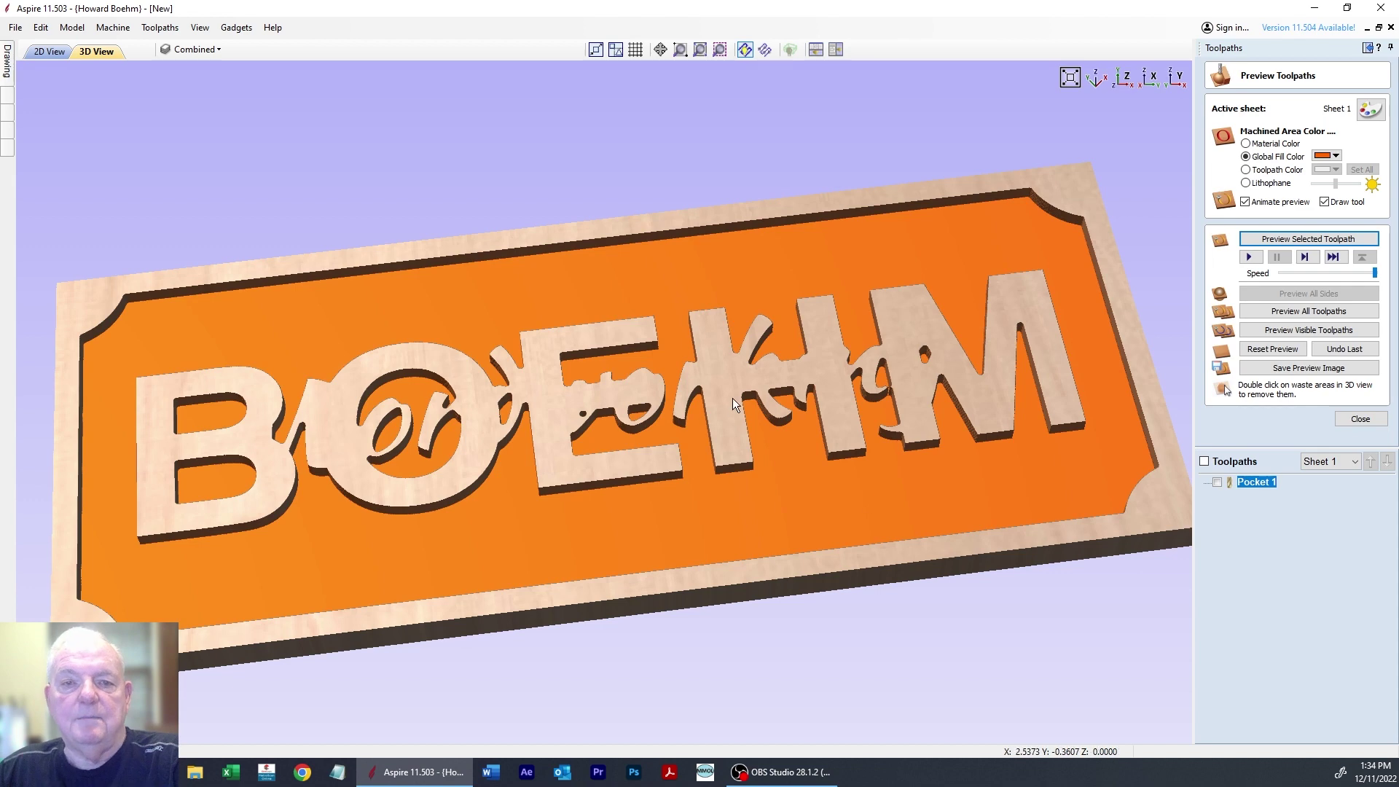
pyautogui.moveTo(645, 503); pyautogui.dragTo(546, 556)
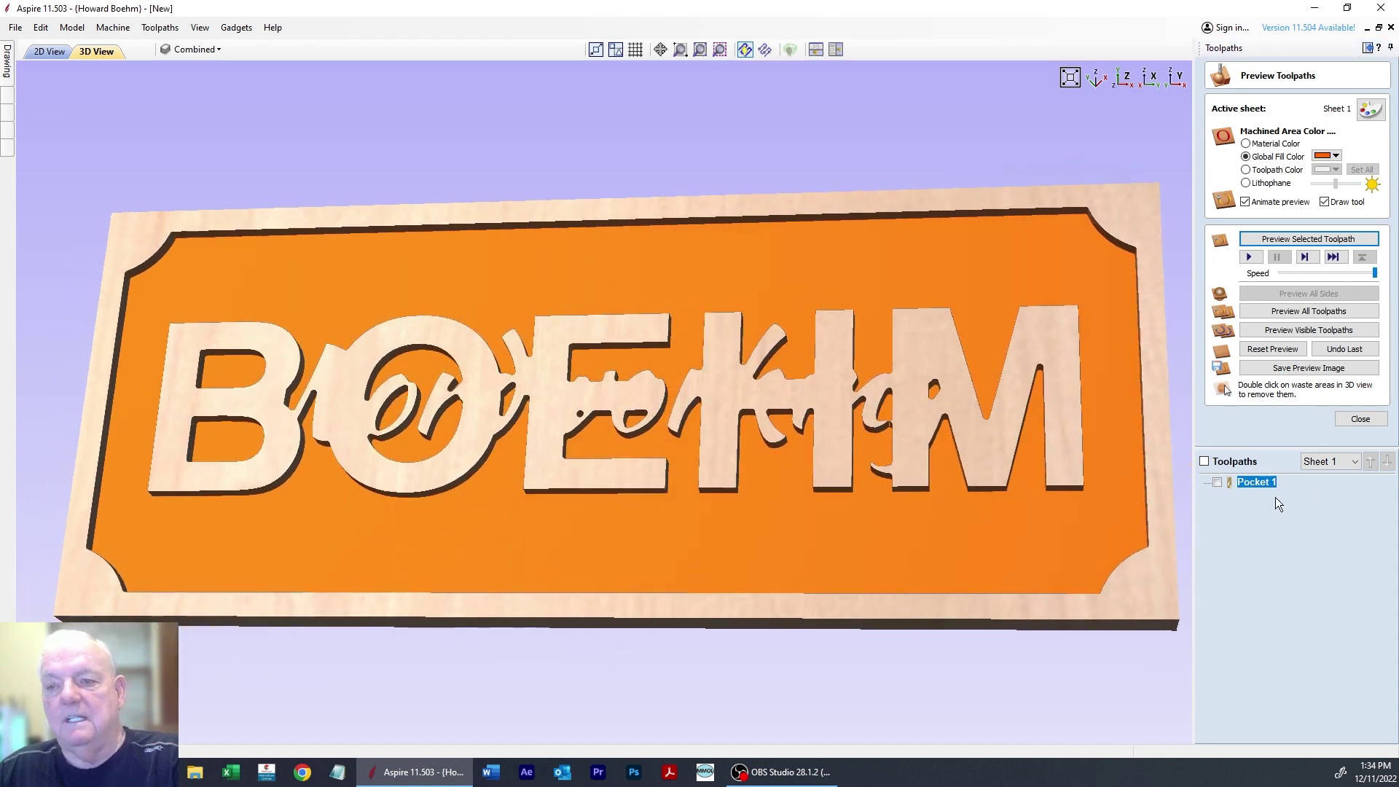
# Calculate a second pocket toolpath 0.15 inches deep from the closed vectors on the Frame and Top Text layers.
pyautogui.click(41, 52)
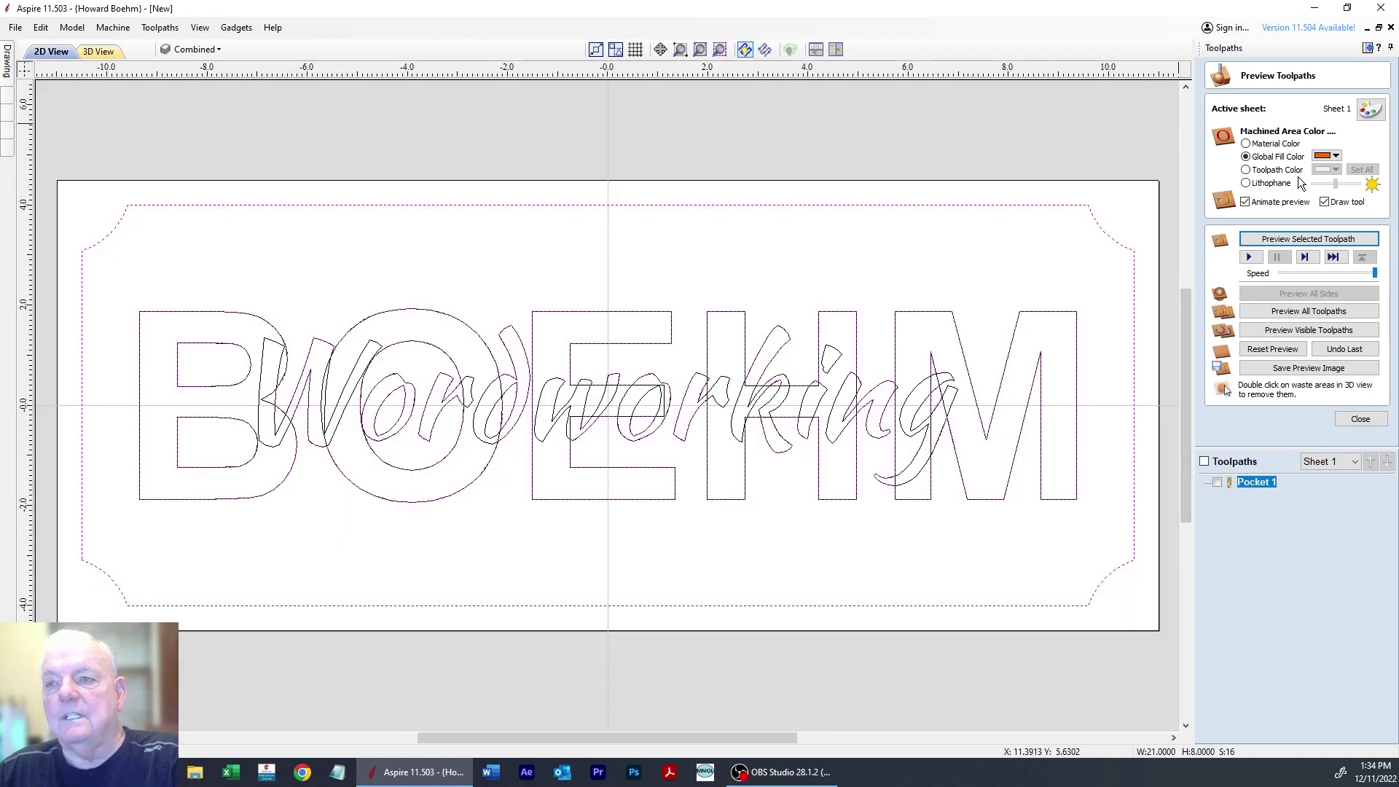
pyautogui.click(1360, 419)
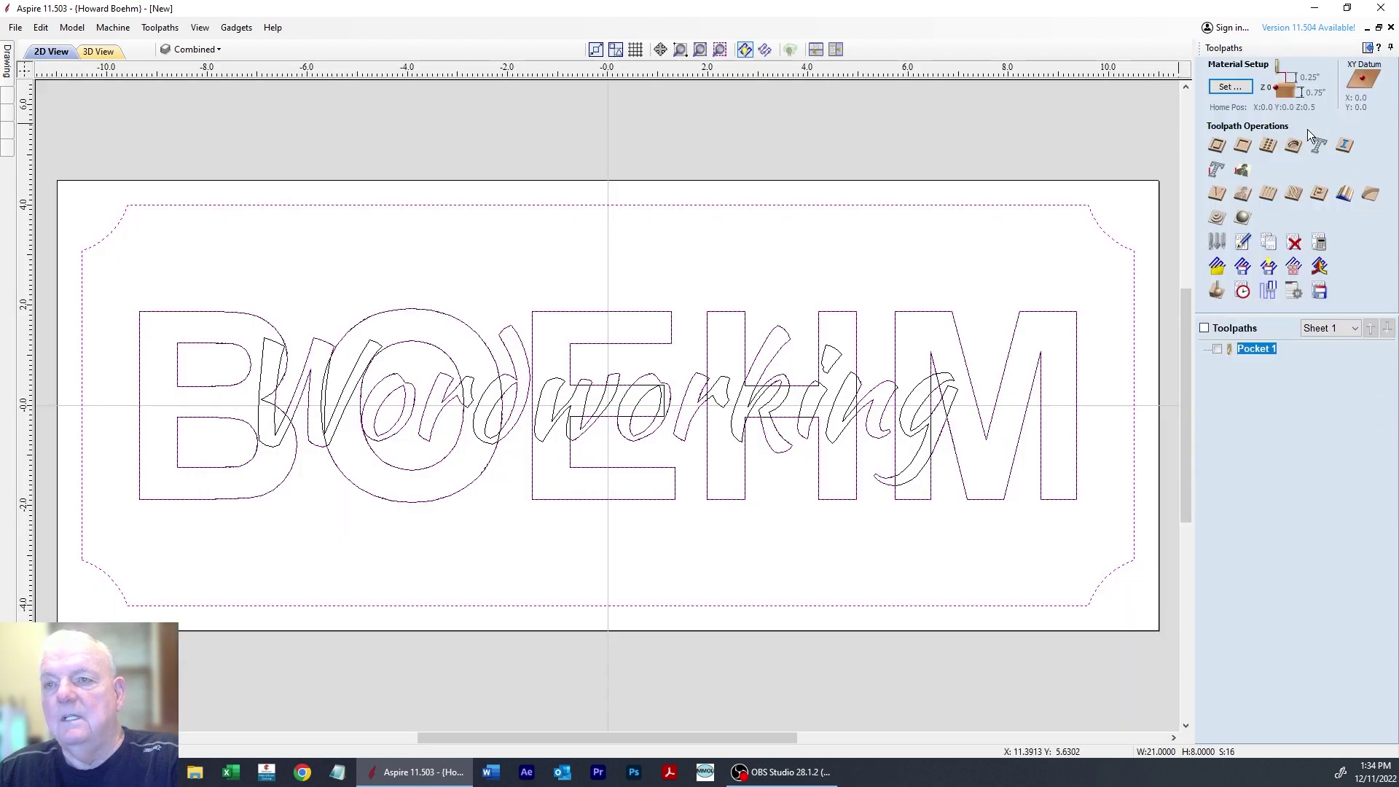
pyautogui.click(1244, 147)
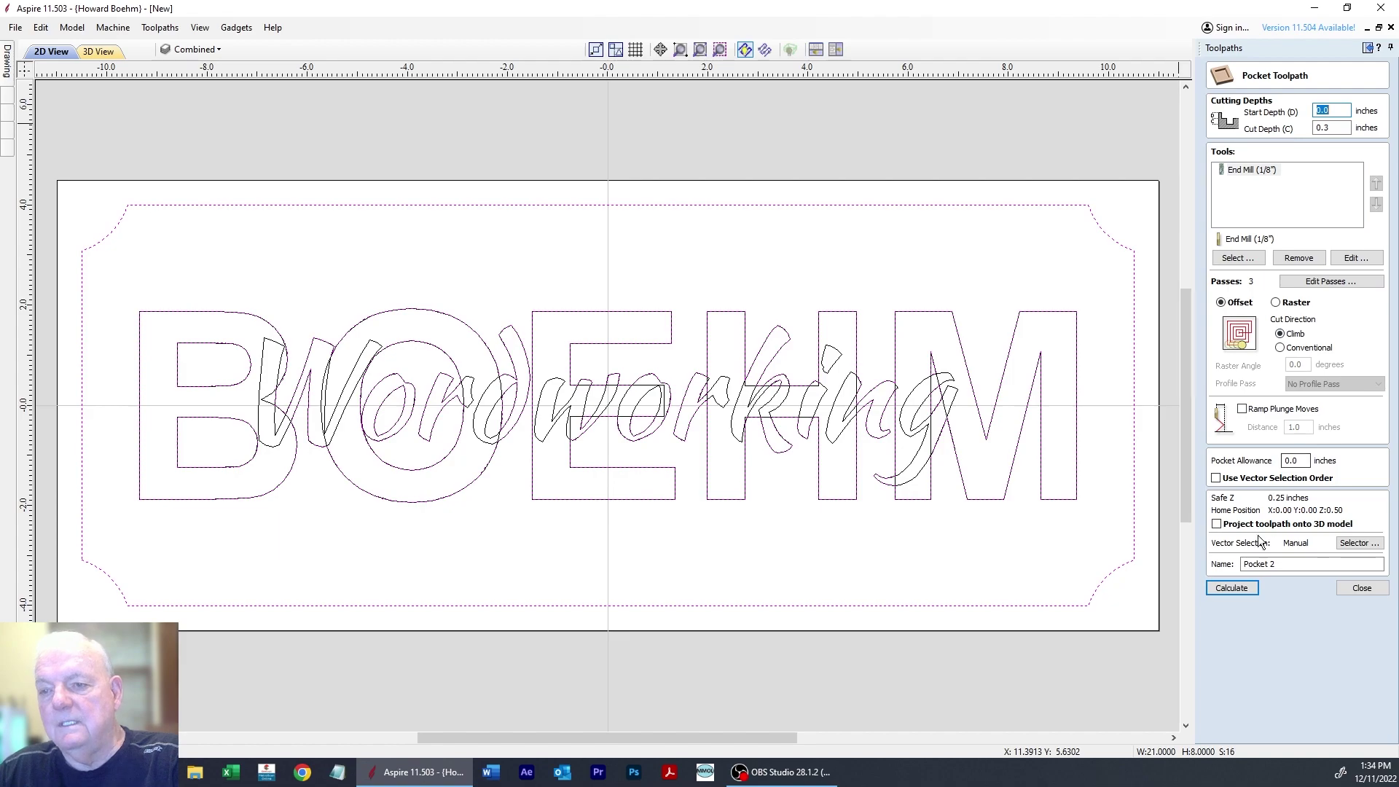
pyautogui.click(1357, 543)
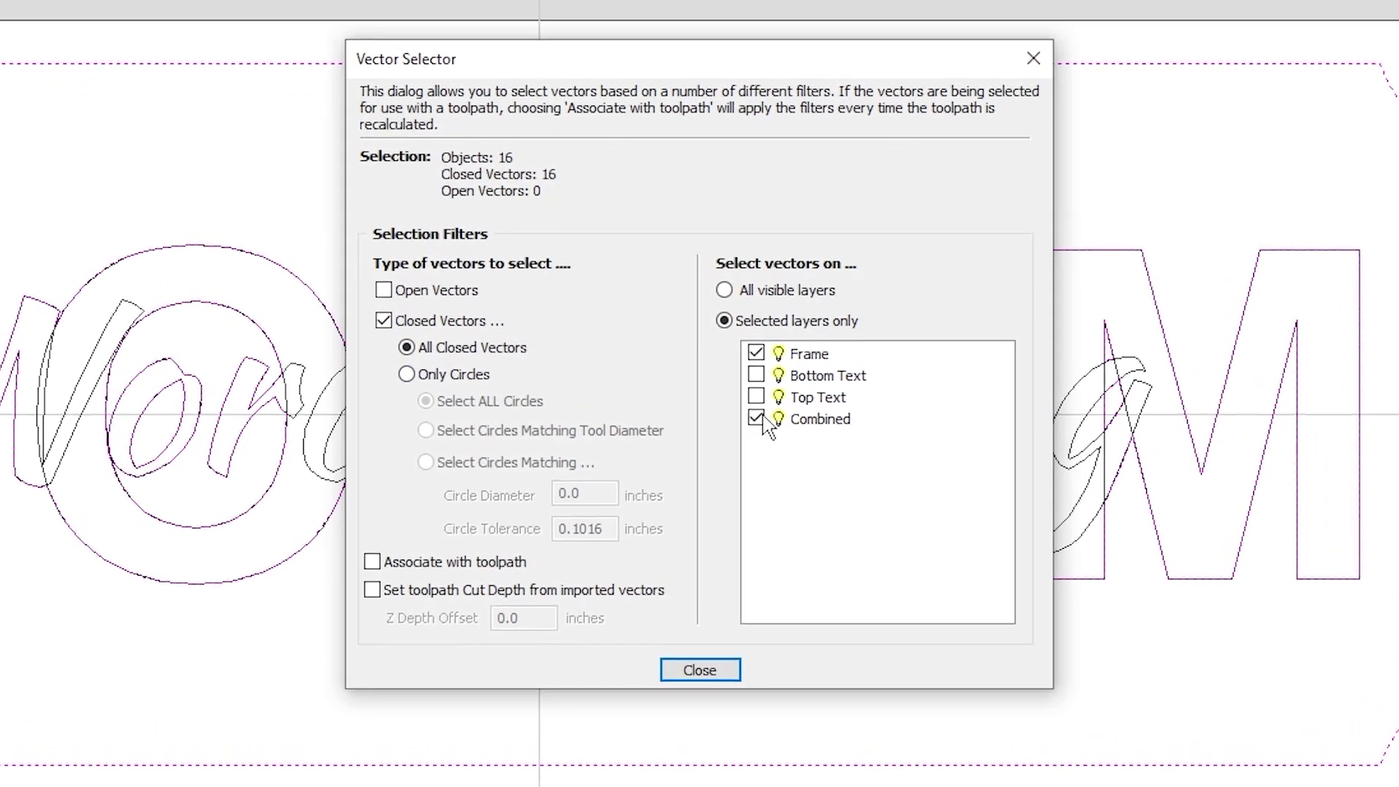
pyautogui.click(762, 423)
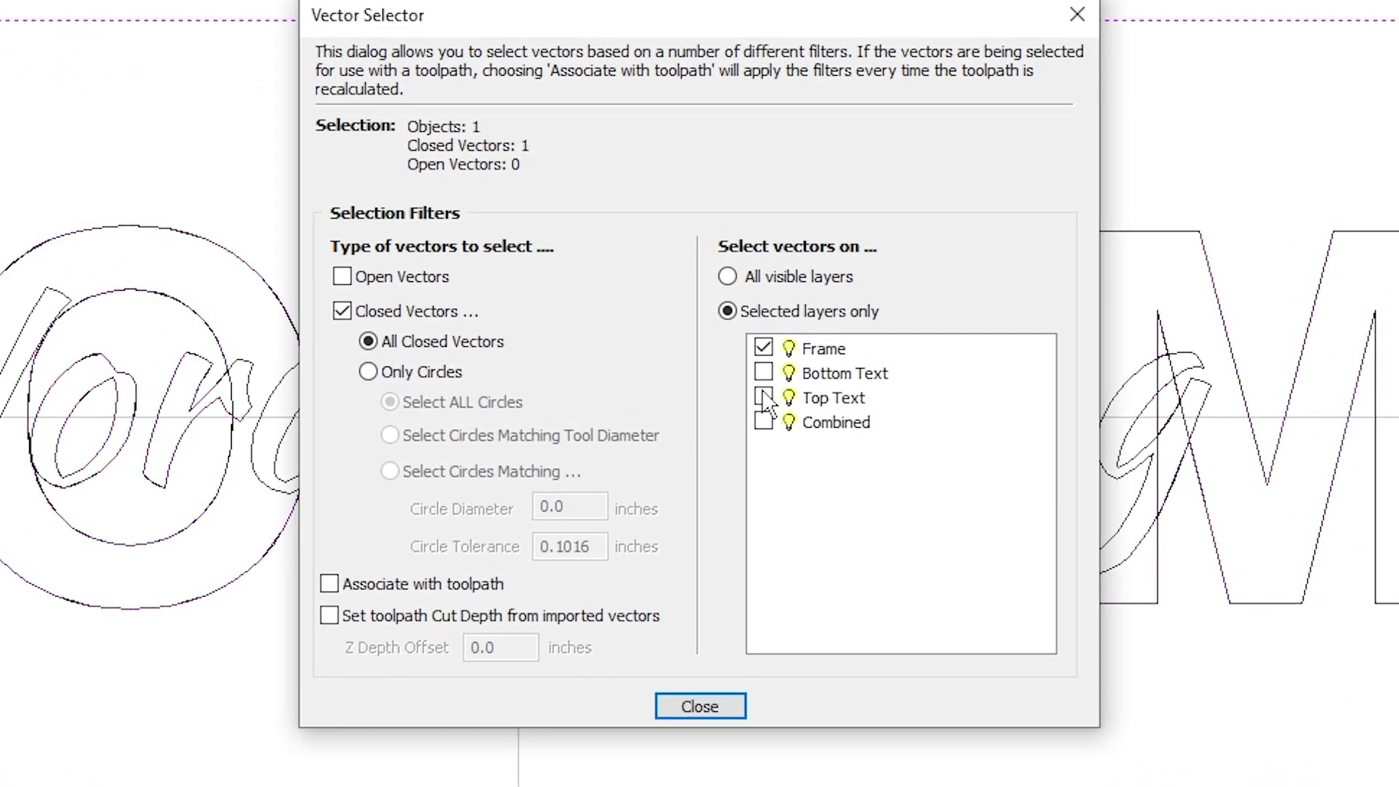
pyautogui.click(764, 398)
pyautogui.click(726, 709)
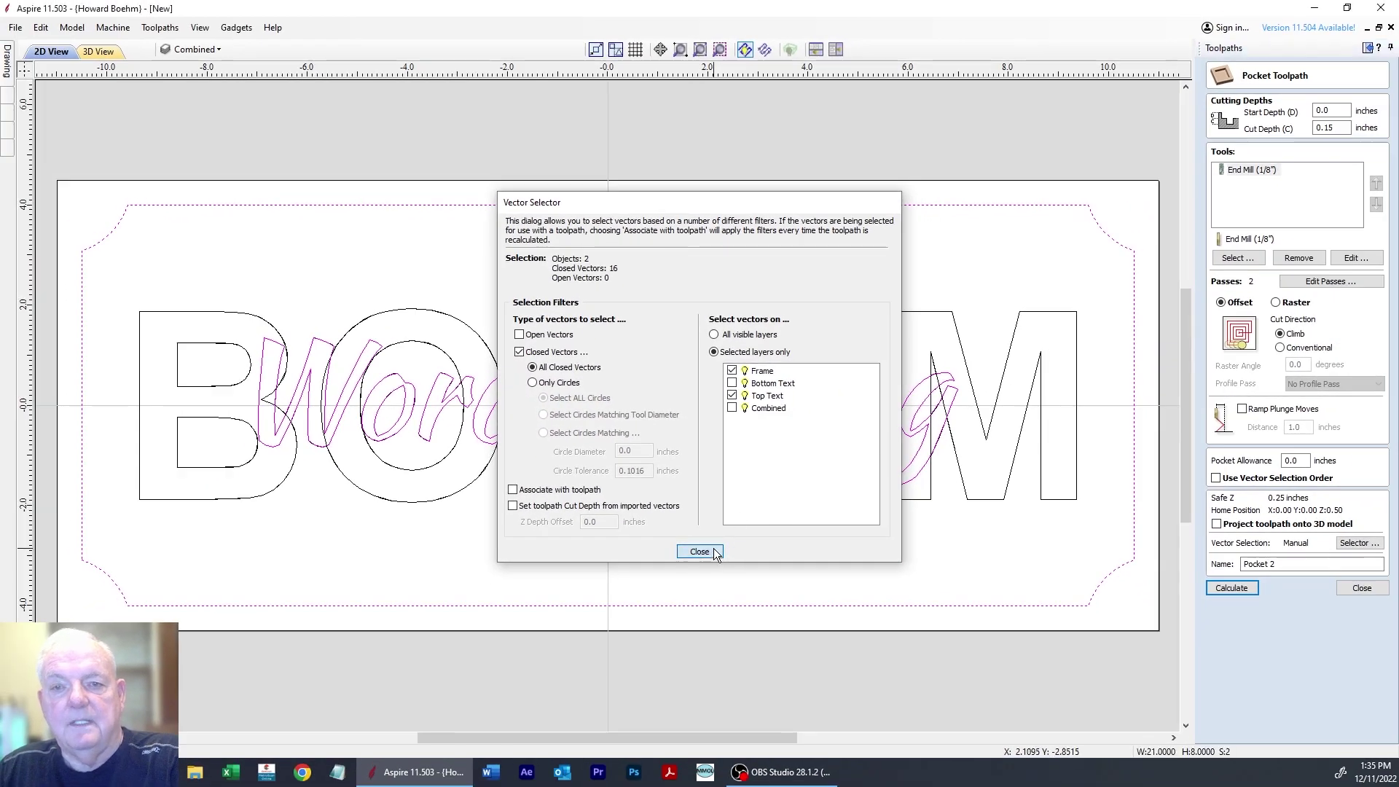
pyautogui.click(714, 548)
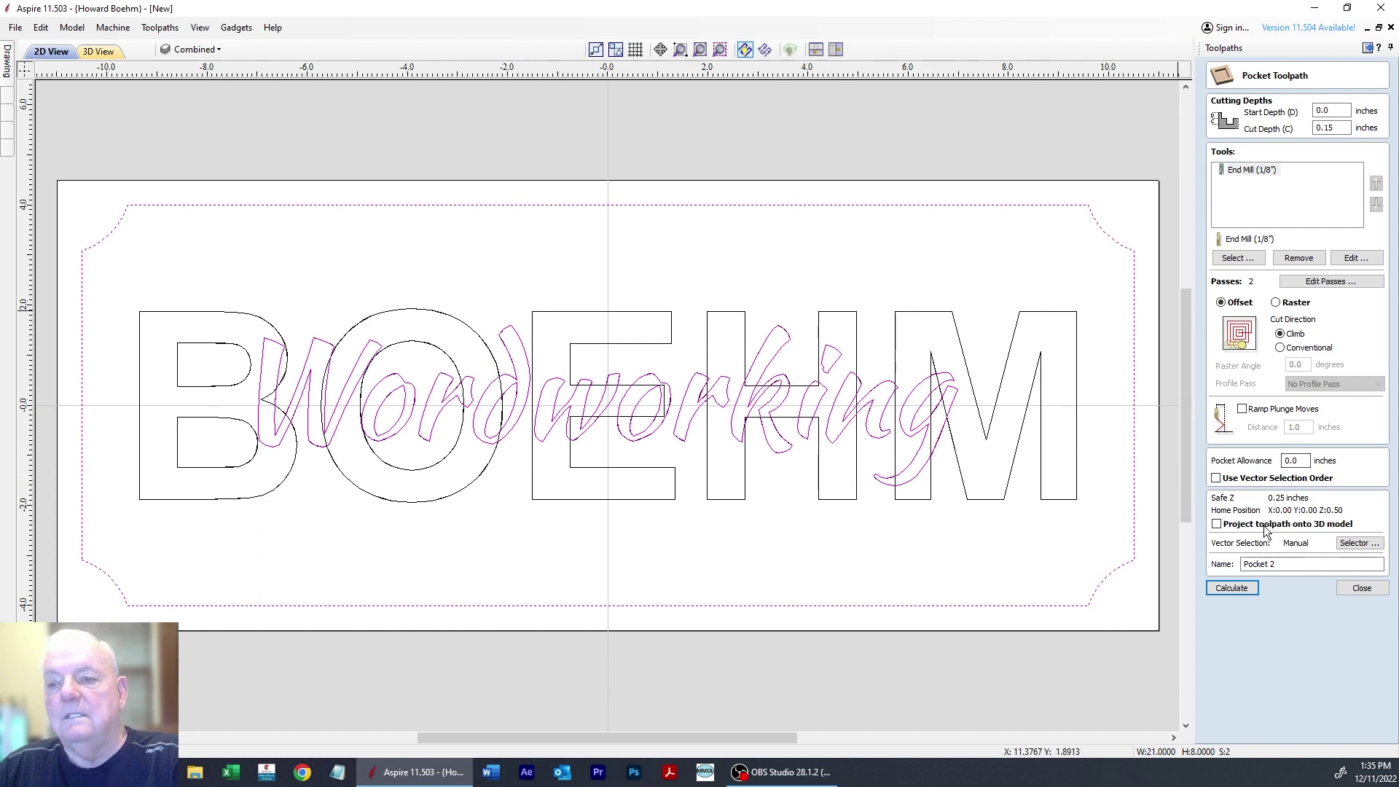
pyautogui.click(1230, 588)
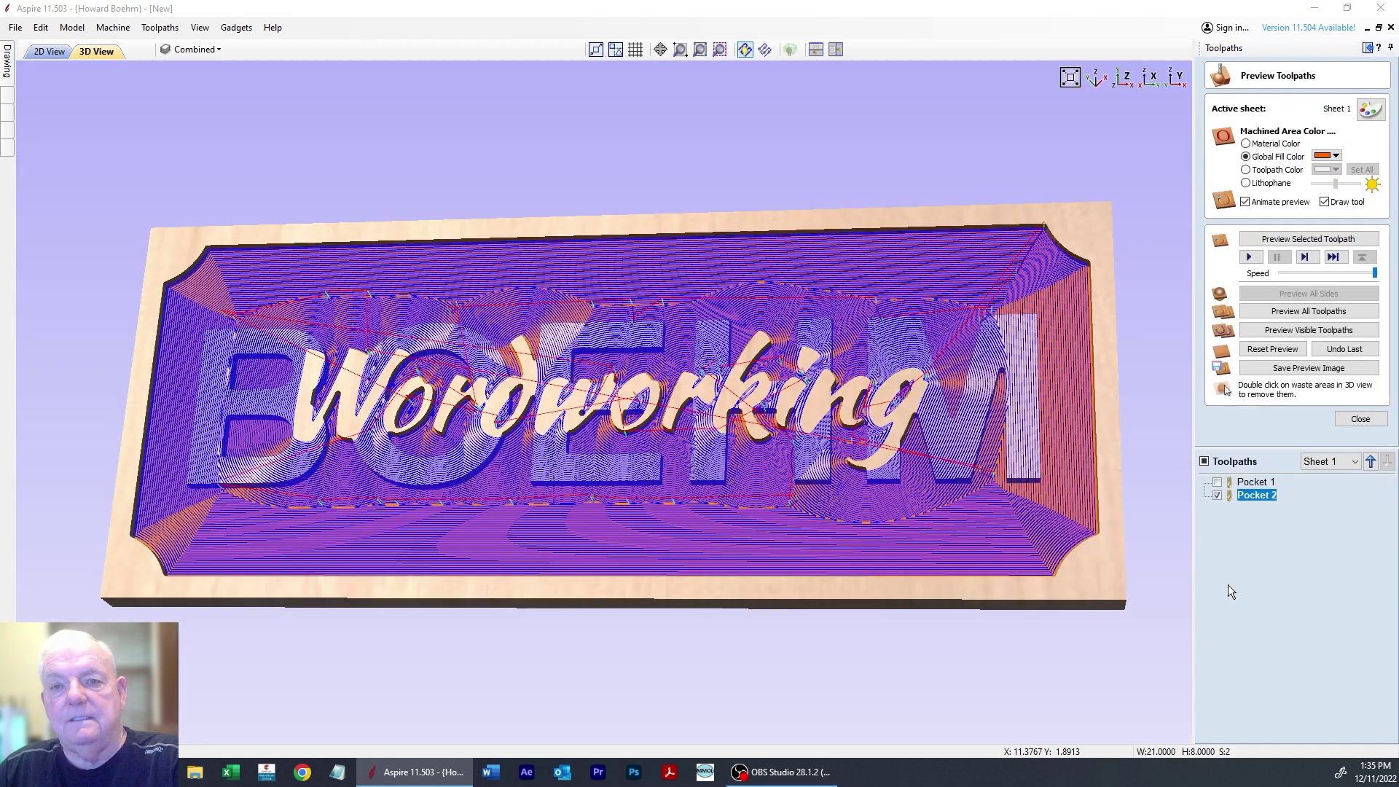
# Preview the Pocket 2 toolpath on the carved sign and inspect the two text levels from several angles.
pyautogui.click(1318, 241)
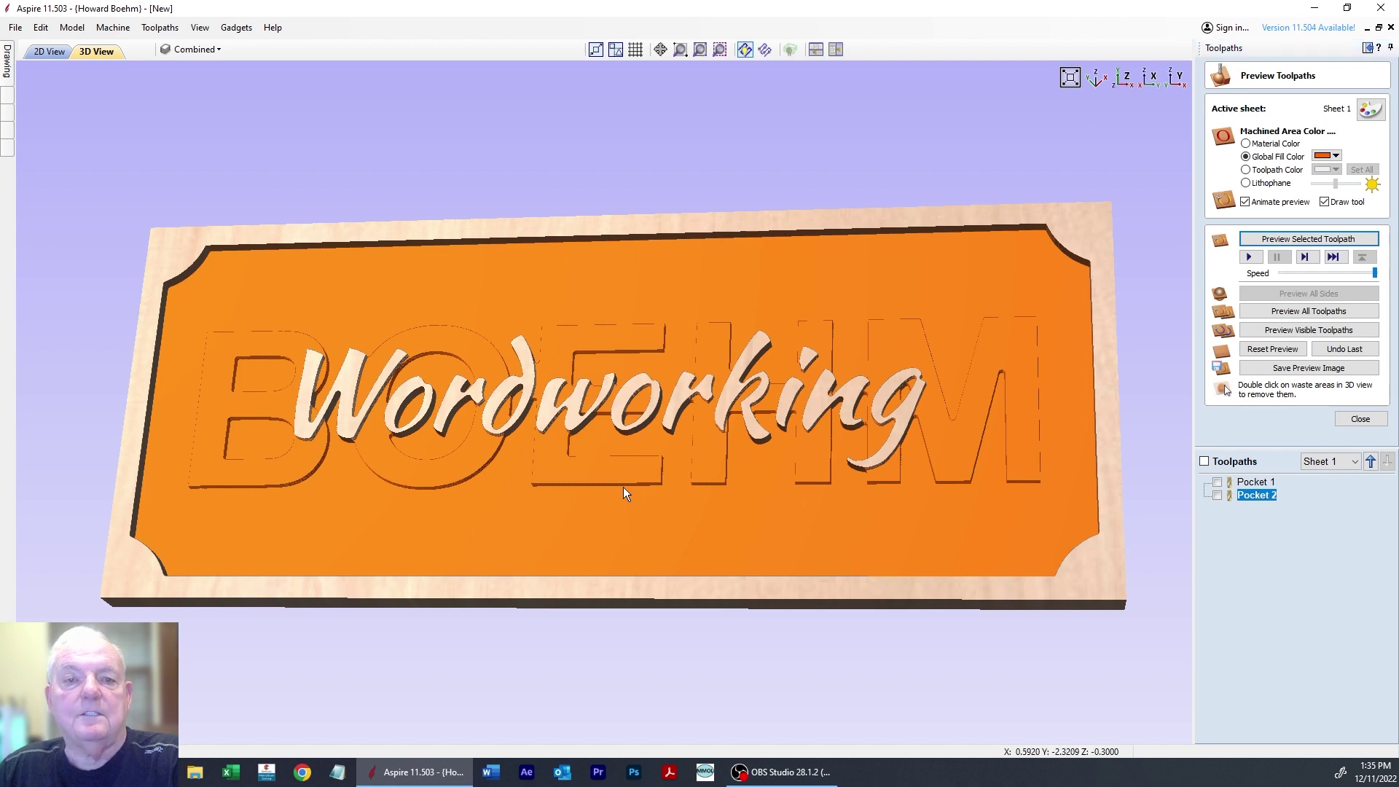
pyautogui.moveTo(623, 487); pyautogui.dragTo(755, 556)
pyautogui.moveTo(353, 426); pyautogui.dragTo(318, 431)
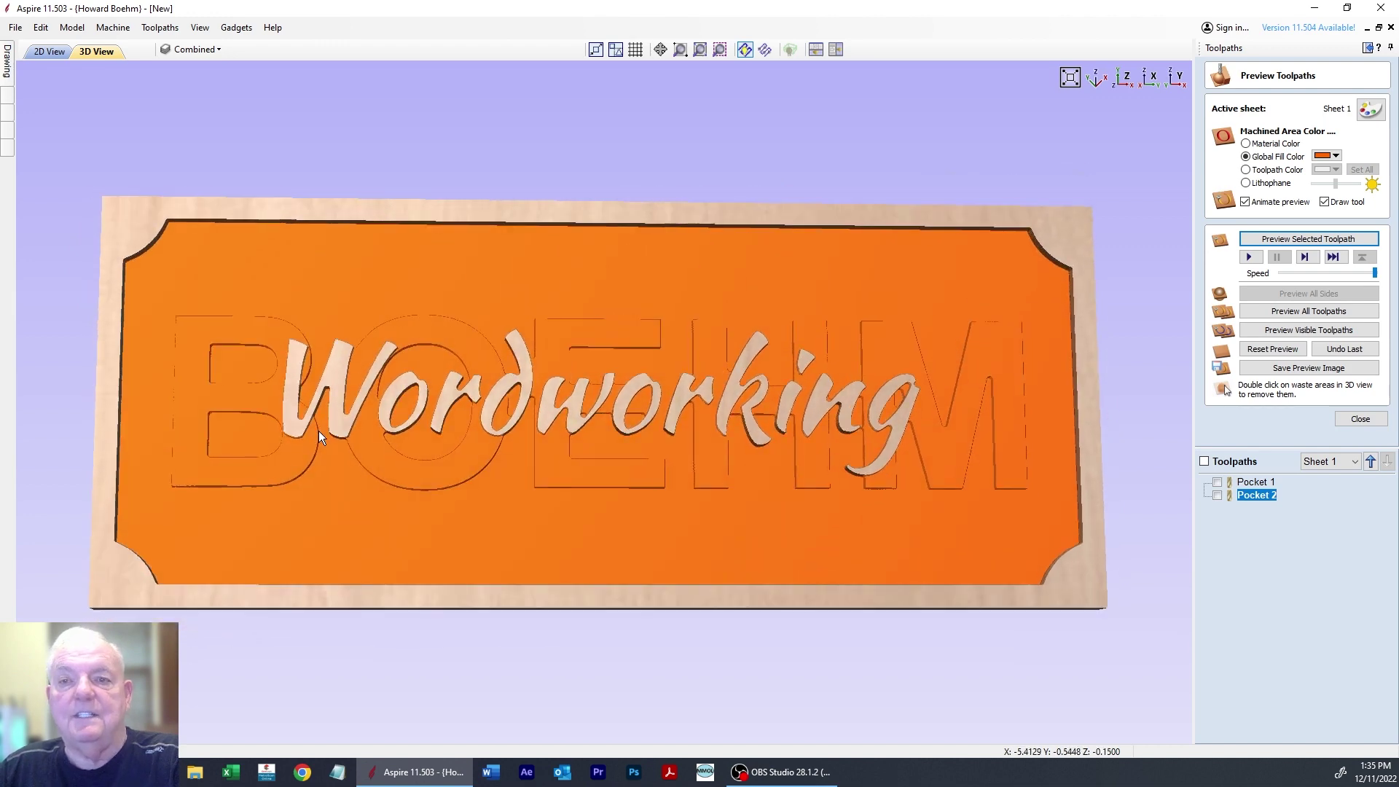
pyautogui.moveTo(966, 396); pyautogui.dragTo(938, 394)
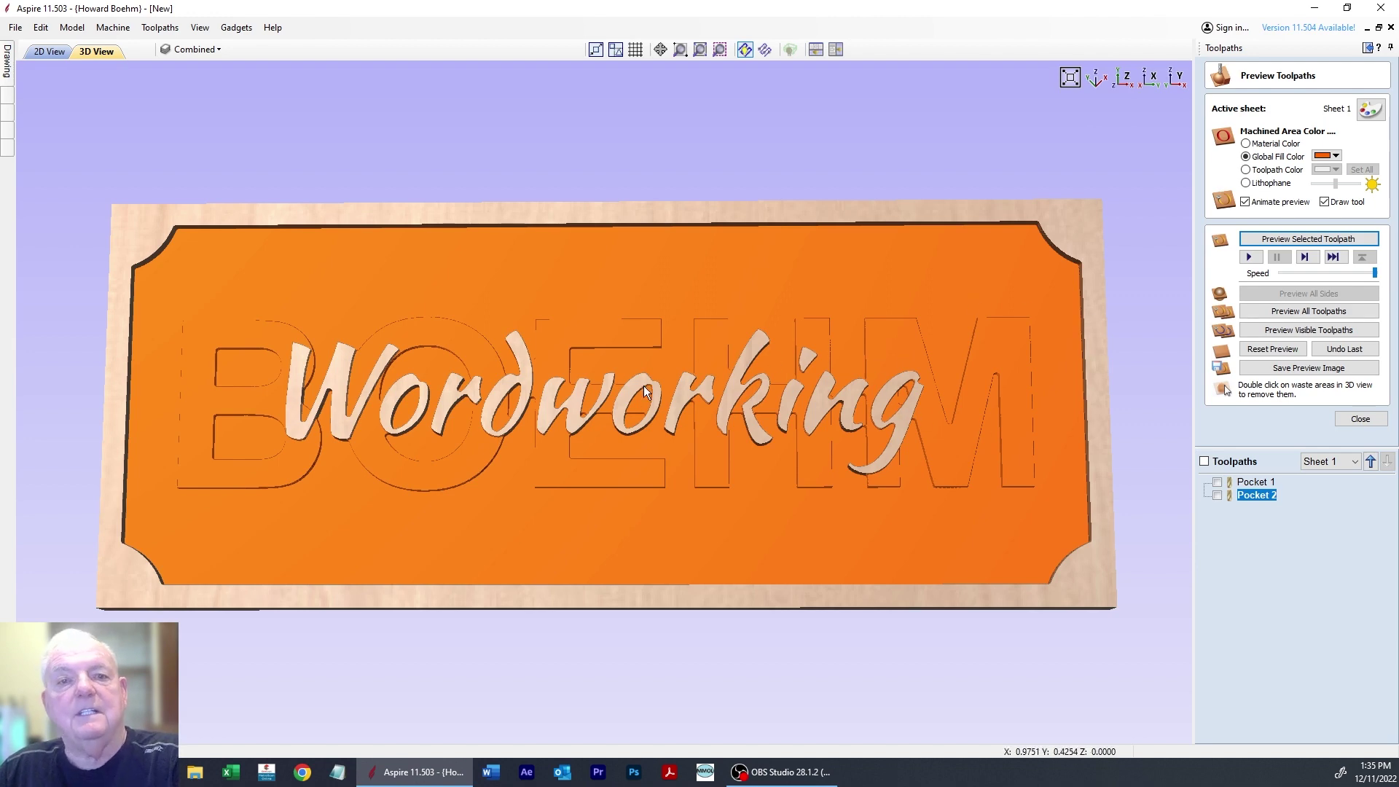
pyautogui.moveTo(566, 434); pyautogui.dragTo(539, 463)
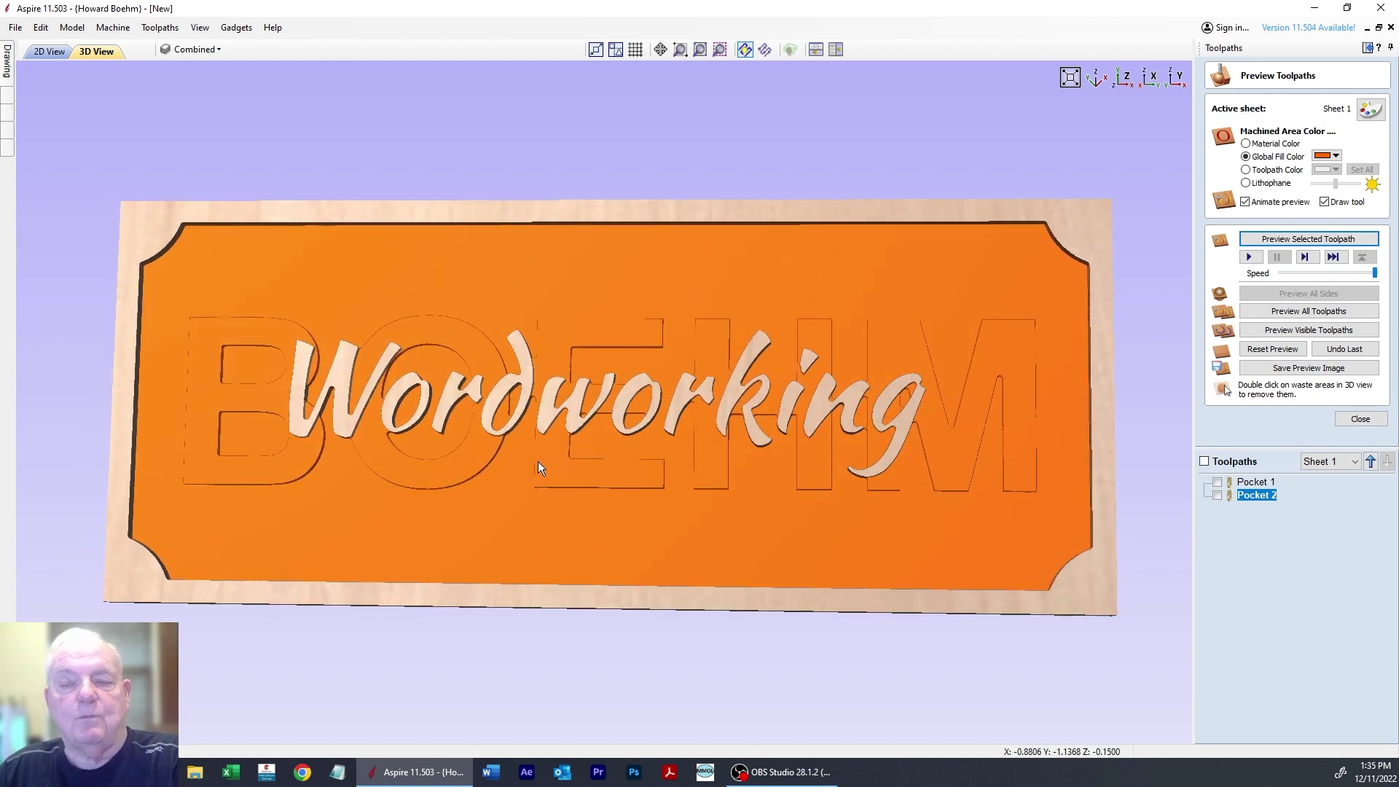